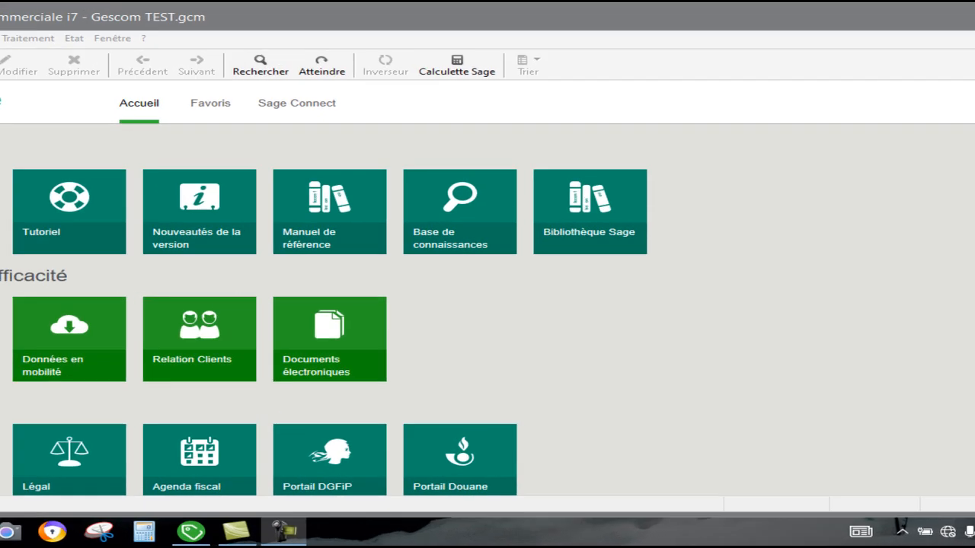
Review the stock tracking method of the VACINS article family, and close the family list
click(0, 39)
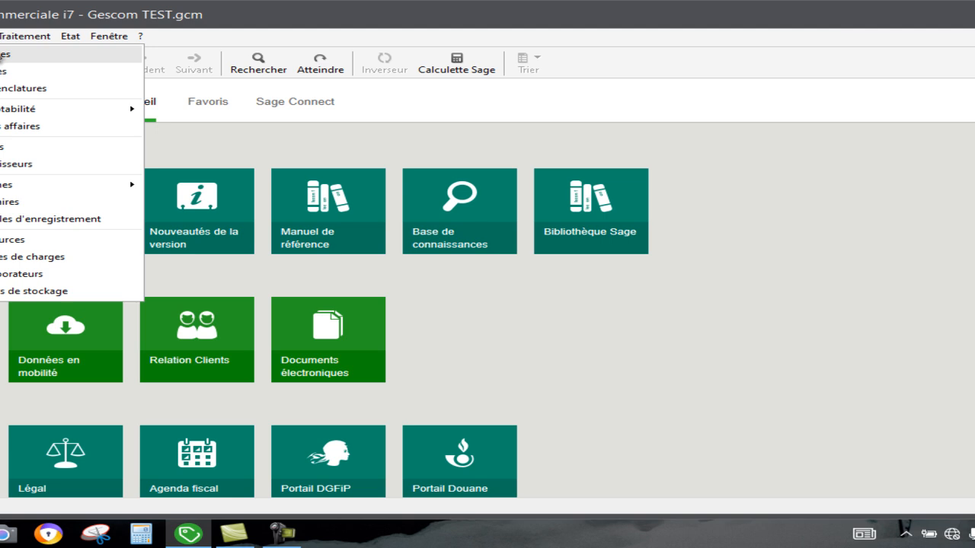
click(1, 57)
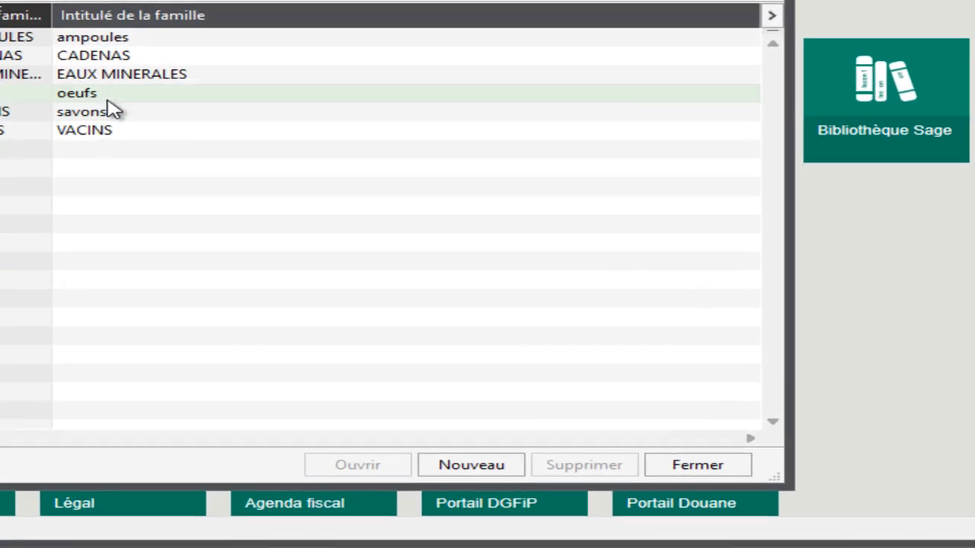
double_click(98, 131)
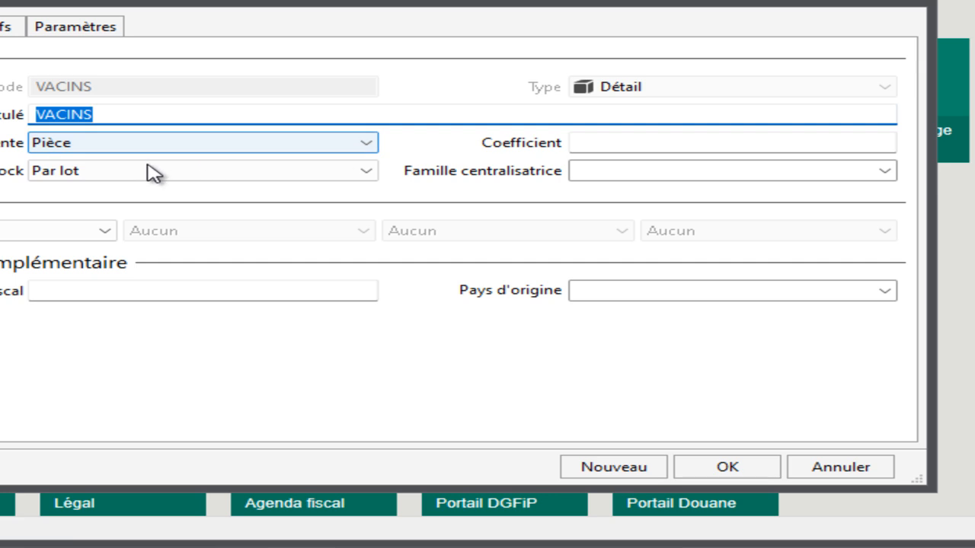
click(369, 177)
click(335, 179)
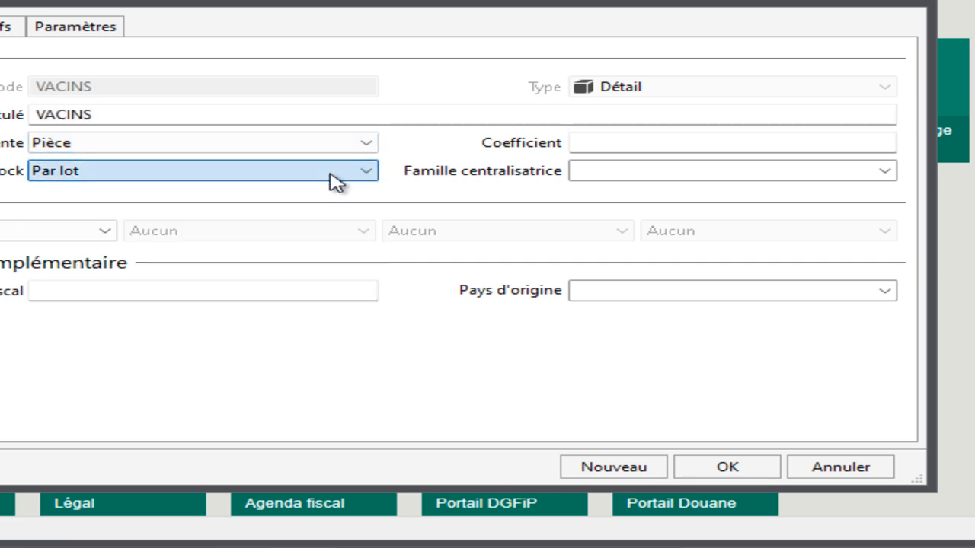
click(728, 469)
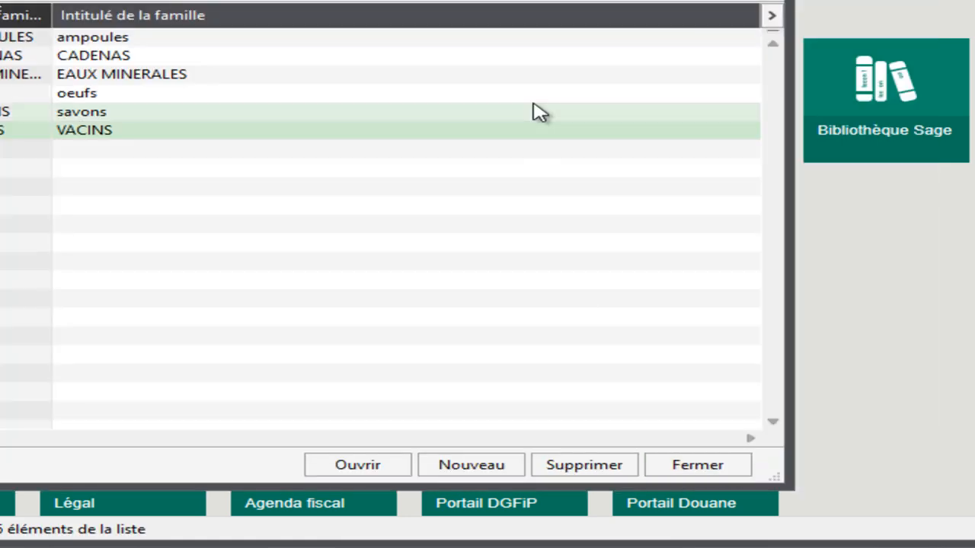
key(Escape)
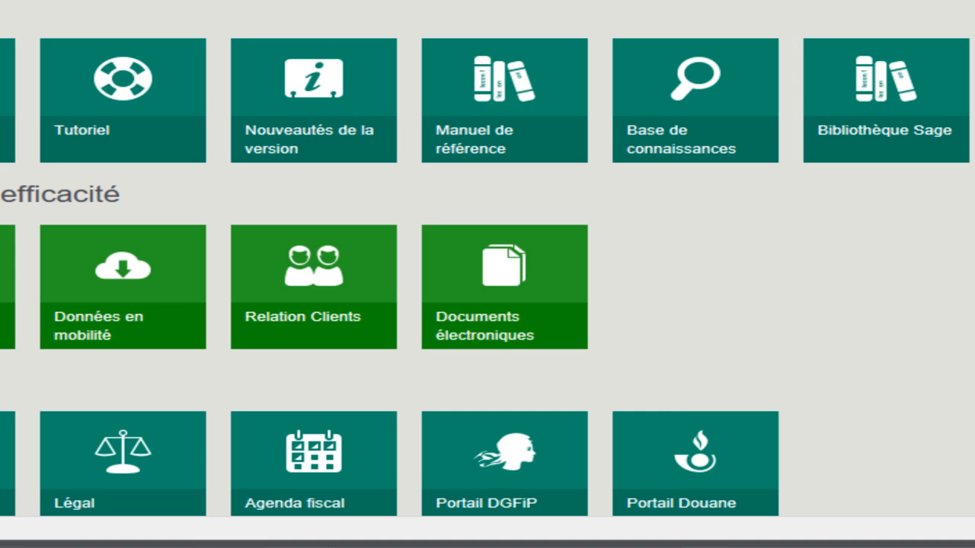
Open the article list in a maximized window and review the VAC_ROR article's family and stock tracking settings
key(alt+s)
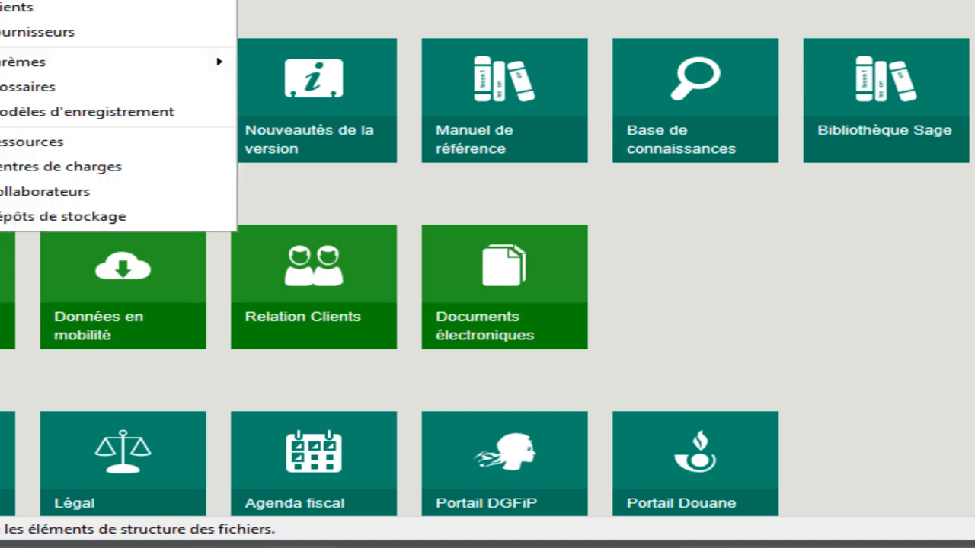
click(22, 0)
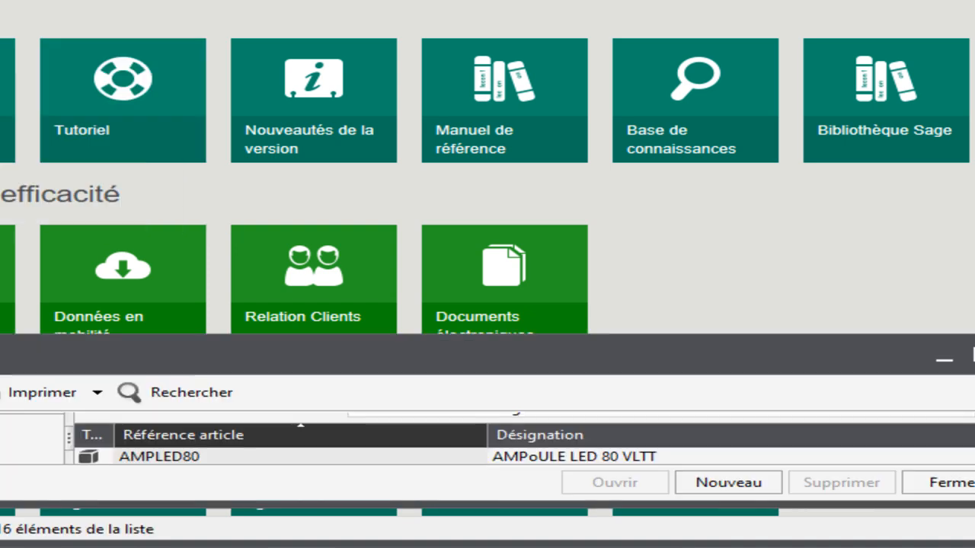
click(969, 355)
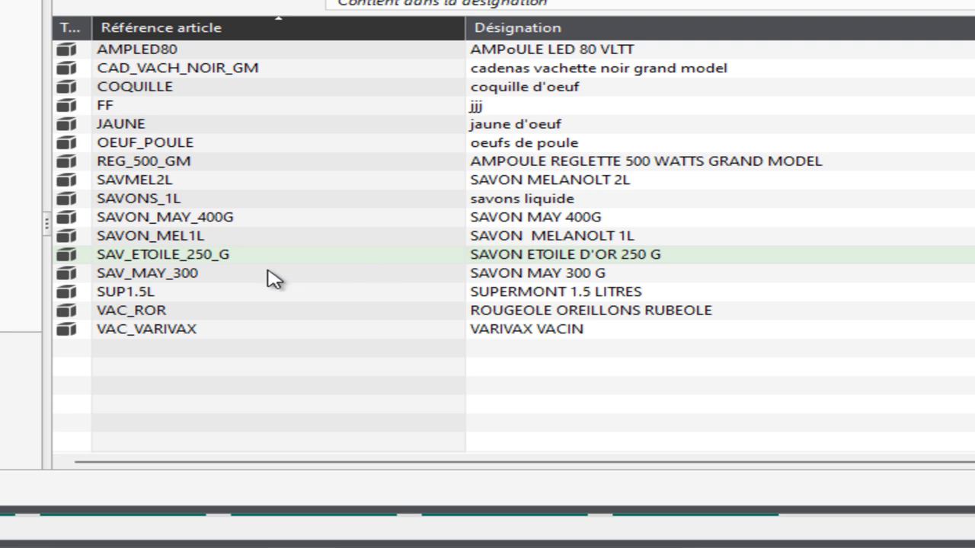
double_click(216, 313)
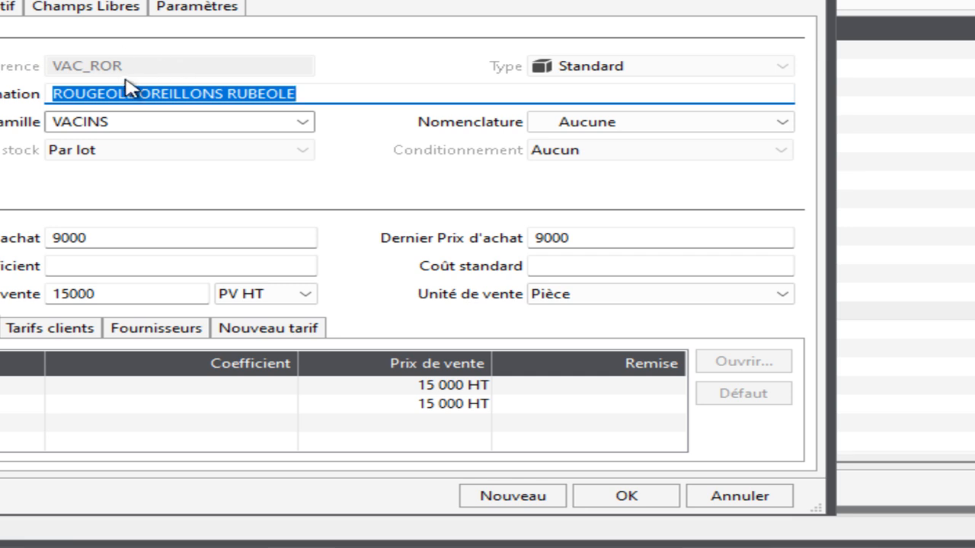
click(216, 93)
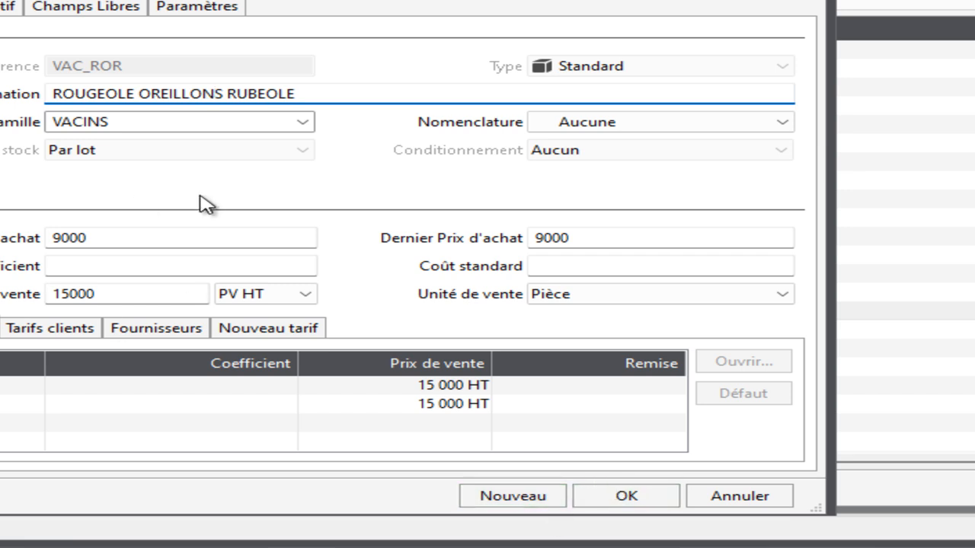
click(618, 502)
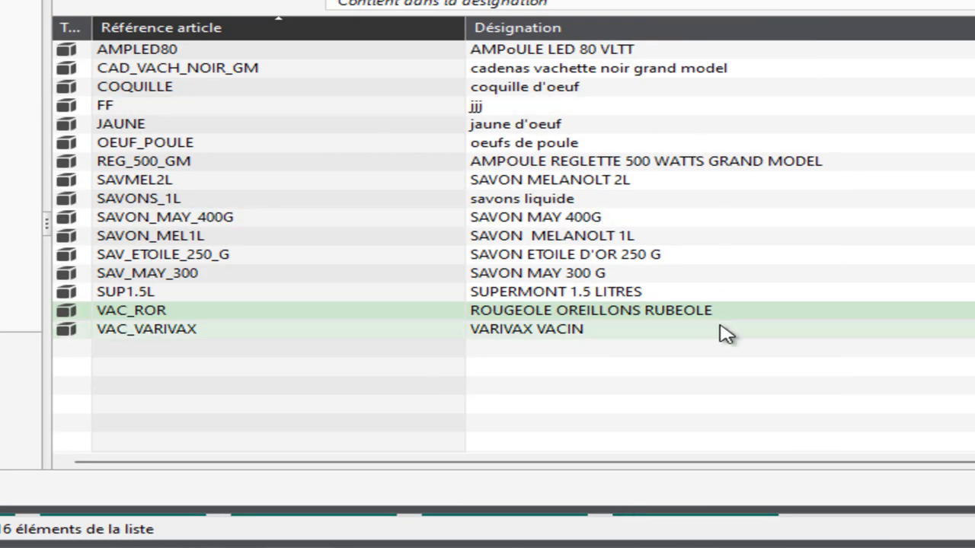
Review the VAC_VARIVAX article's record and close it
click(346, 332)
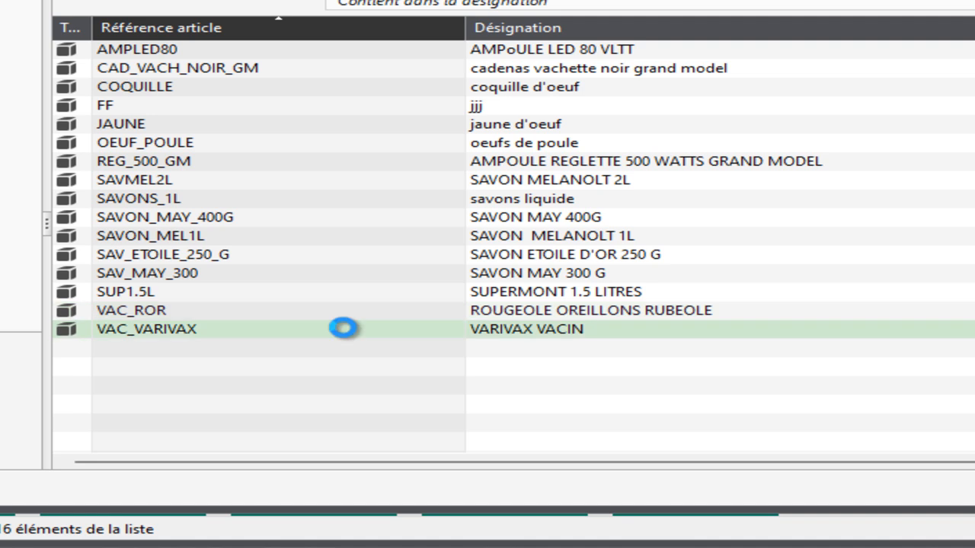
double_click(344, 328)
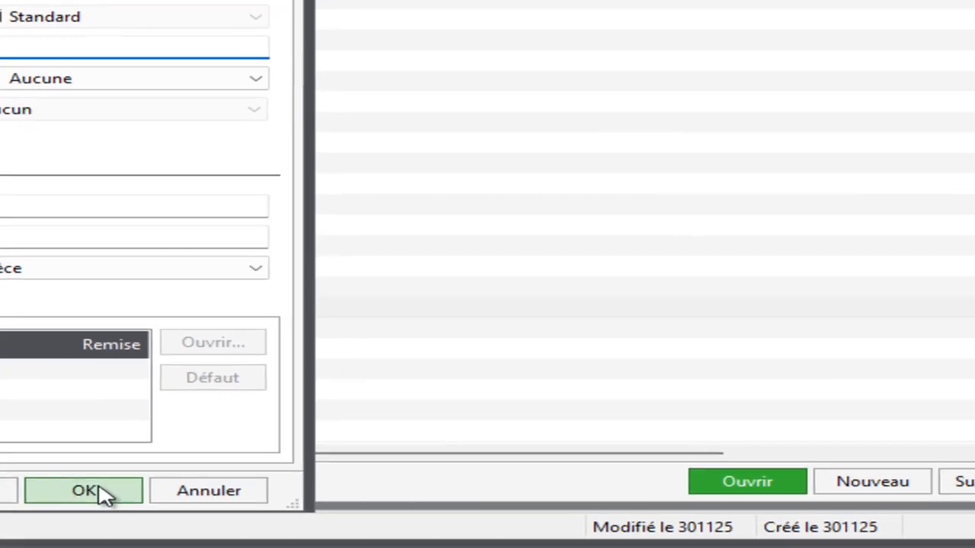
click(85, 490)
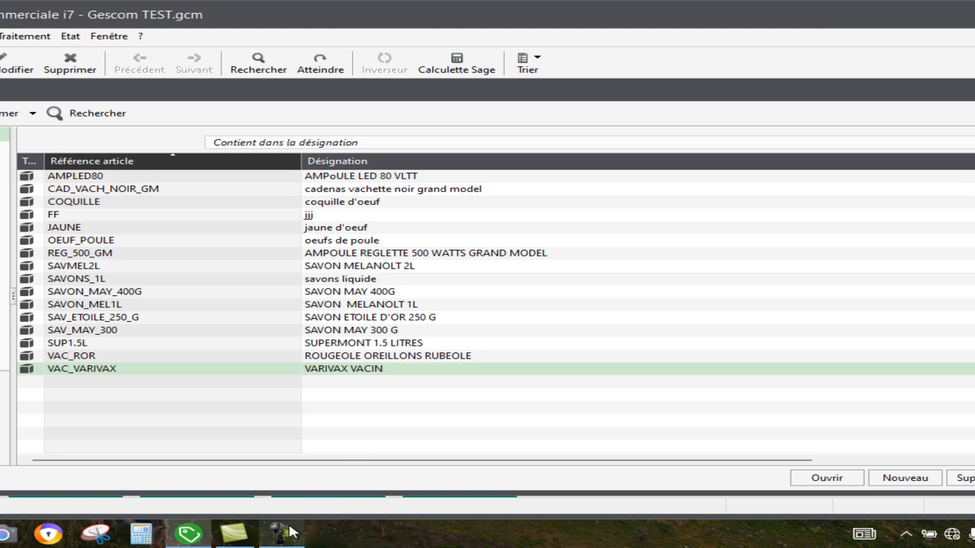
mouse_move(290, 532)
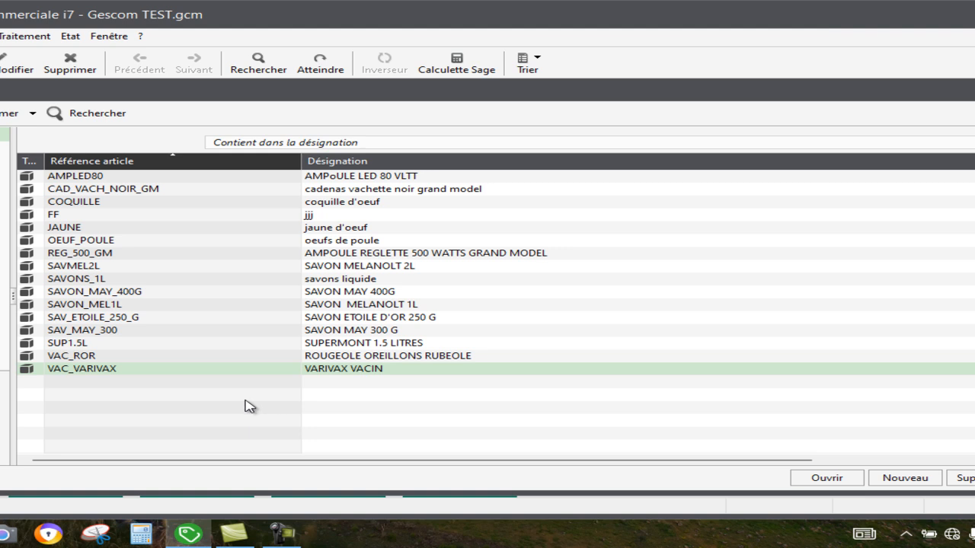
Create a new purchase document of type Facture, select the supplier account, and validate its header
click(32, 39)
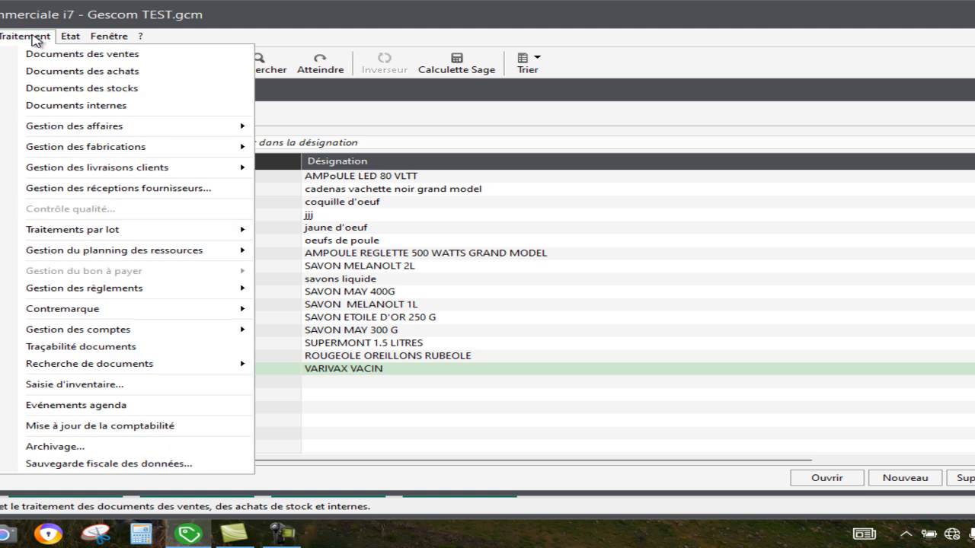
click(90, 69)
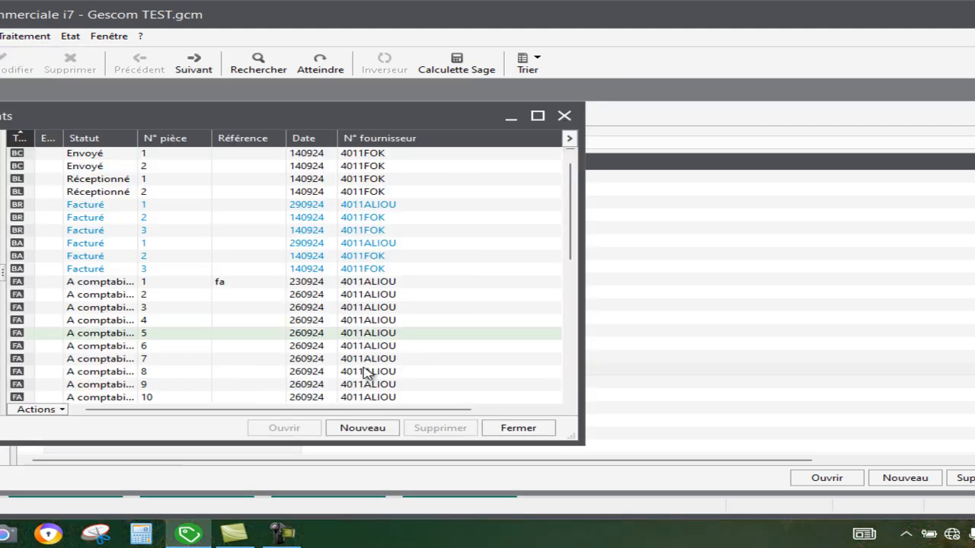
click(364, 430)
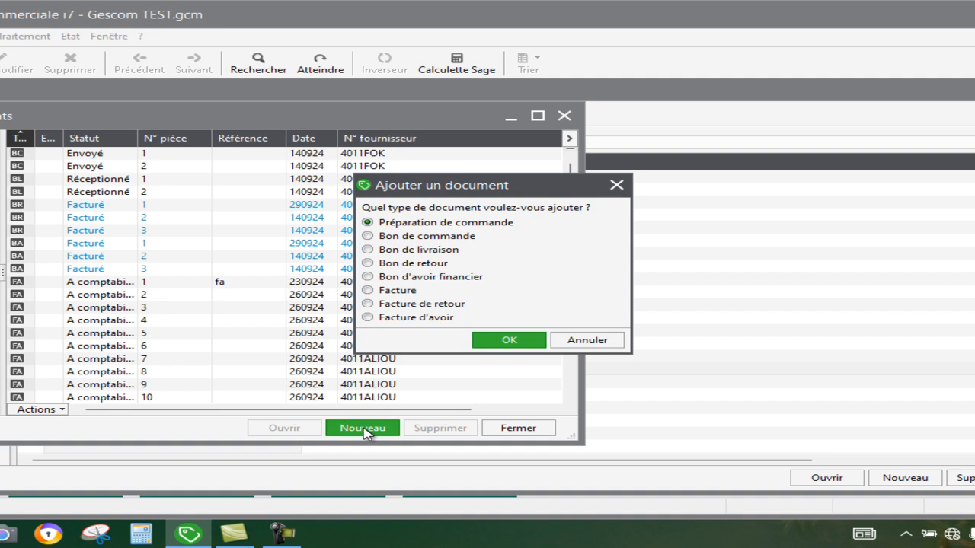
click(376, 291)
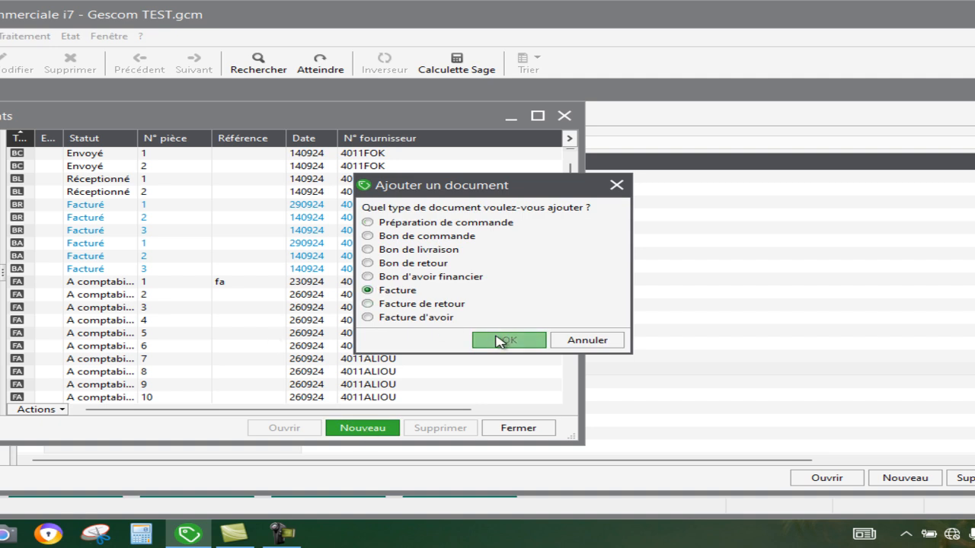
click(500, 340)
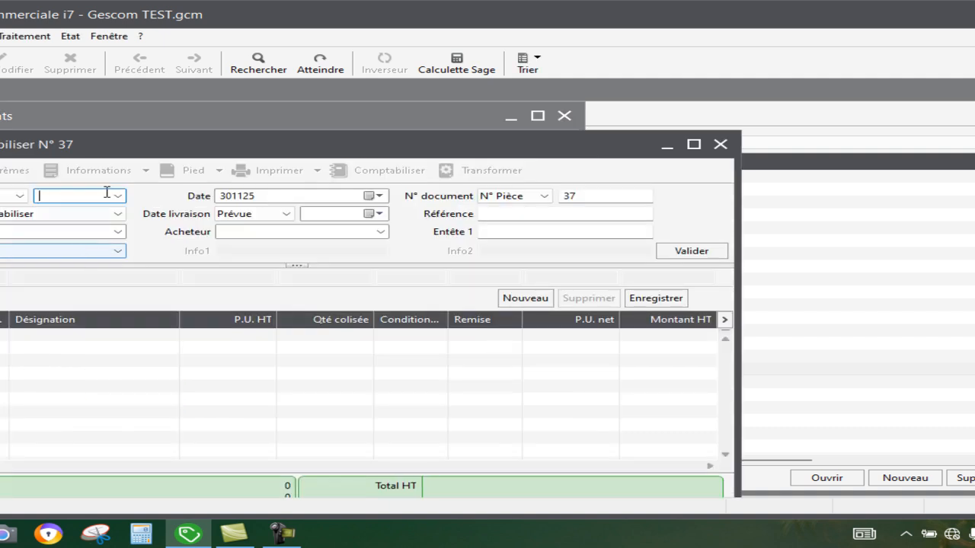
click(118, 197)
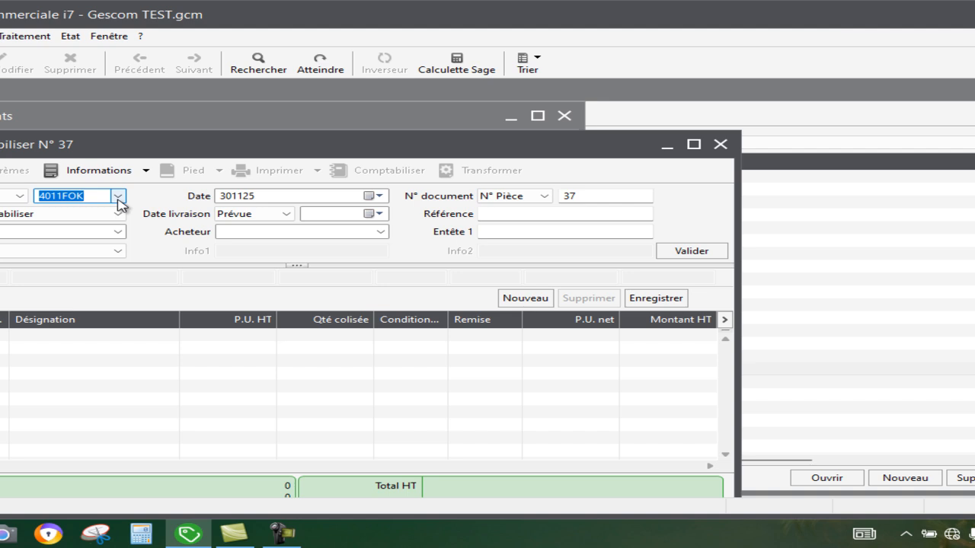
key(Return)
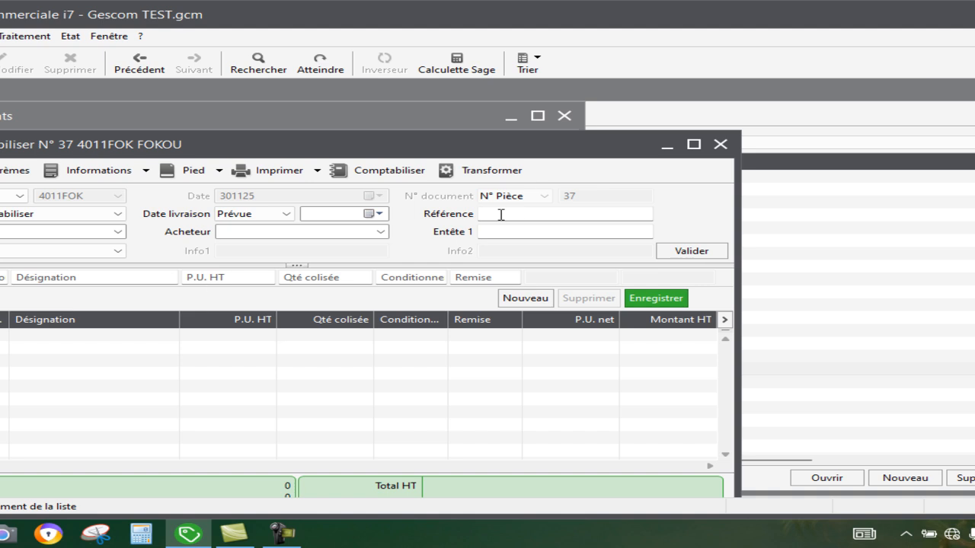
Enter the VAC_VARIVAX article on the purchase invoice with a quantity of 1000 and save the line to open its lot management
key(Tab)
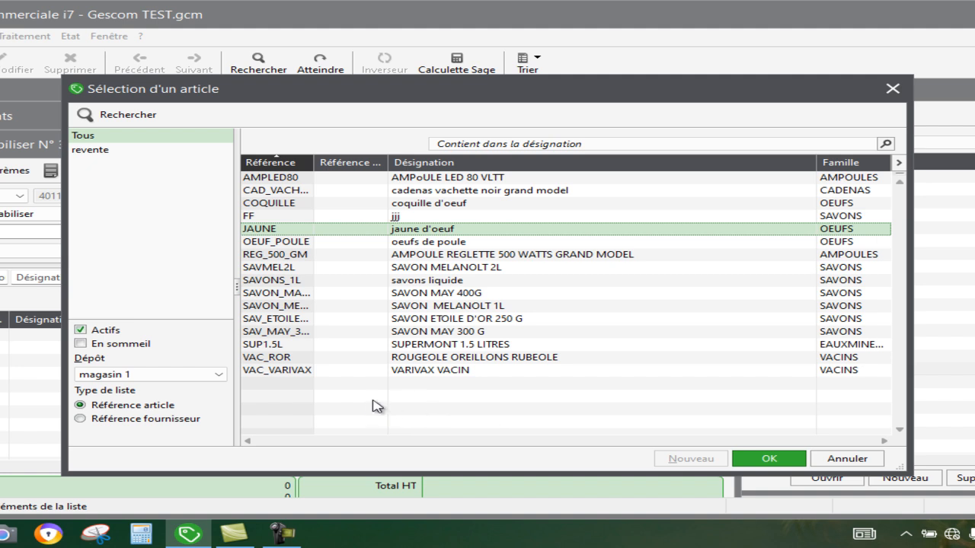
double_click(430, 372)
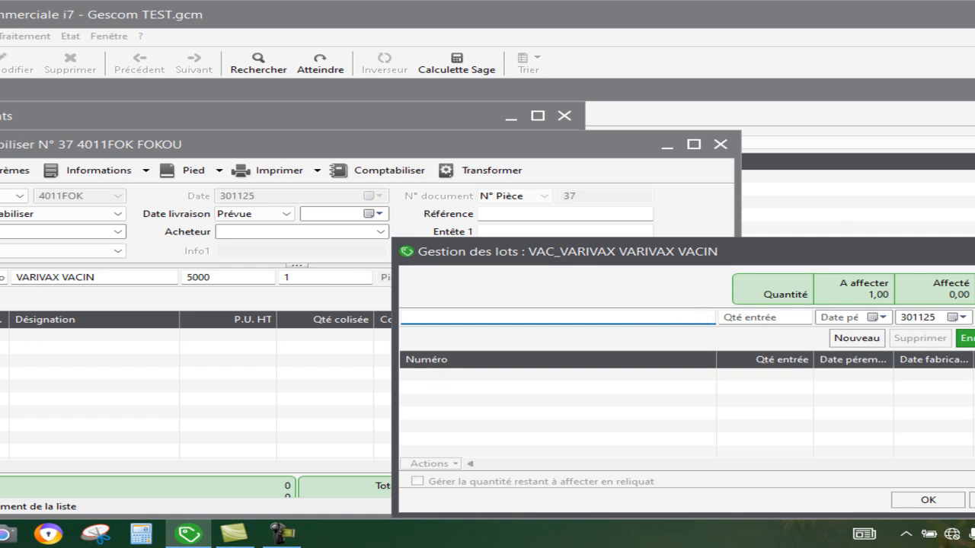
key(Escape)
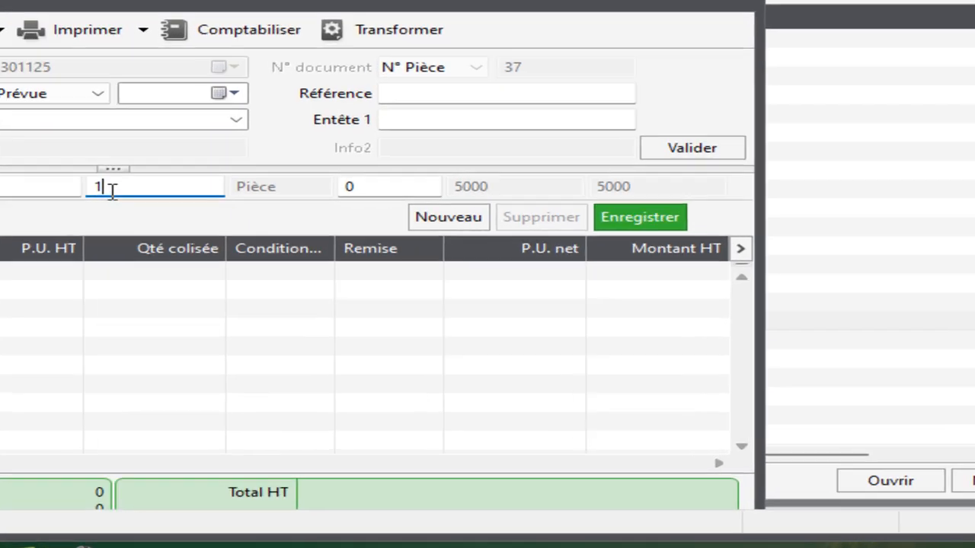
text(000)
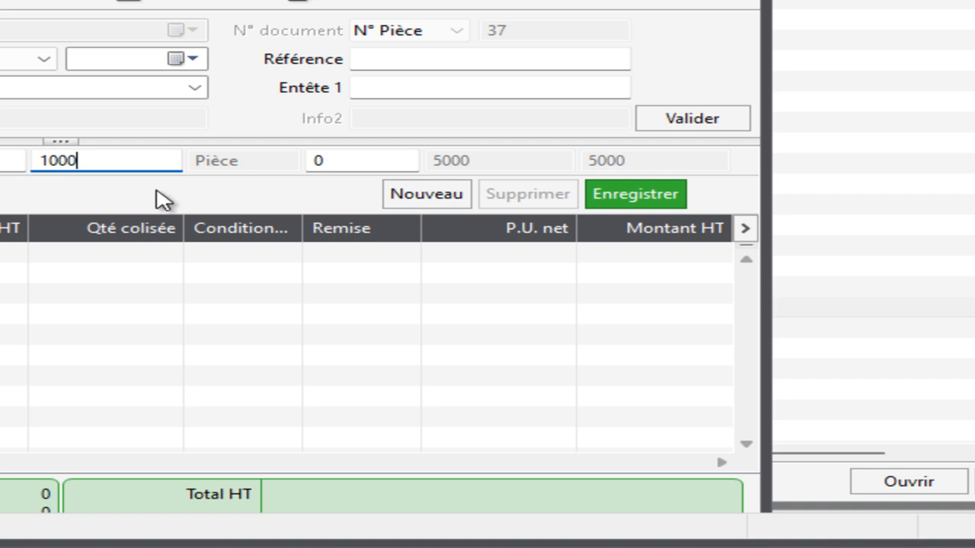
click(669, 196)
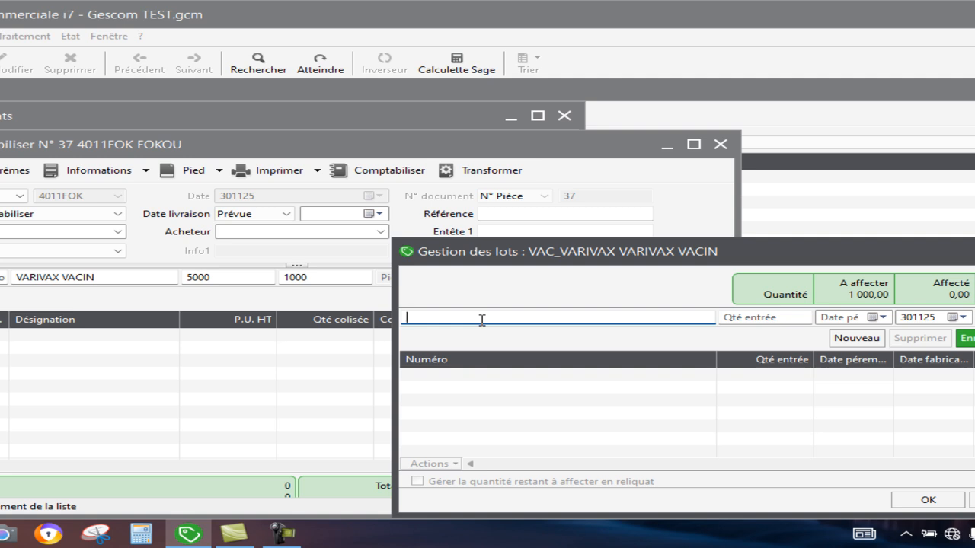
Enter lot number 0111225 for the VARIVAX vaccine with an incoming quantity of 700
text(011225)
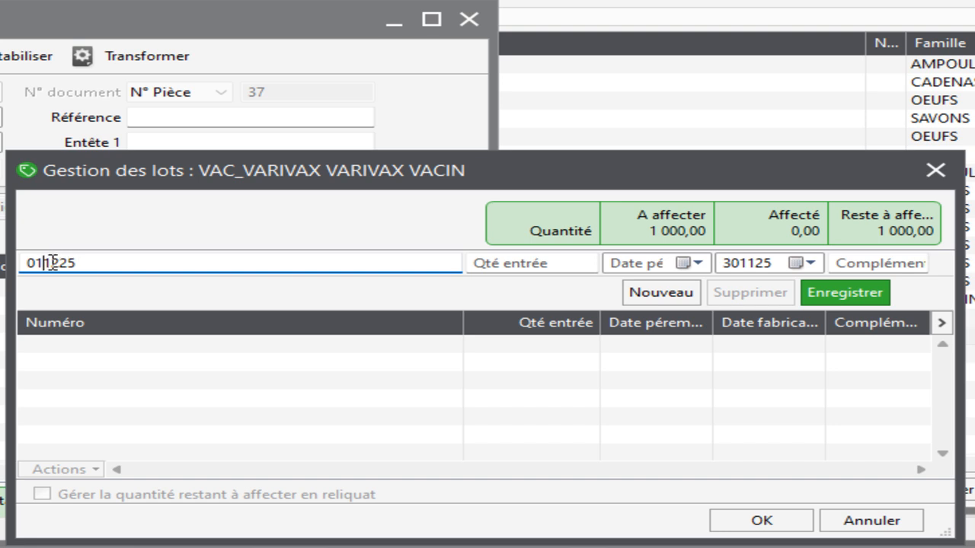
text(1)
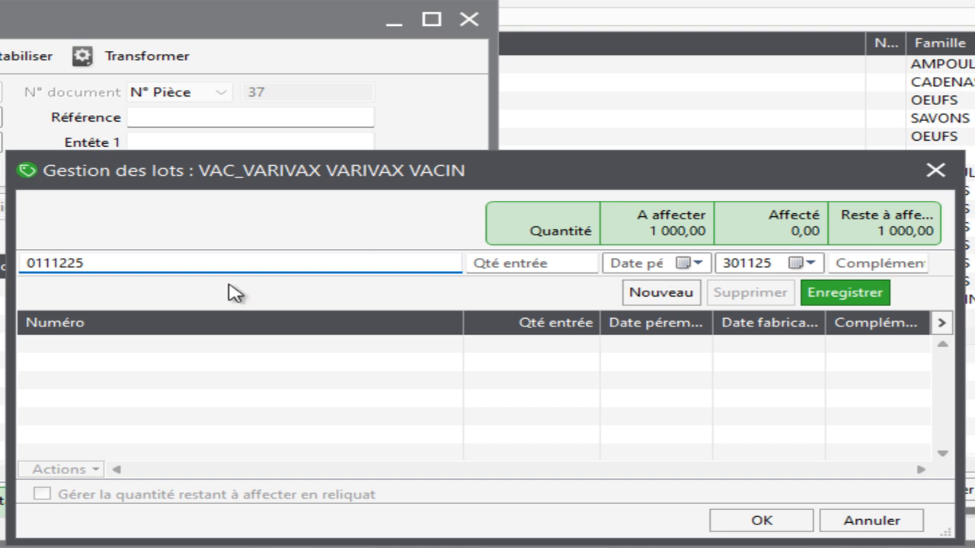
click(52, 268)
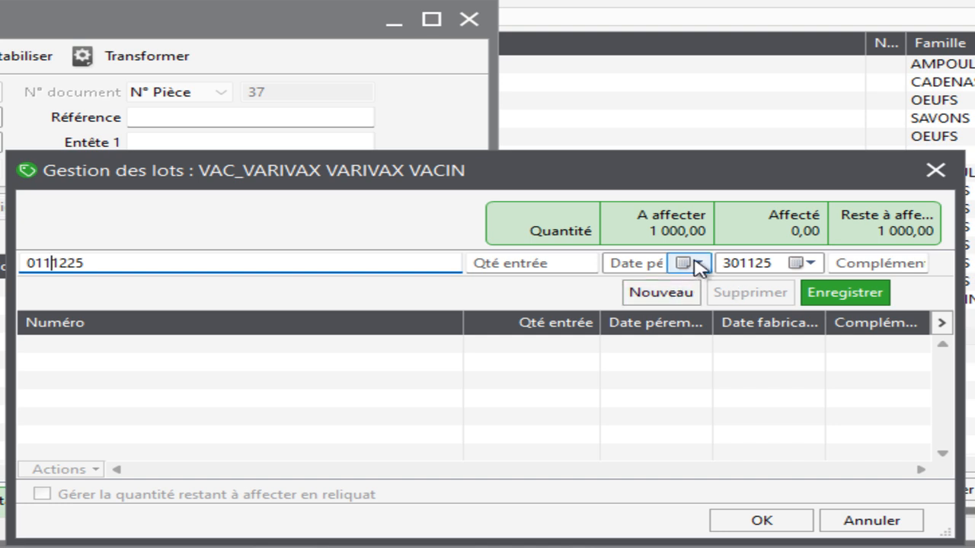
click(573, 263)
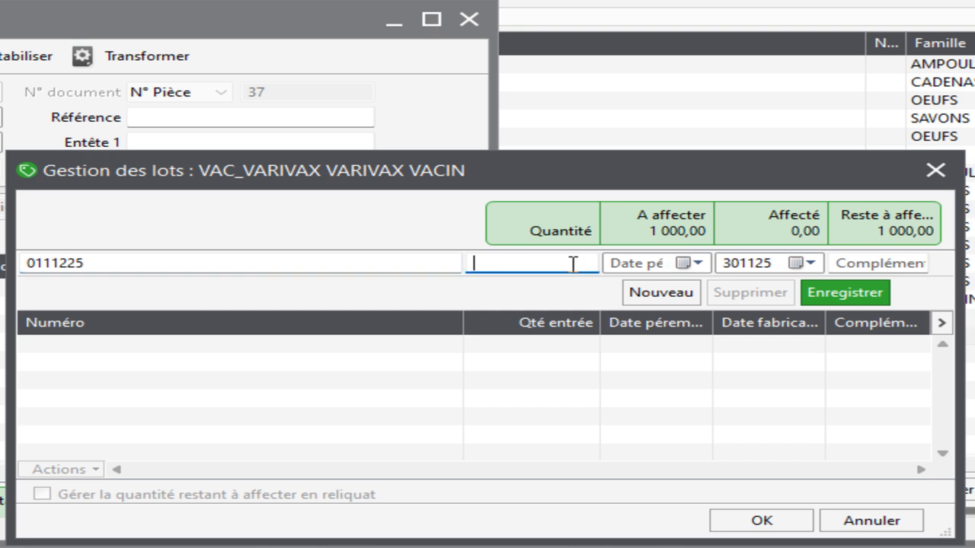
text(700)
Set the lot's expiry date to 31 January 2026
click(701, 263)
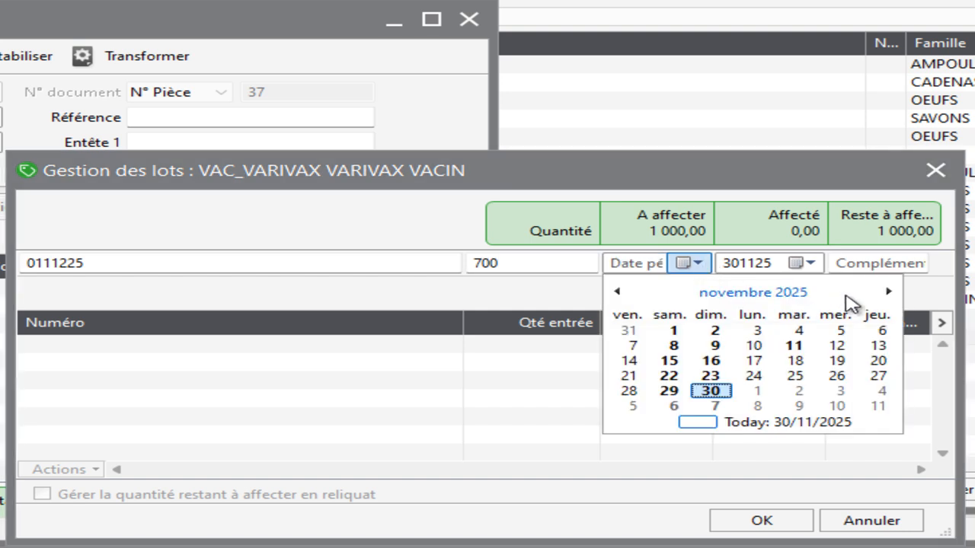
click(888, 292)
click(888, 292)
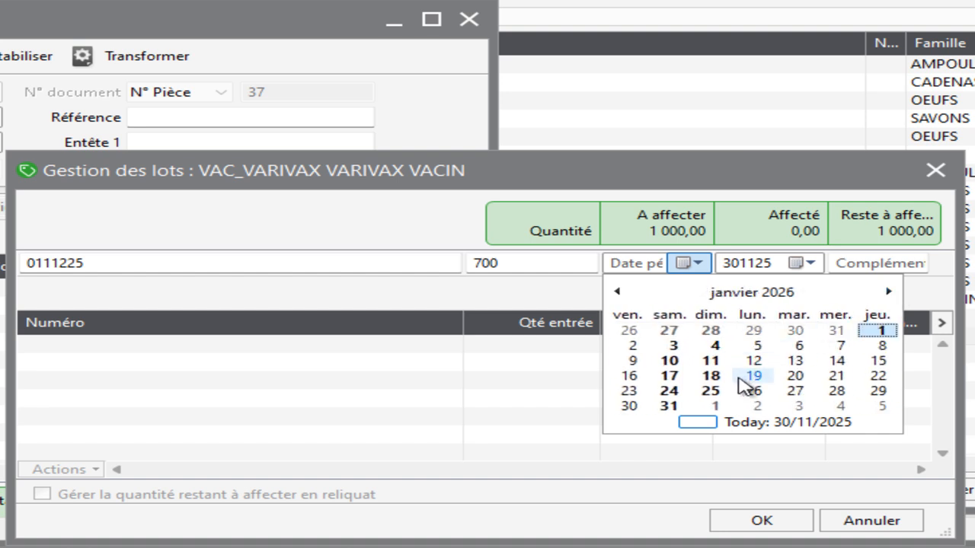
click(672, 407)
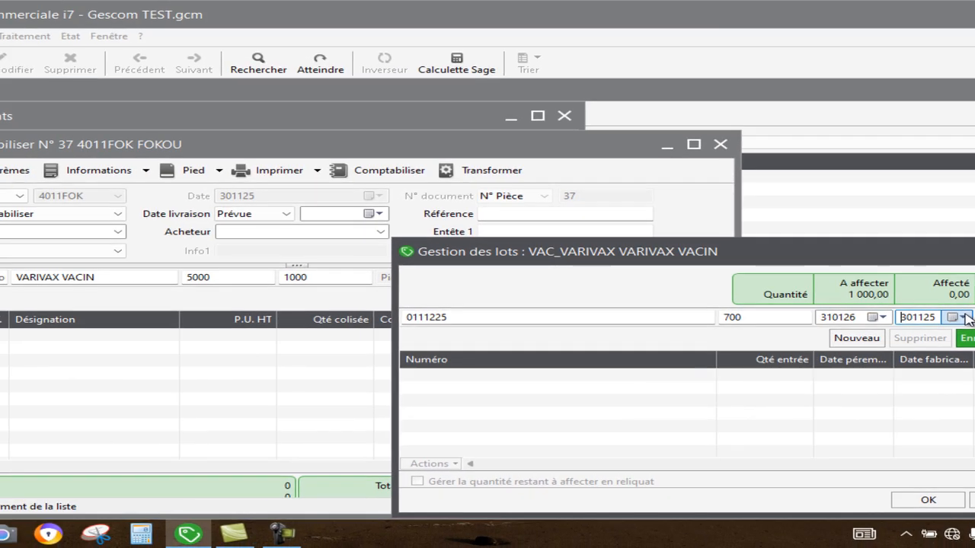
Set the manufacturing date of lot 0111225 to 28 October 2025 and save the lot
click(793, 264)
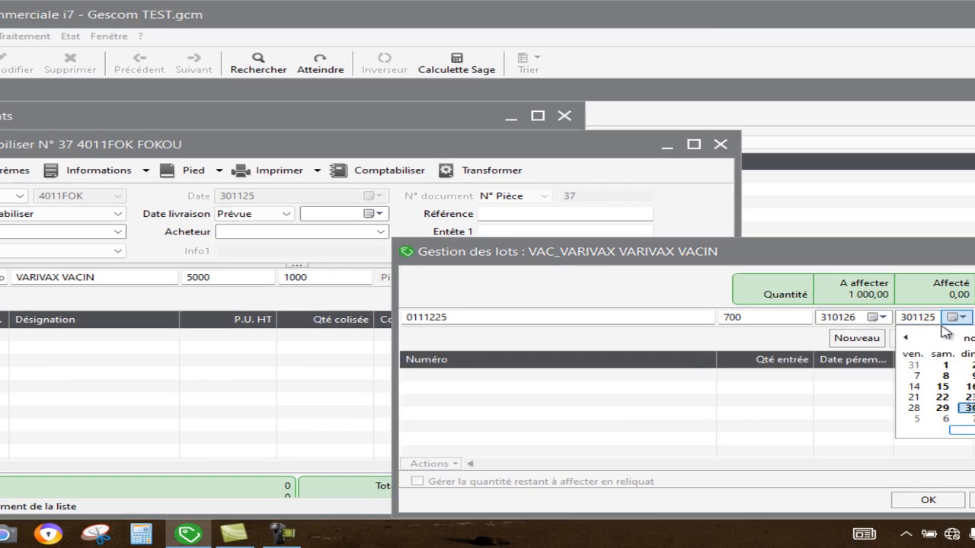
click(906, 339)
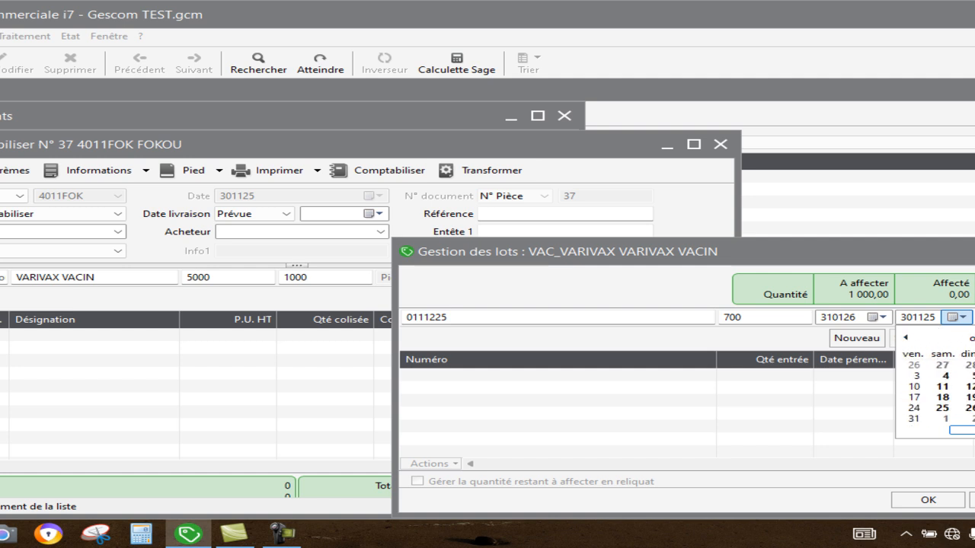
click(969, 365)
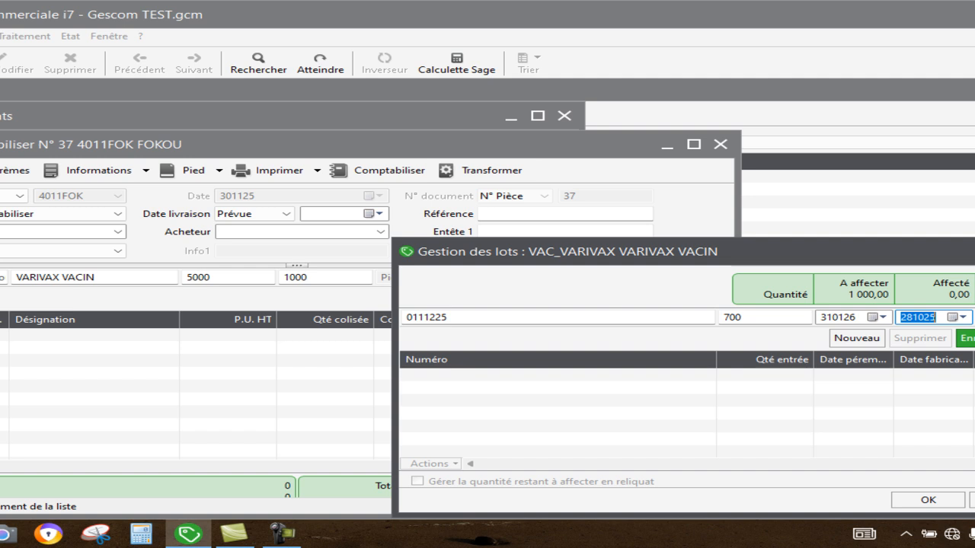
click(963, 341)
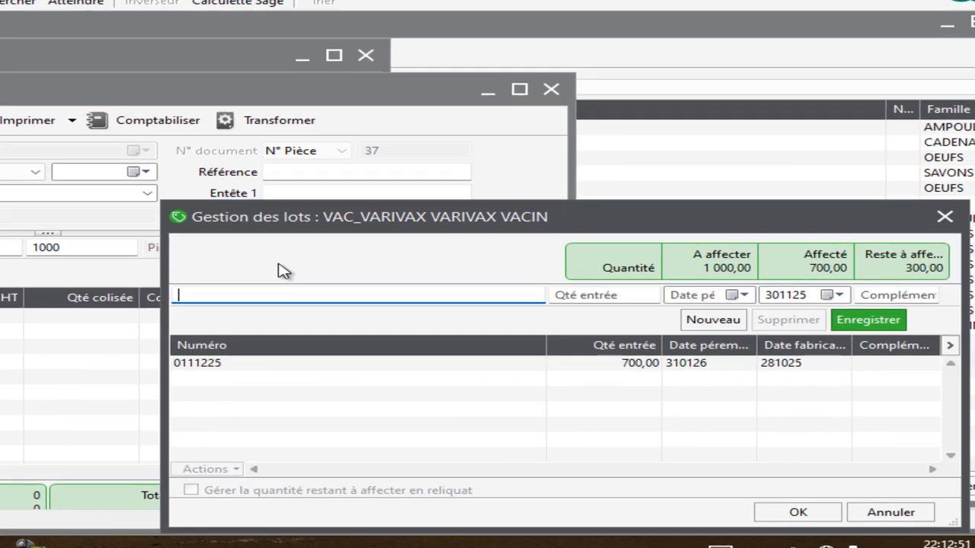
Enter a second lot numbered 021125 with an incoming quantity of 300 and an expiry date of 30 November 2025
text(021125)
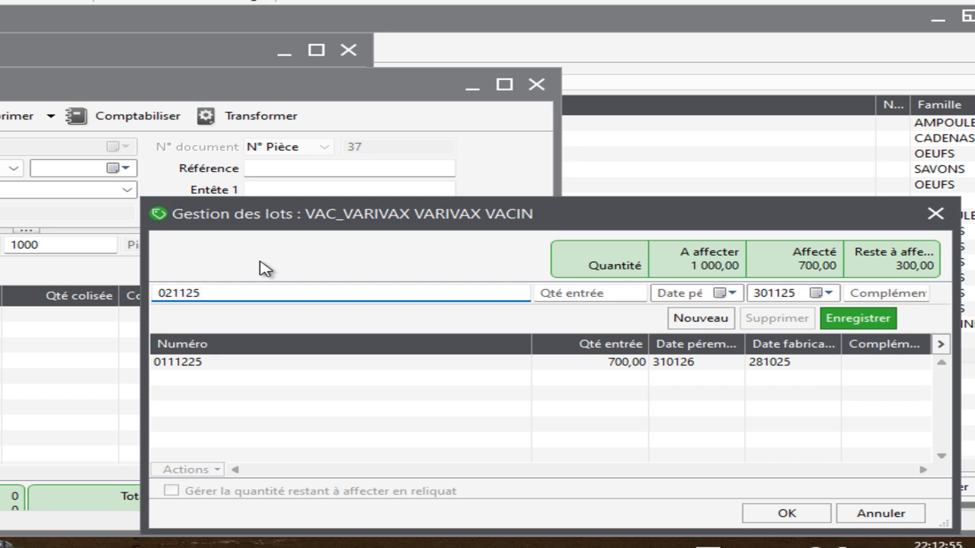
click(598, 293)
text(3)
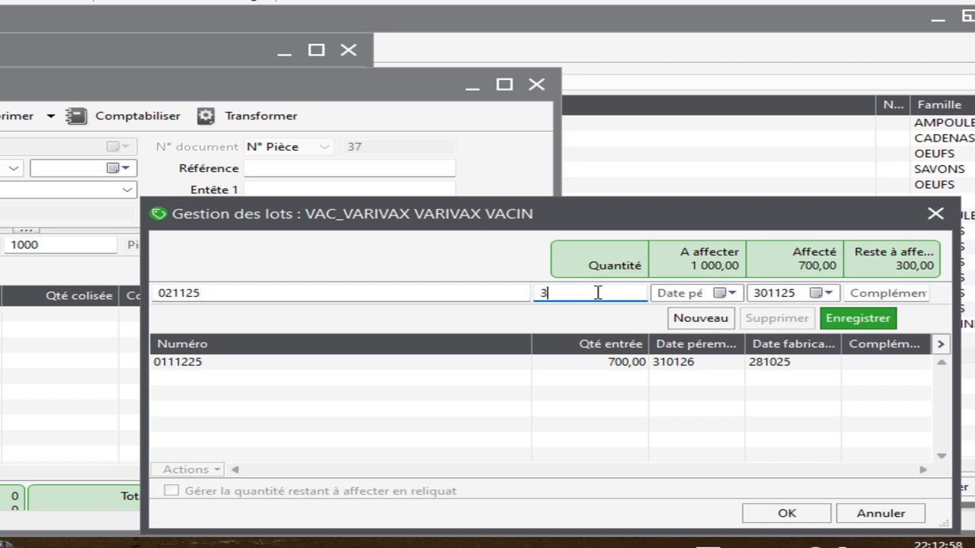
text(00)
click(736, 293)
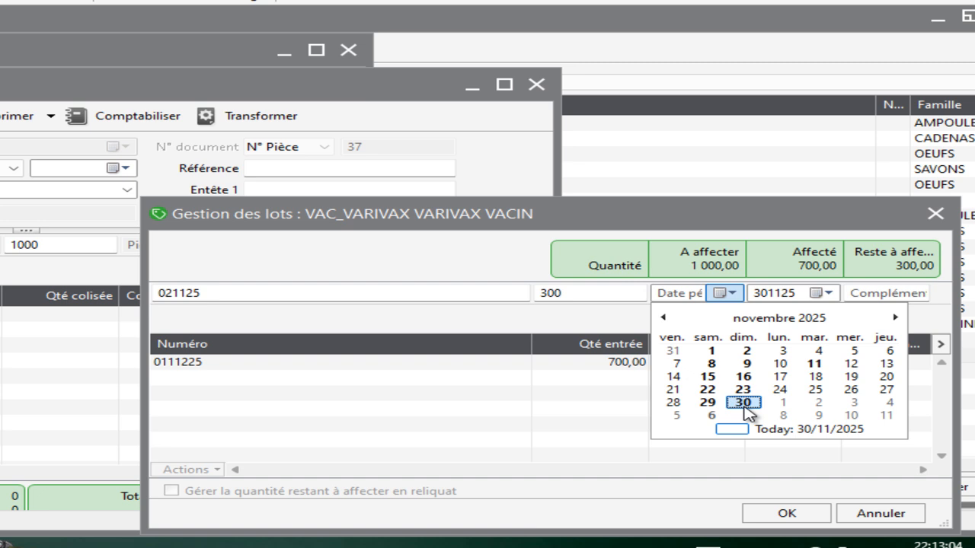
click(745, 406)
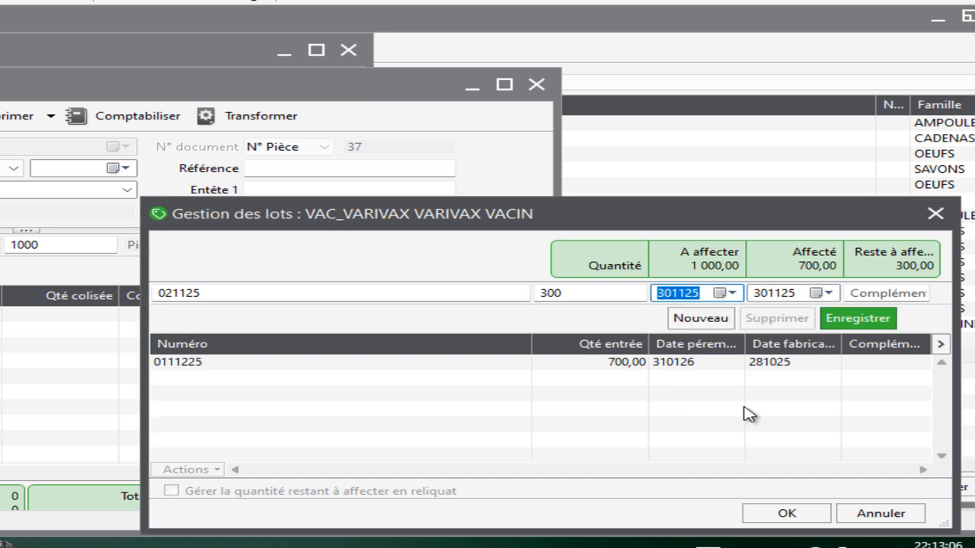
Set the manufacturing date of lot 021125 to 23 September 2025 and save the lot
click(826, 293)
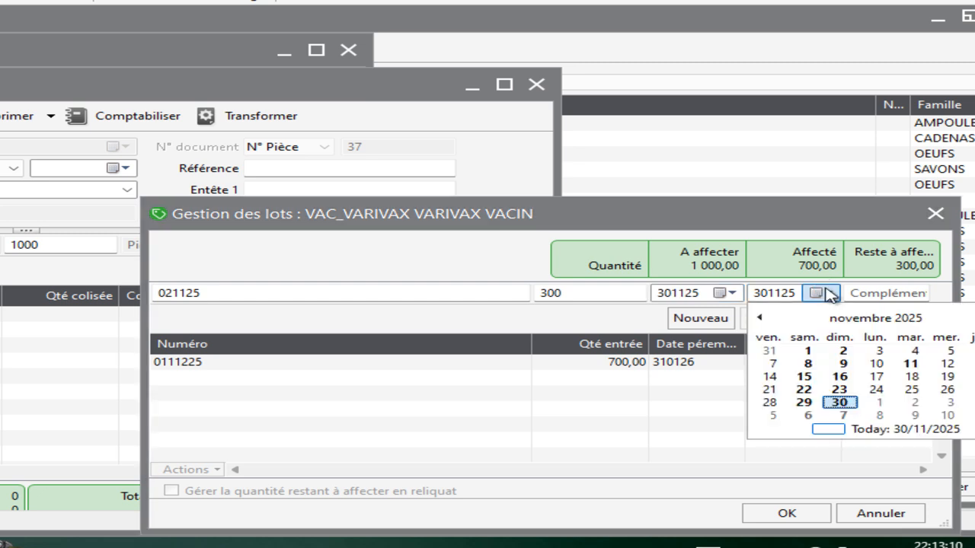
click(759, 319)
click(758, 318)
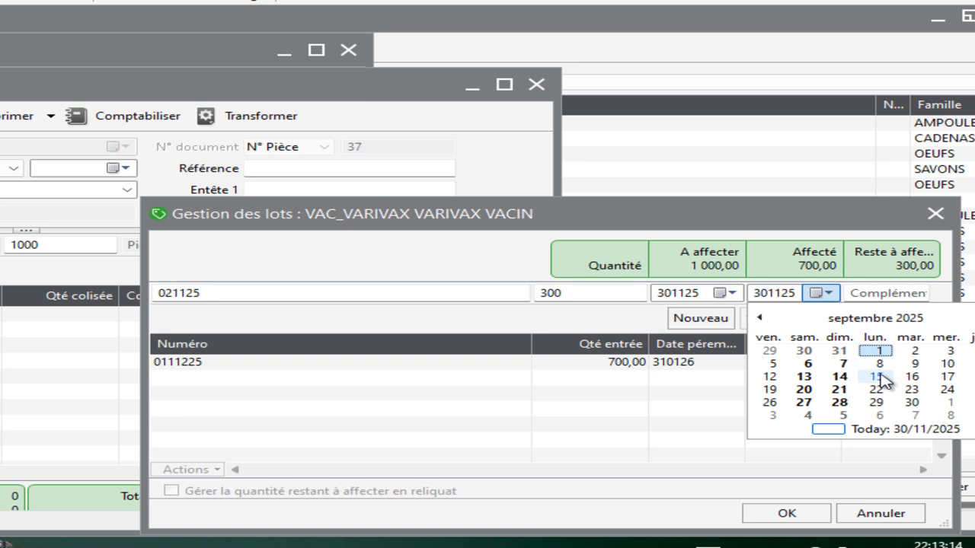
click(911, 390)
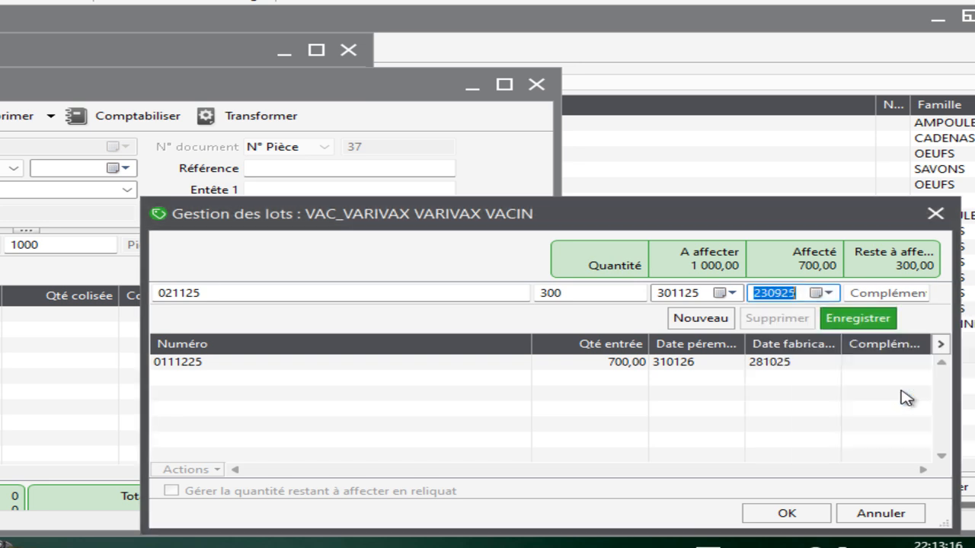
click(837, 320)
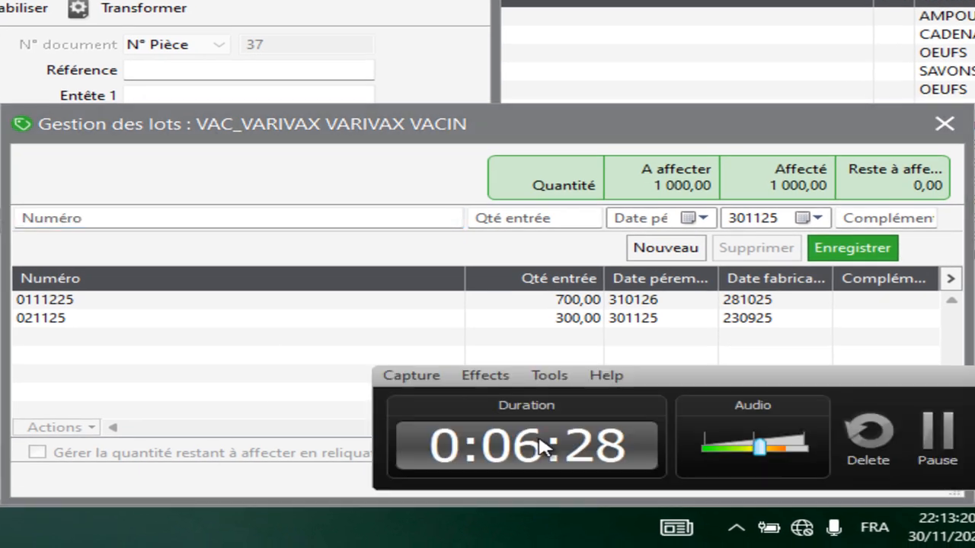
Confirm the VARIVAX lot split on the purchase invoice and close the invoice
click(936, 428)
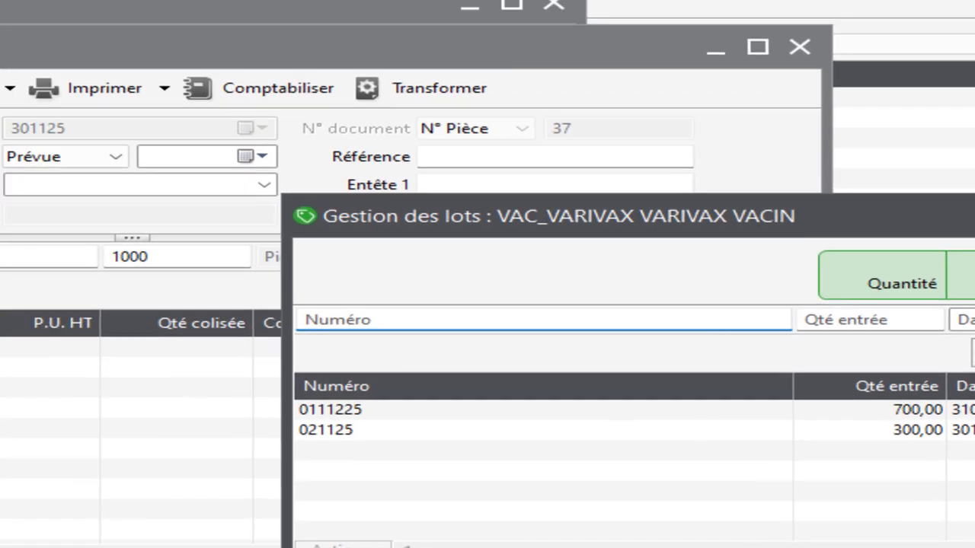
click(809, 493)
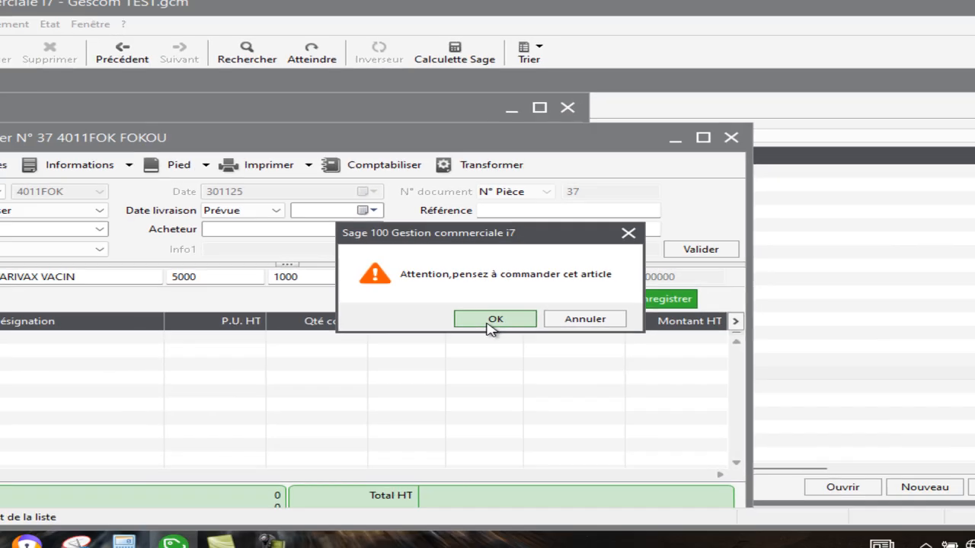
click(491, 335)
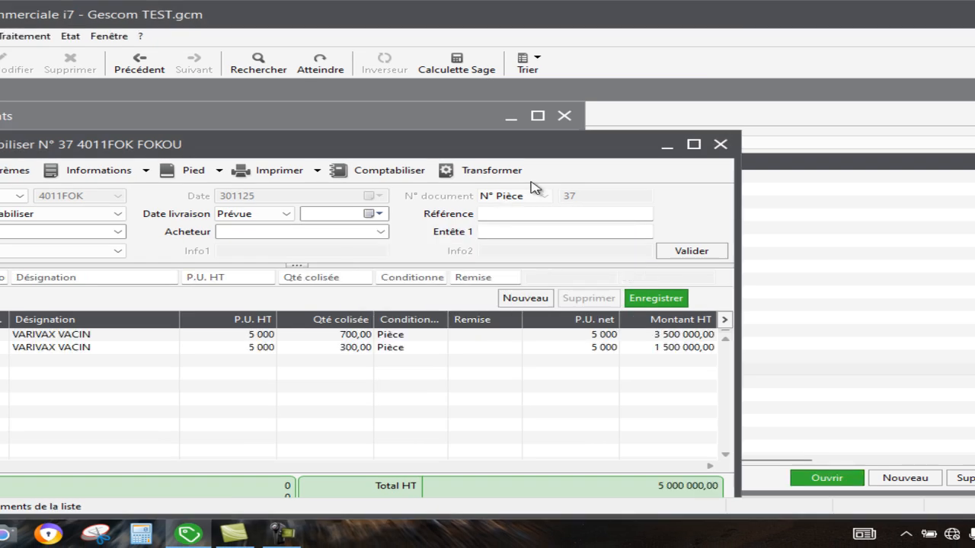
click(720, 145)
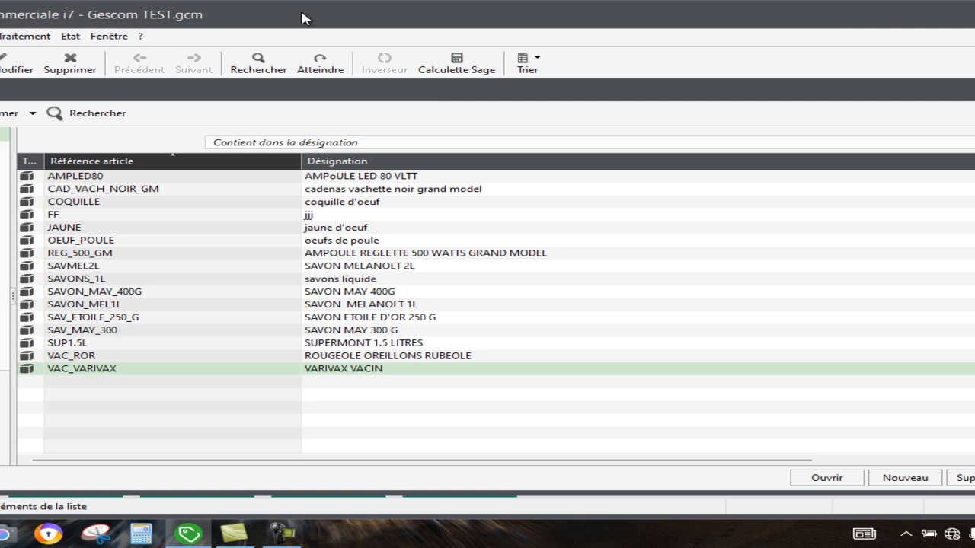
Create a new sales document of type Facture for the customer GIMCO and validate its header
click(17, 37)
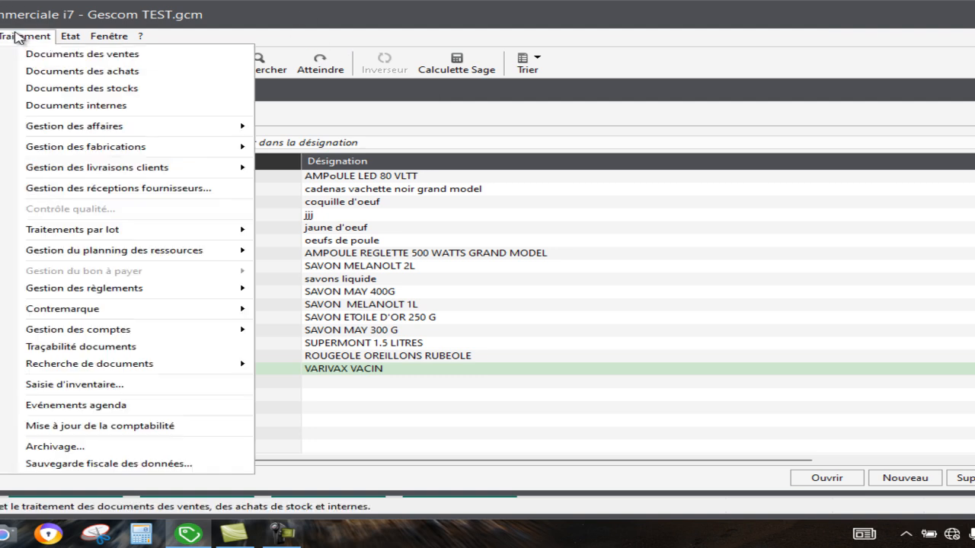
click(52, 55)
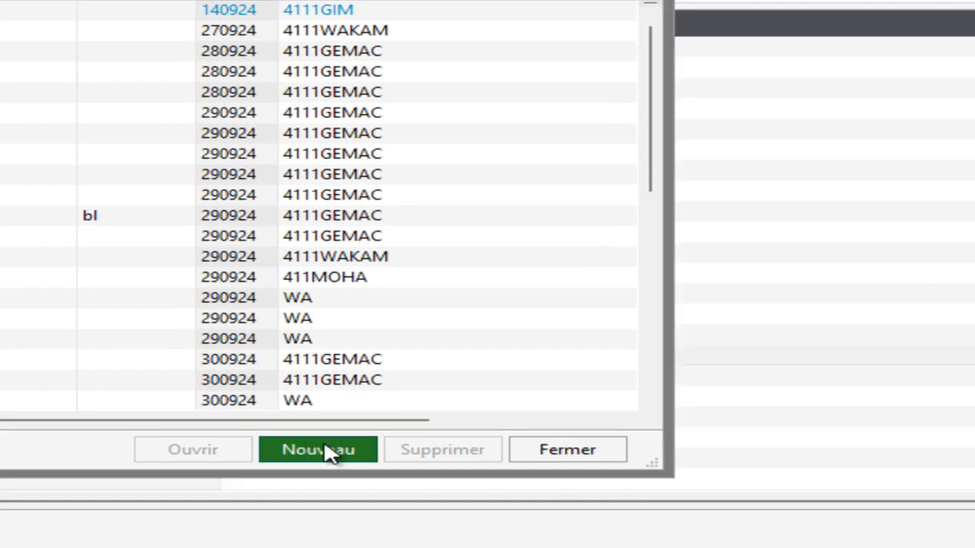
click(328, 451)
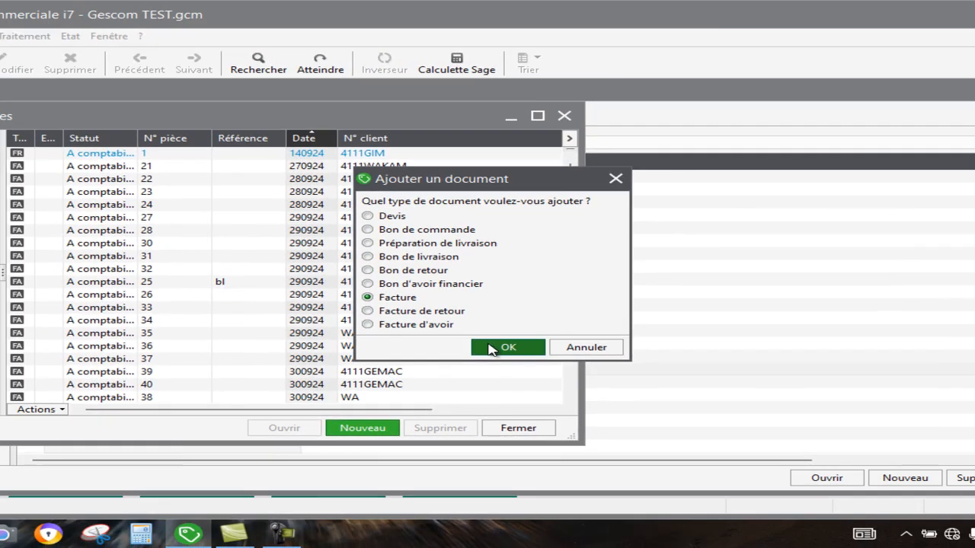
click(491, 348)
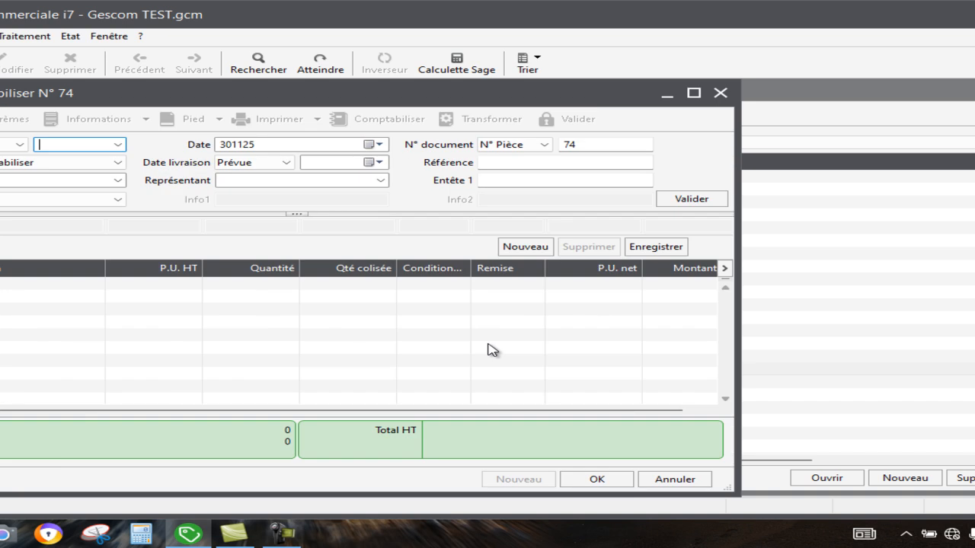
click(118, 145)
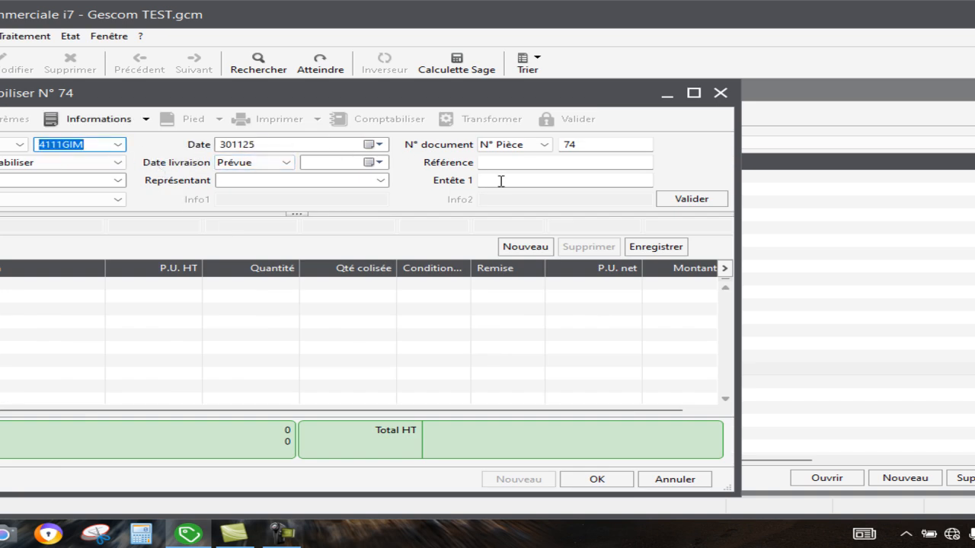
click(529, 158)
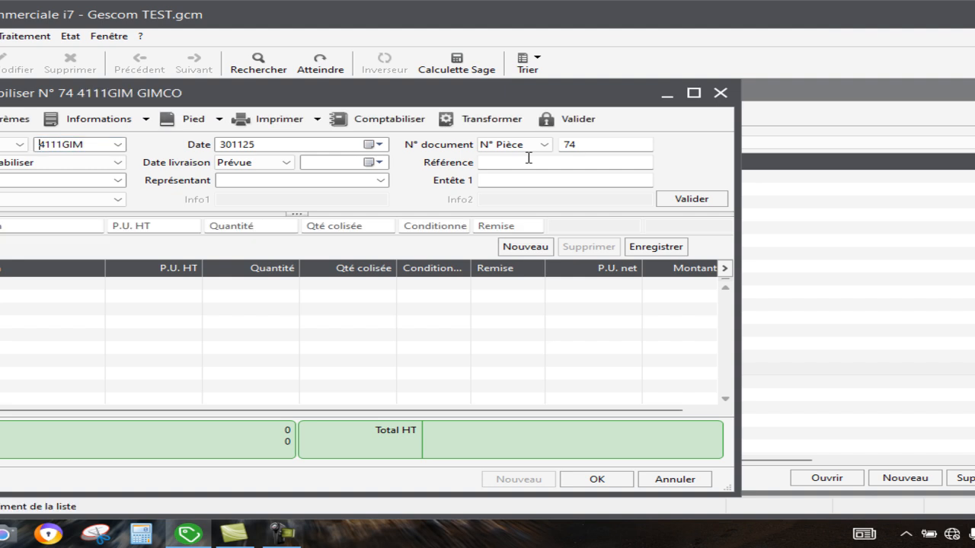
Select the VAC_VARIVAX article for the sales invoice line and leave its lot management without assigning any lot
key(Return)
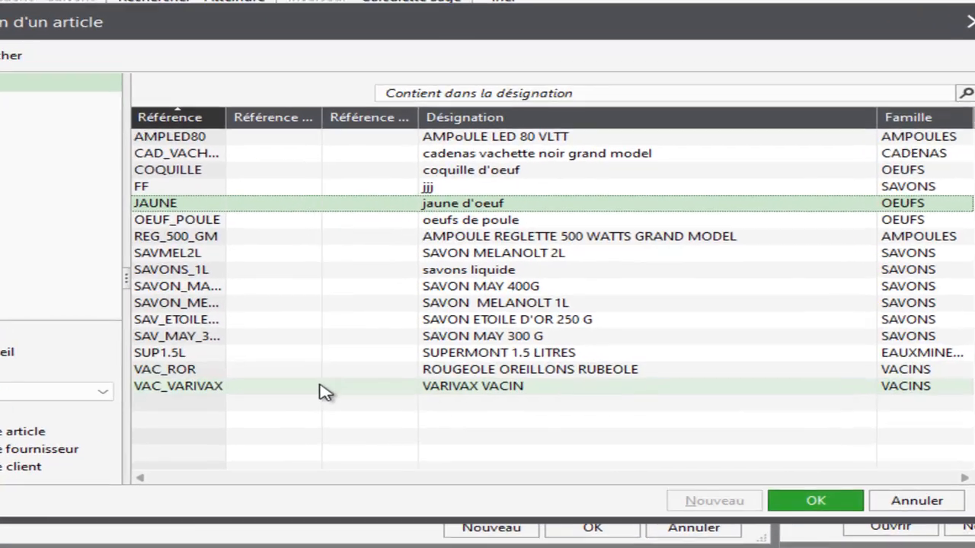
key(Escape)
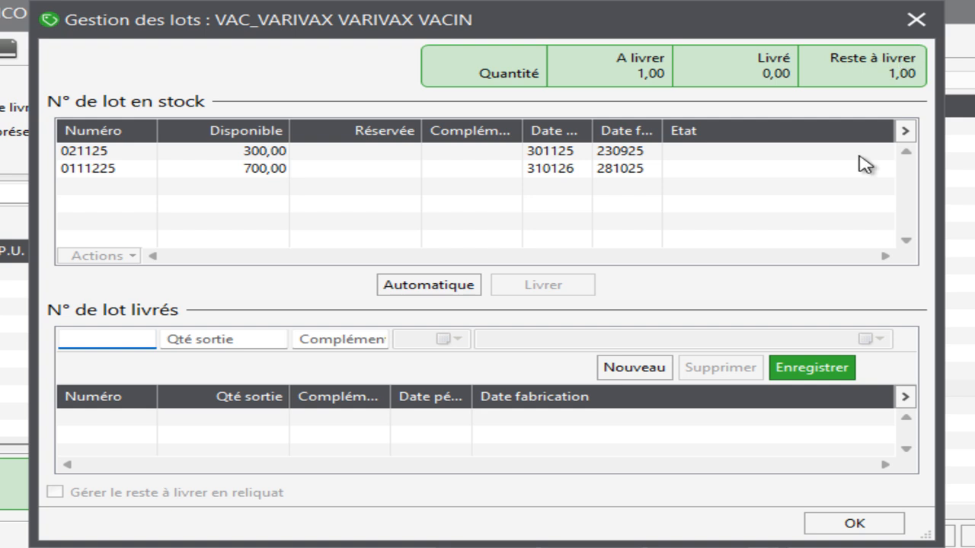
click(870, 526)
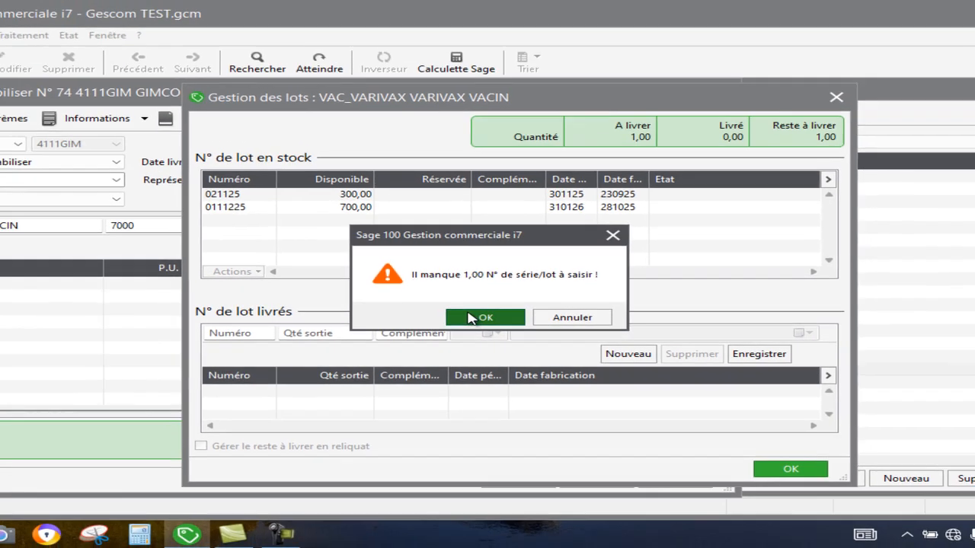
click(440, 317)
Set the VARIVAX line's quantity to 800 on the sales invoice and save the line to reopen lot management
click(258, 229)
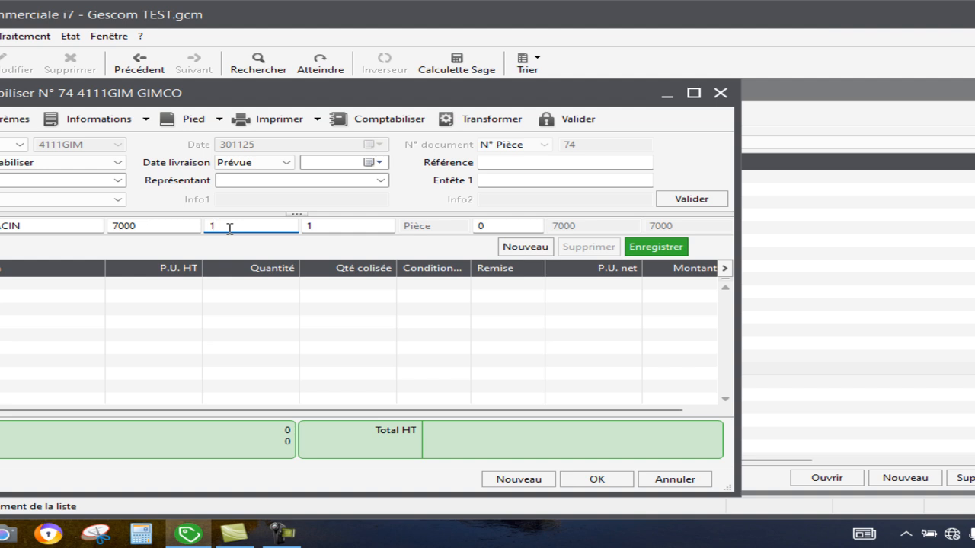
key(BackSpace)
text(800)
click(633, 248)
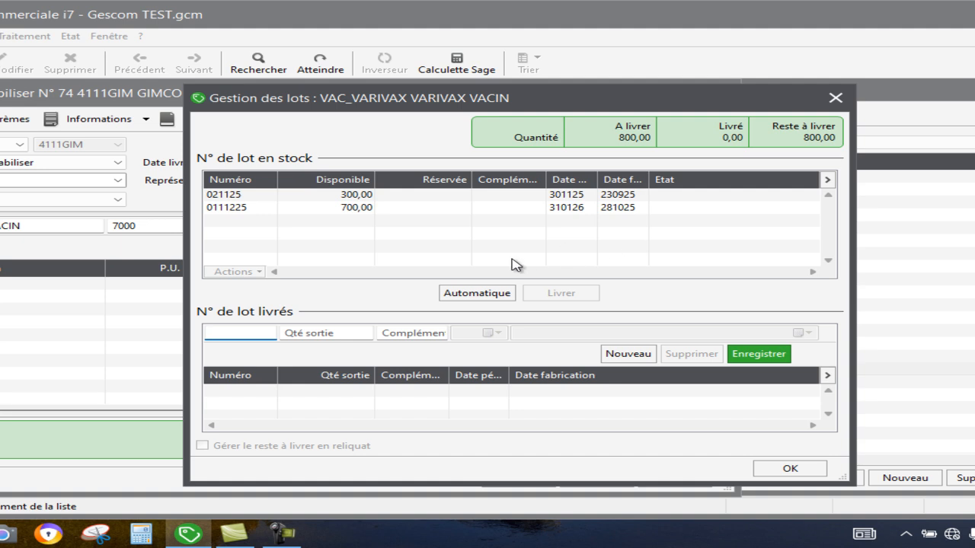
Allocate the 800 VARIVAX units to the stock lots automatically and confirm the lot delivery
click(478, 298)
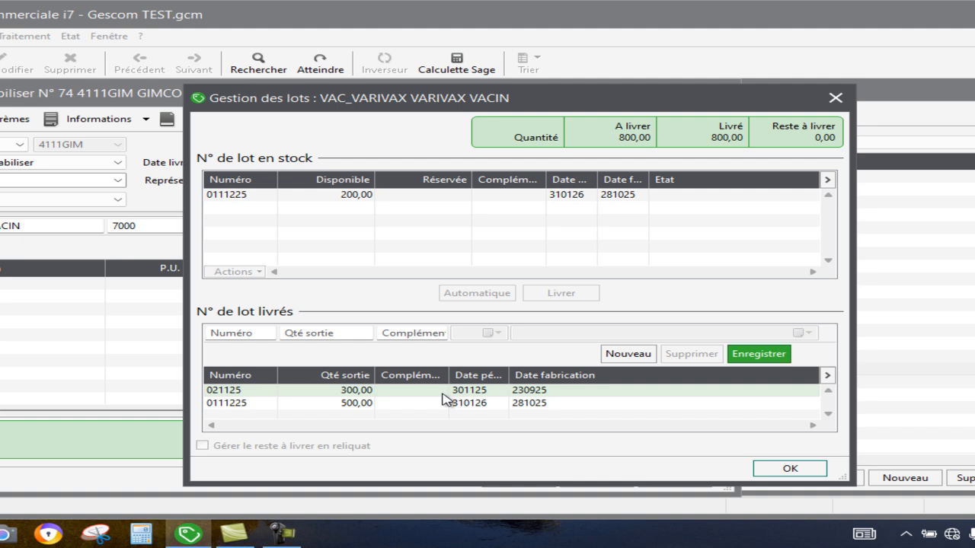
click(374, 403)
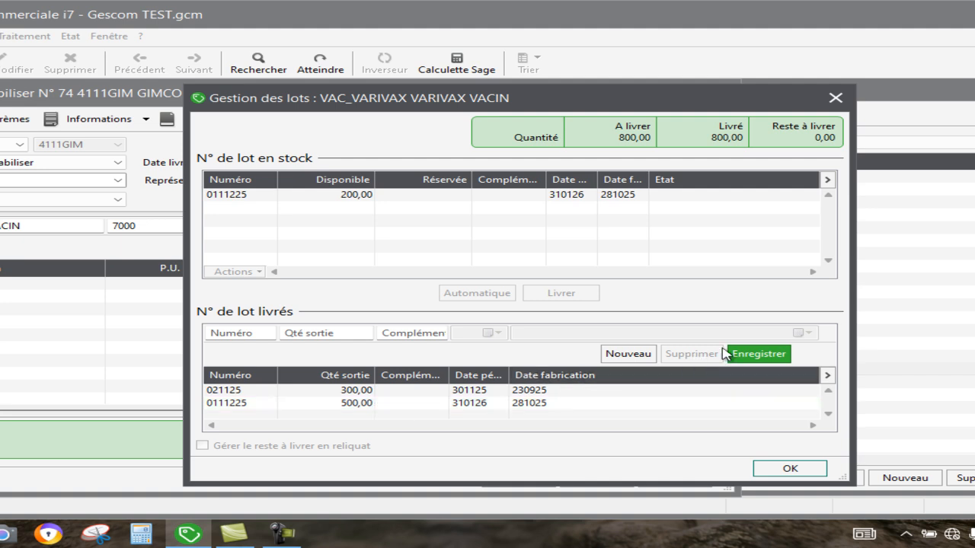
click(760, 355)
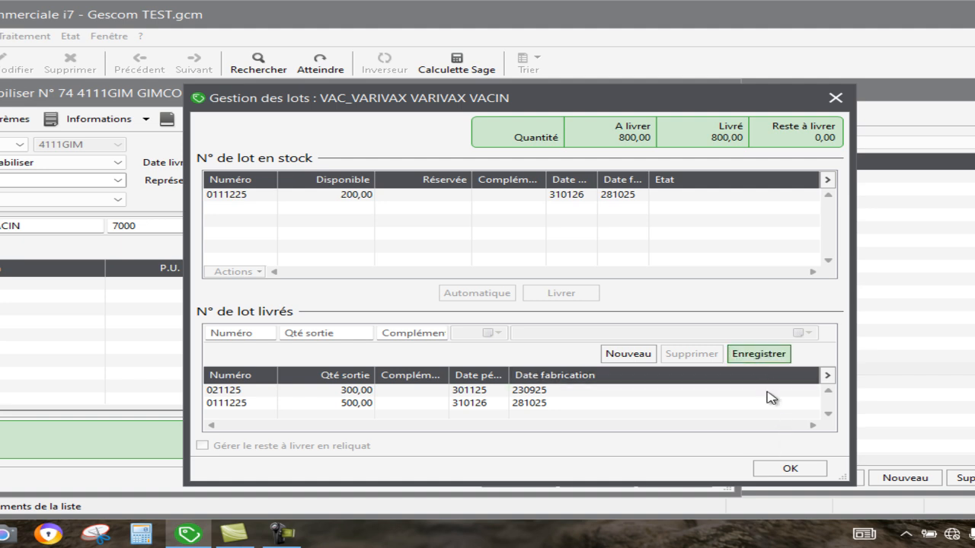
click(796, 469)
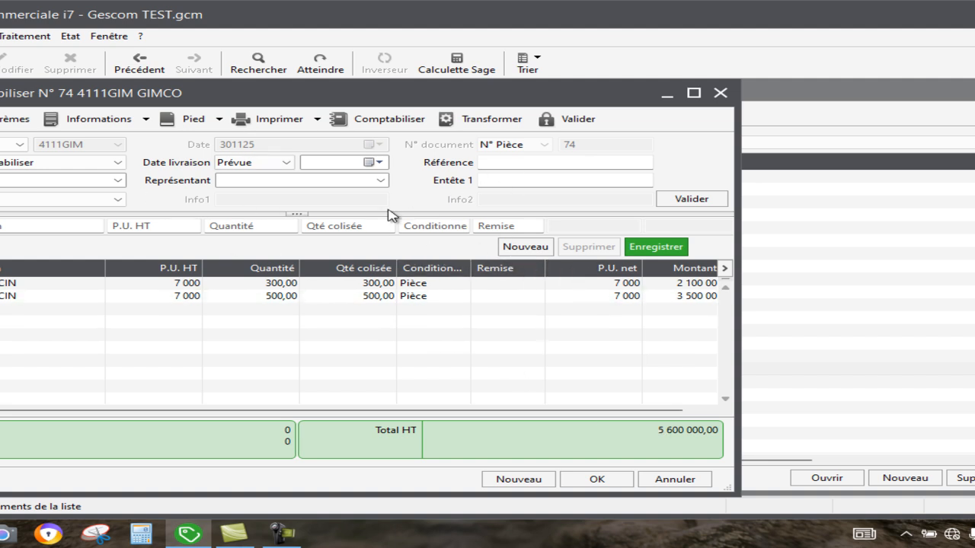
Open a print preview of the whole sales invoice using a customer invoice page layout and the Imprimante PDF Sage v4 printer
click(294, 120)
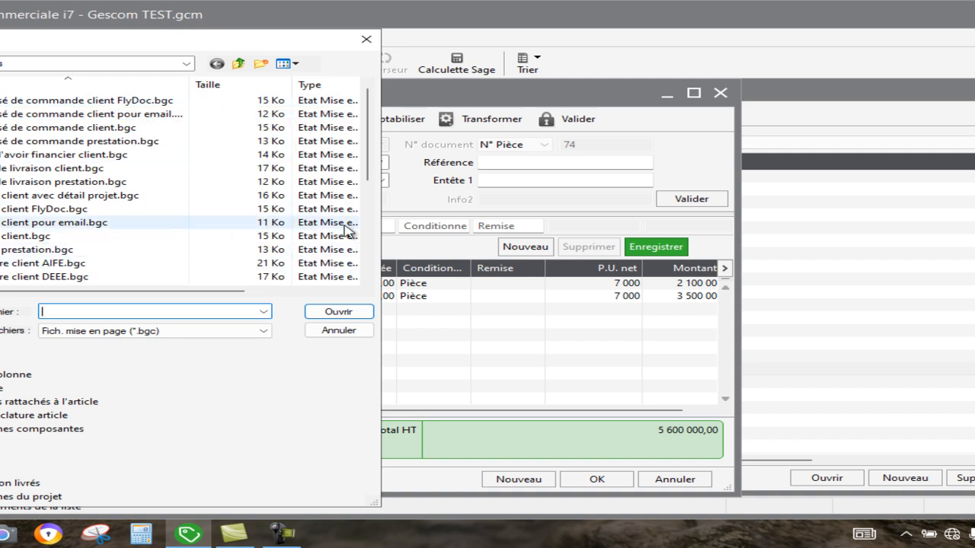
click(368, 280)
click(369, 280)
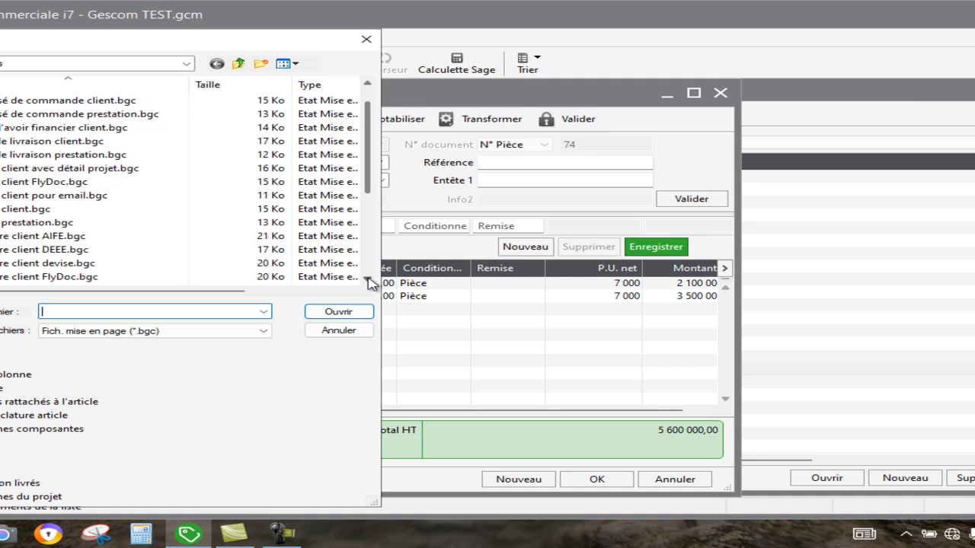
click(369, 281)
click(369, 281)
click(369, 280)
click(188, 264)
click(338, 309)
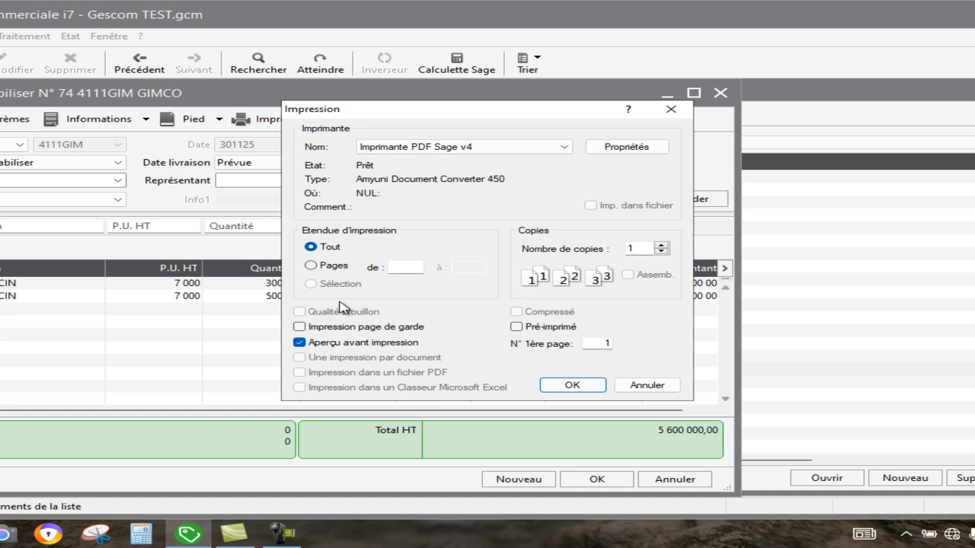
click(566, 386)
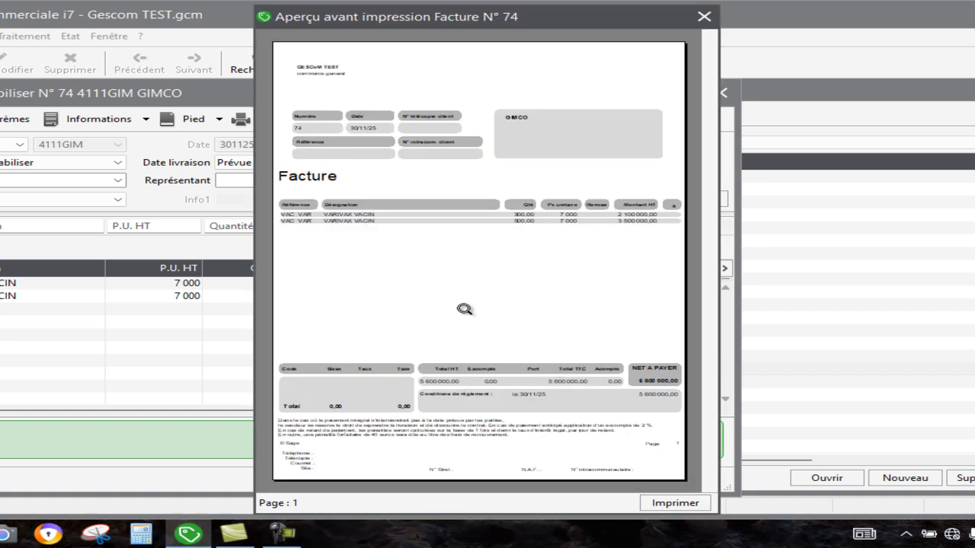
Examine the article lines and totals in the enlarged invoice preview, and close both the preview and the sales invoice
click(464, 310)
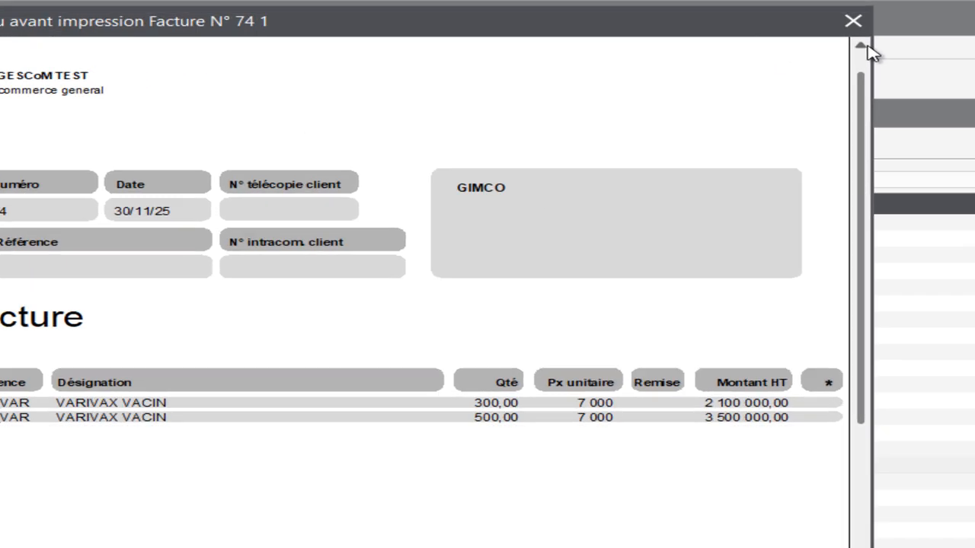
scroll(860, 35, up, 2)
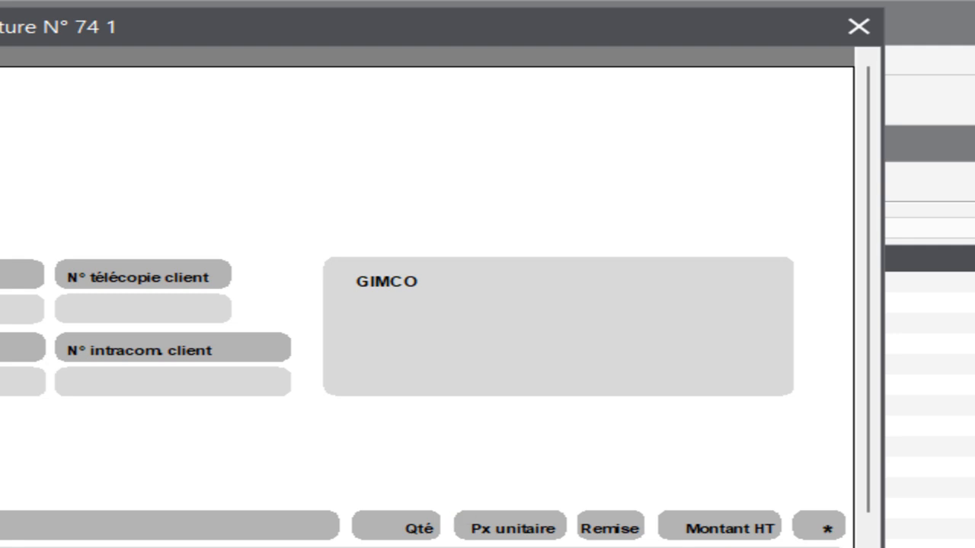
scroll(426, 301, down, 3)
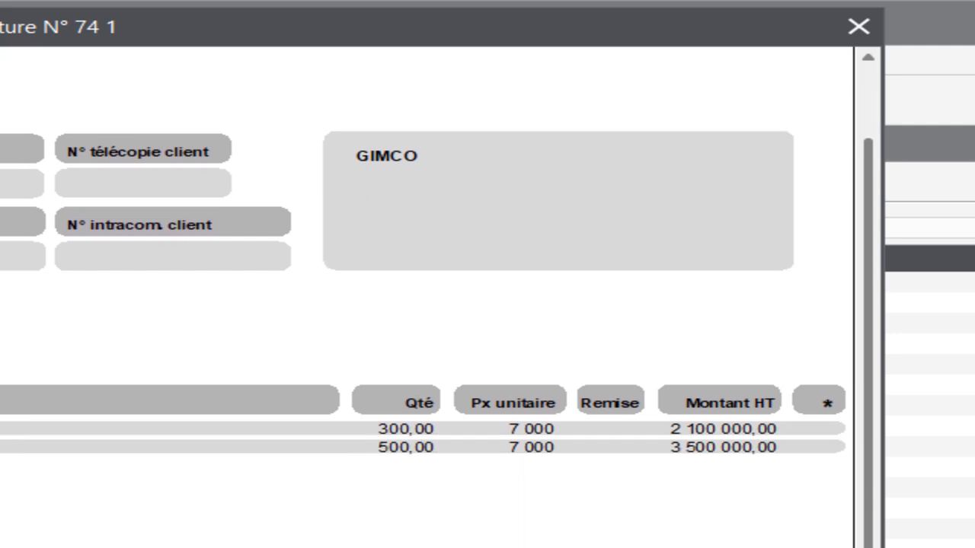
scroll(426, 301, down, 8)
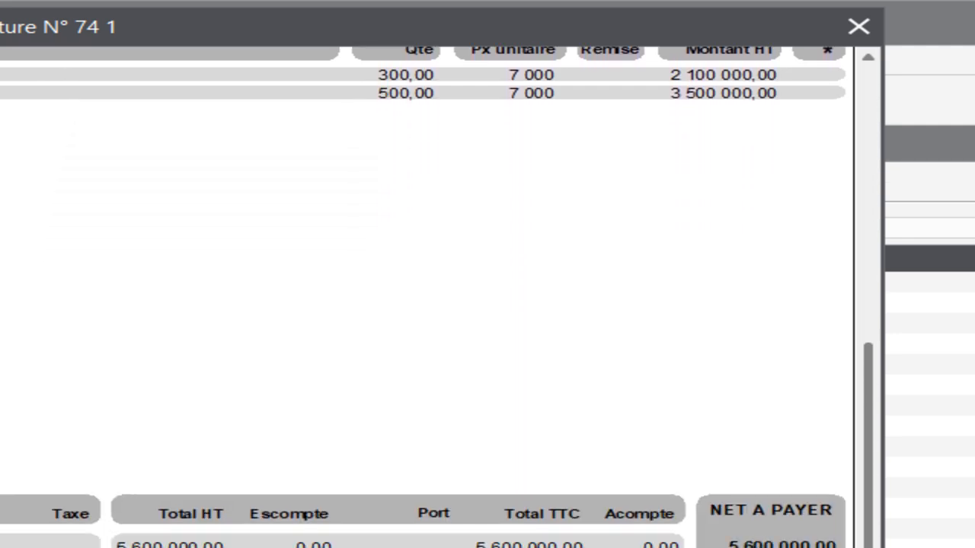
scroll(426, 301, down, 1)
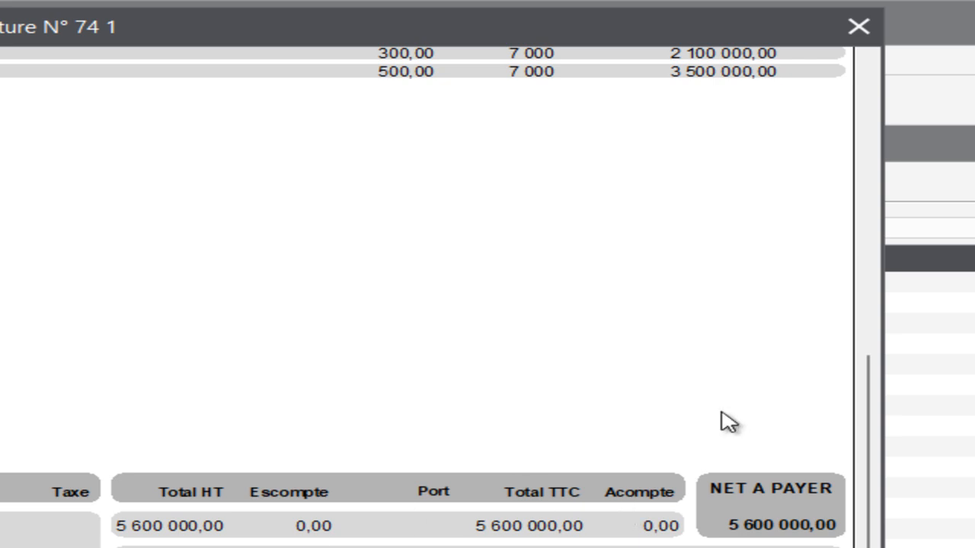
click(869, 59)
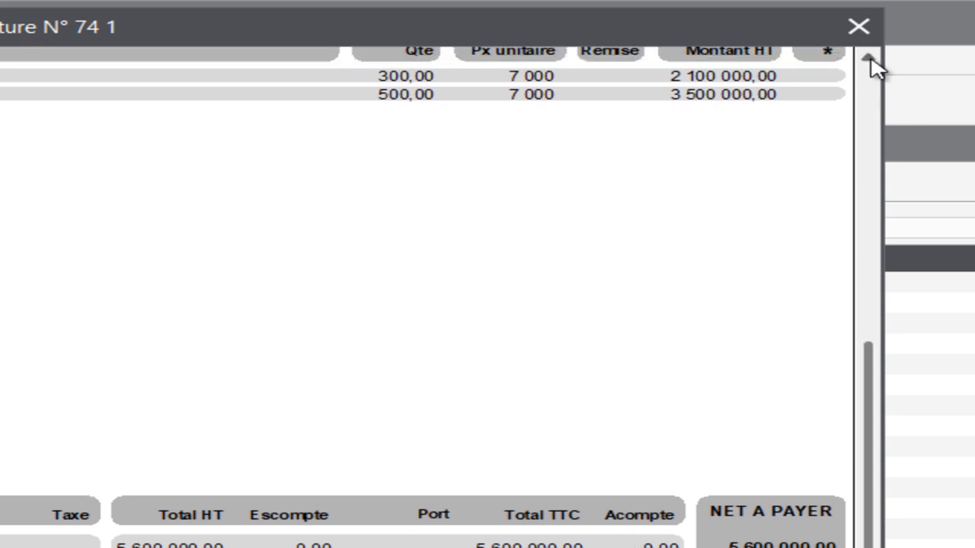
drag(871, 59, 871, 59)
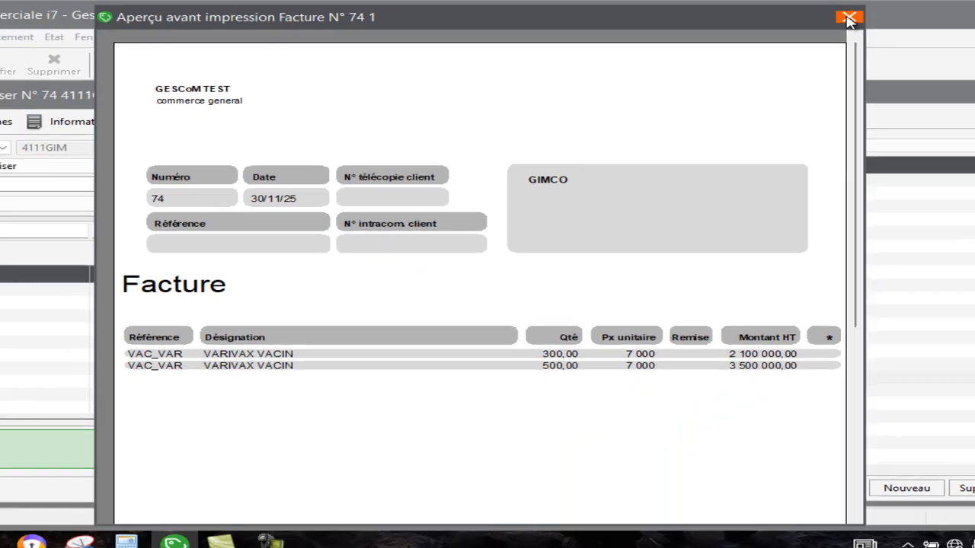
click(850, 17)
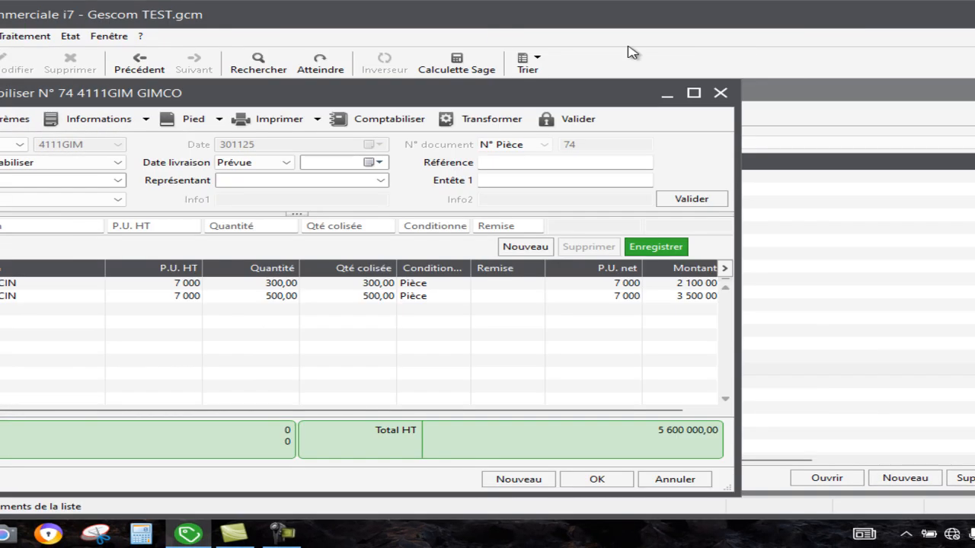
click(719, 92)
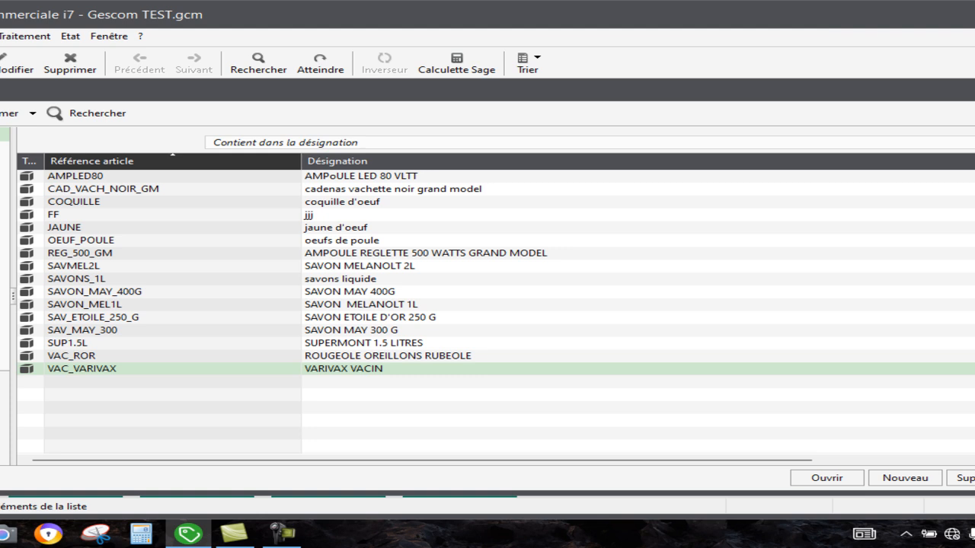
In the company parameters, set the N° série/lot column of the sales documents to Obligatoire
click(0, 35)
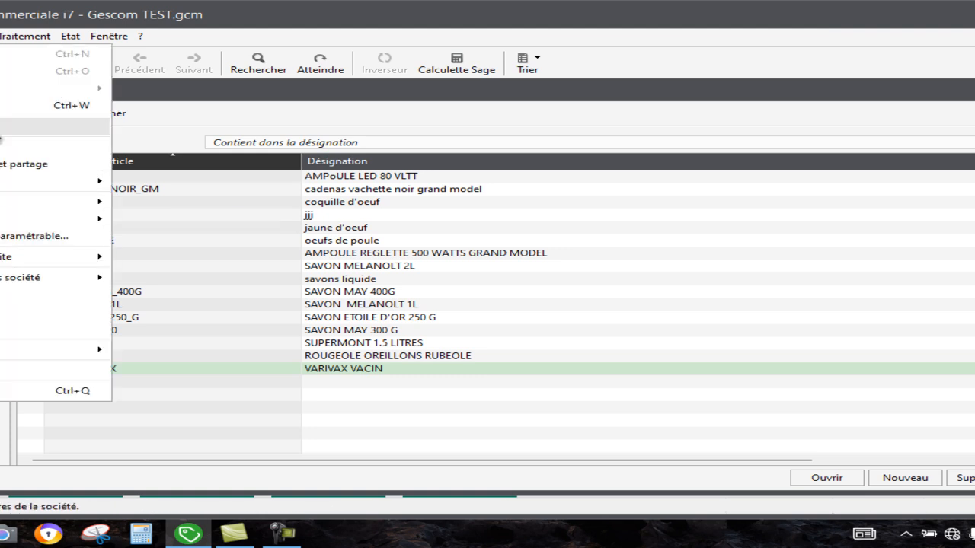
click(2, 129)
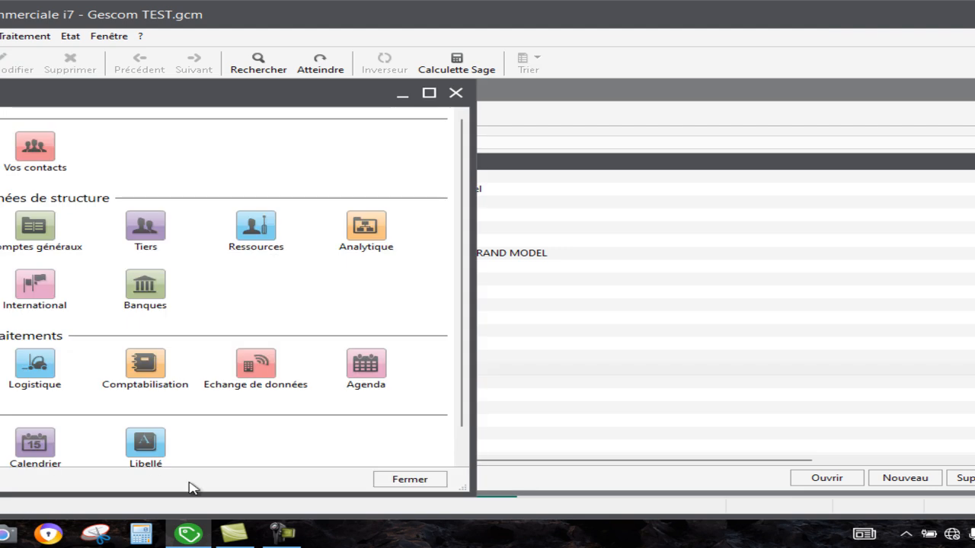
scroll(232, 288, down, 1)
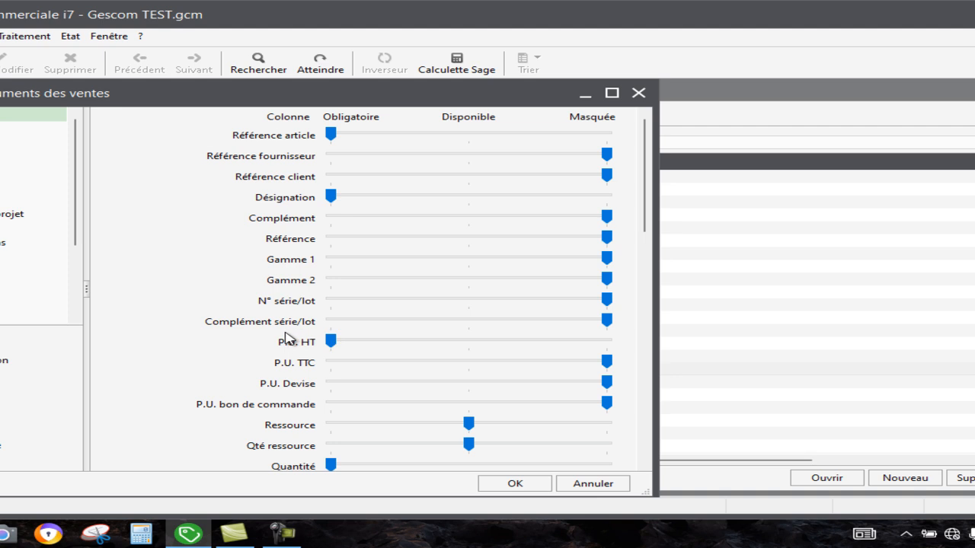
click(366, 302)
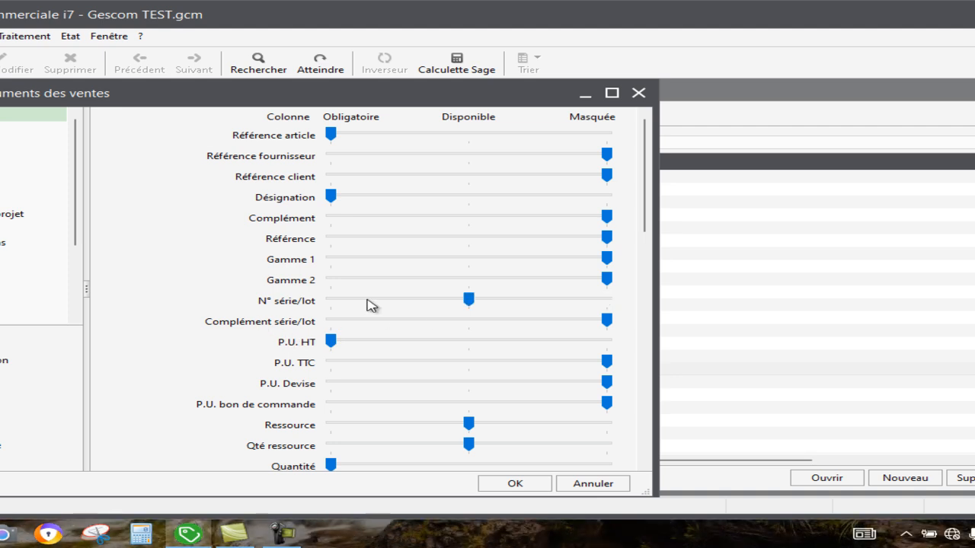
click(338, 300)
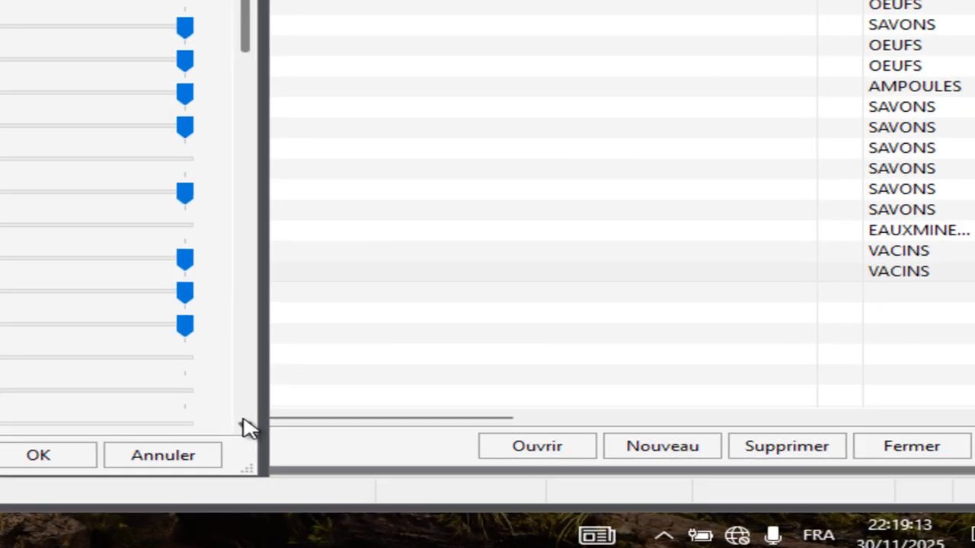
Examine the display settings of the other columns in the sales documents' column list
scroll(316, 434, down, 1)
scroll(242, 421, down, 4)
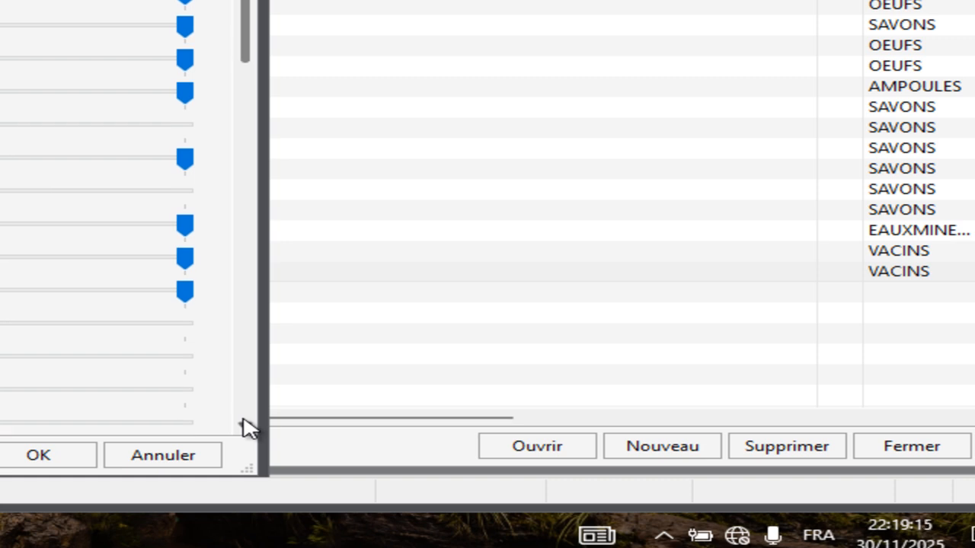
scroll(242, 429, down, 1)
scroll(242, 427, down, 4)
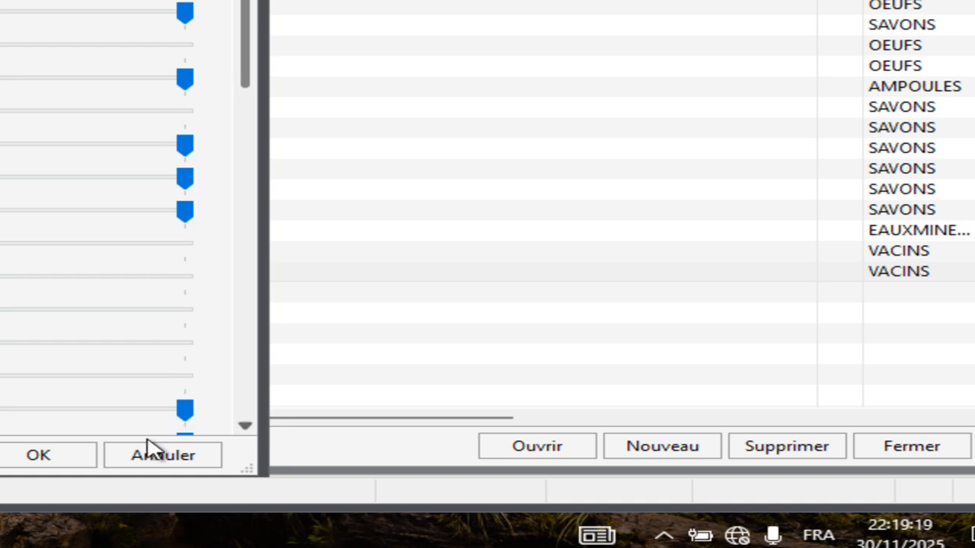
scroll(149, 450, down, 1)
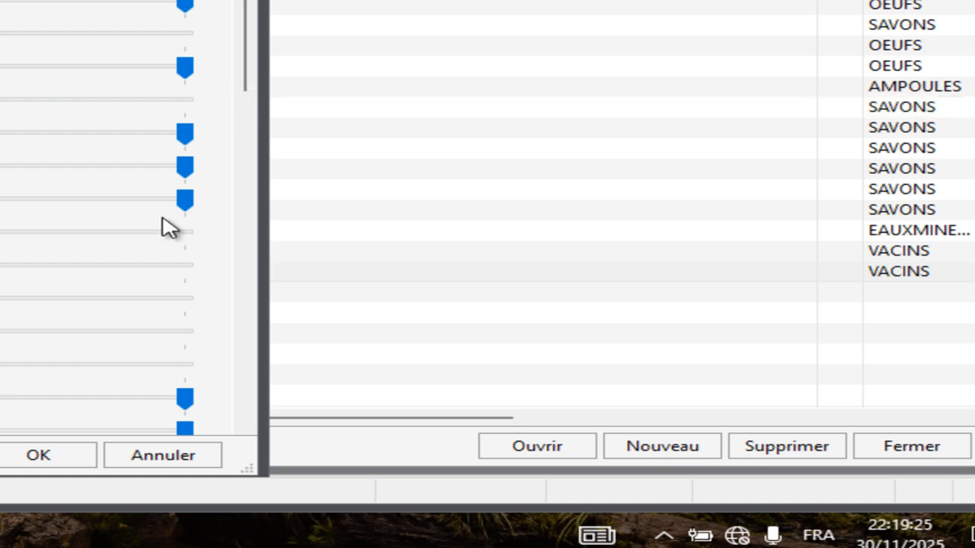
click(246, 427)
click(246, 427)
click(245, 426)
click(245, 426)
click(245, 427)
click(245, 426)
click(245, 427)
click(245, 427)
click(245, 426)
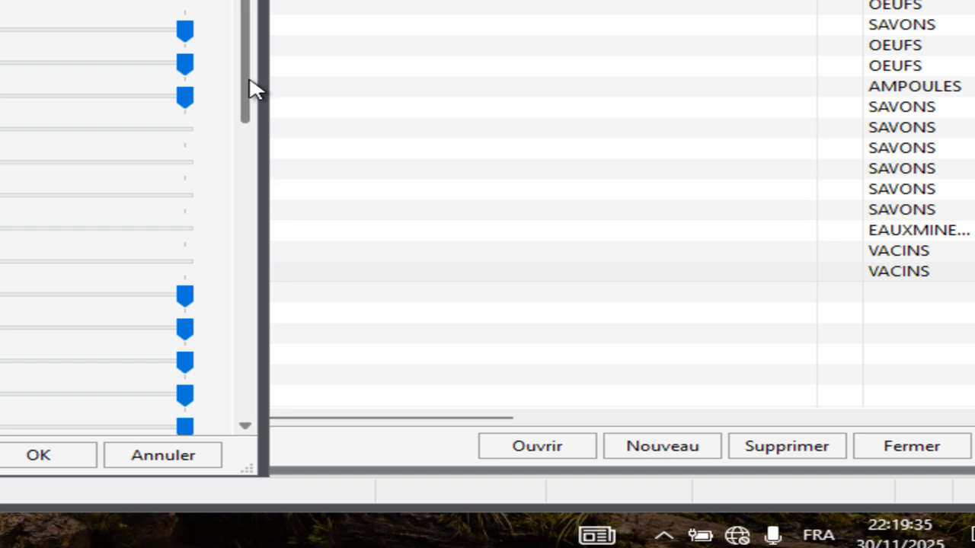
scroll(255, 225, down, 2)
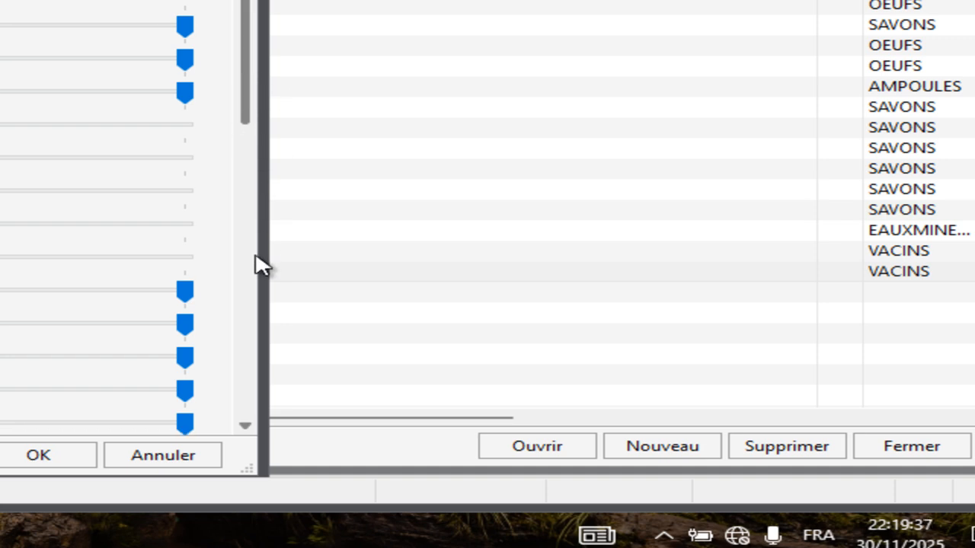
scroll(261, 420, down, 3)
click(246, 426)
click(245, 427)
click(246, 427)
click(246, 427)
click(245, 427)
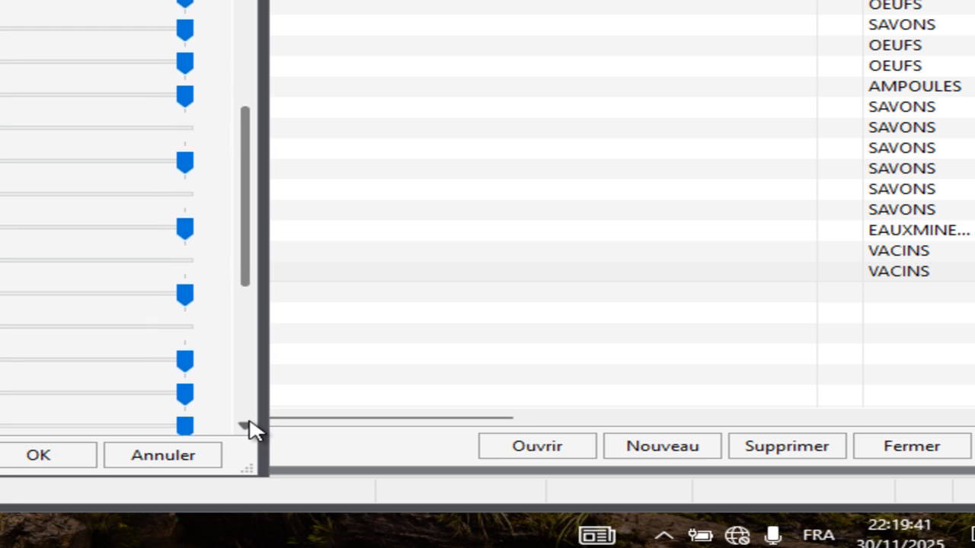
click(245, 426)
click(246, 427)
click(245, 426)
click(246, 426)
click(245, 426)
click(245, 427)
click(245, 426)
click(245, 426)
click(246, 425)
click(245, 425)
click(245, 425)
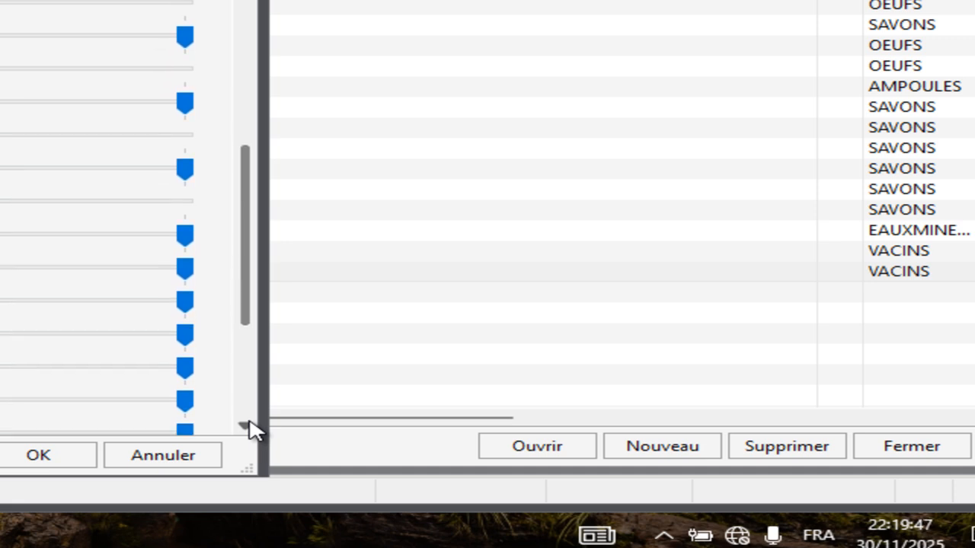
click(245, 425)
click(245, 425)
click(246, 425)
click(245, 425)
click(245, 425)
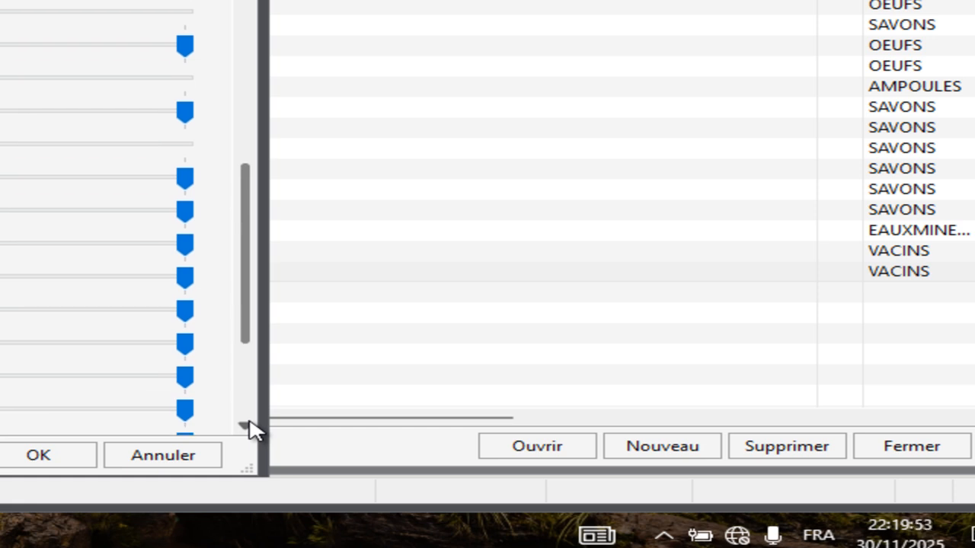
click(245, 425)
click(245, 425)
click(245, 425)
click(246, 425)
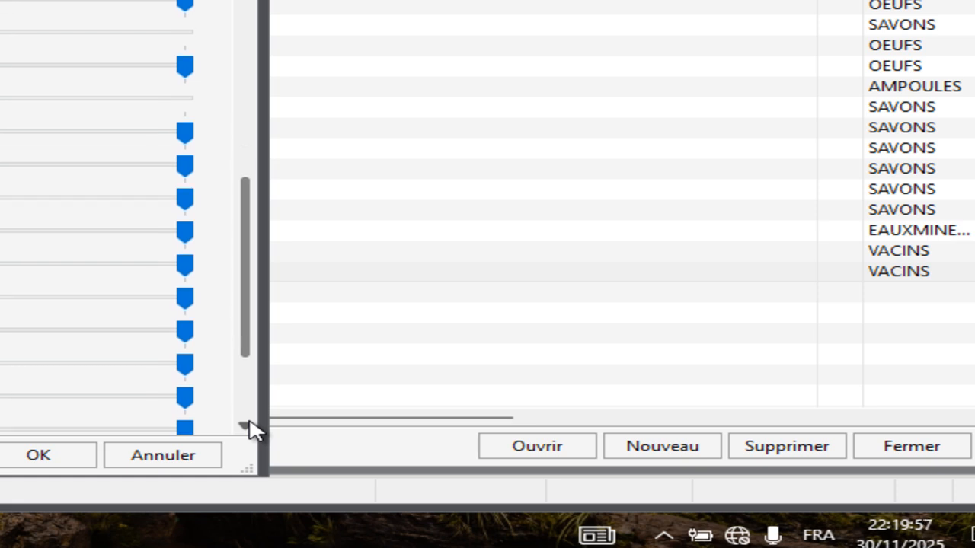
click(245, 425)
click(245, 425)
click(245, 425)
click(245, 425)
click(245, 425)
click(246, 425)
click(245, 425)
click(245, 425)
click(245, 425)
click(245, 425)
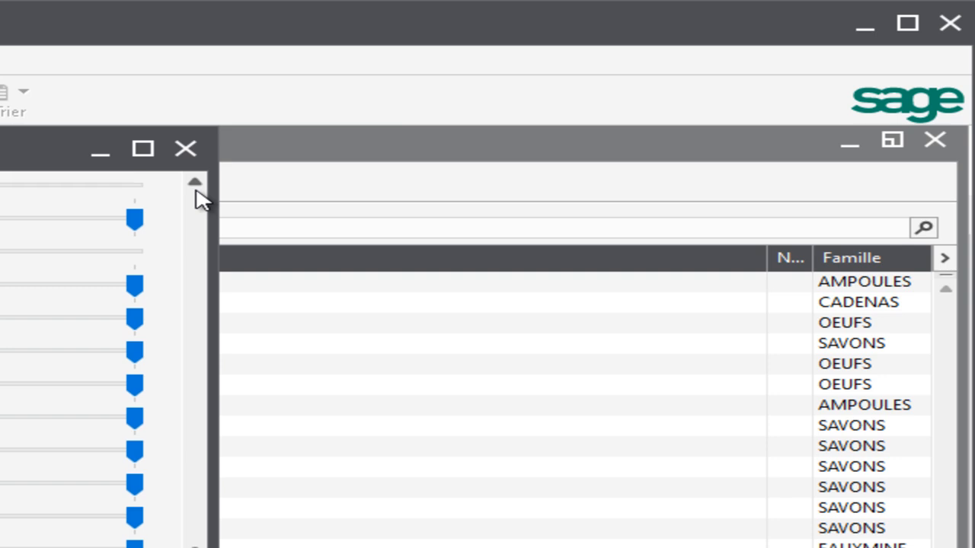
click(195, 192)
click(196, 192)
click(196, 192)
click(195, 192)
click(195, 192)
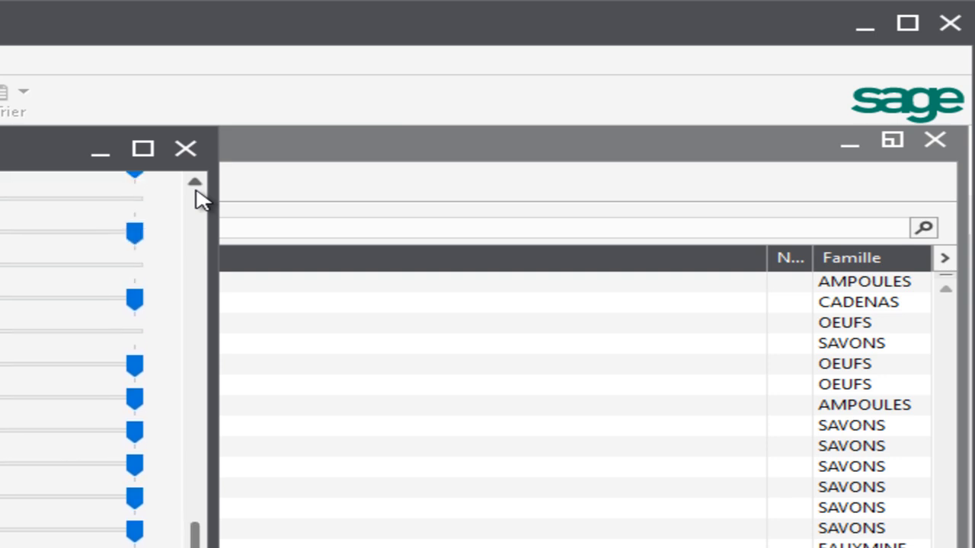
click(196, 192)
click(195, 192)
click(196, 192)
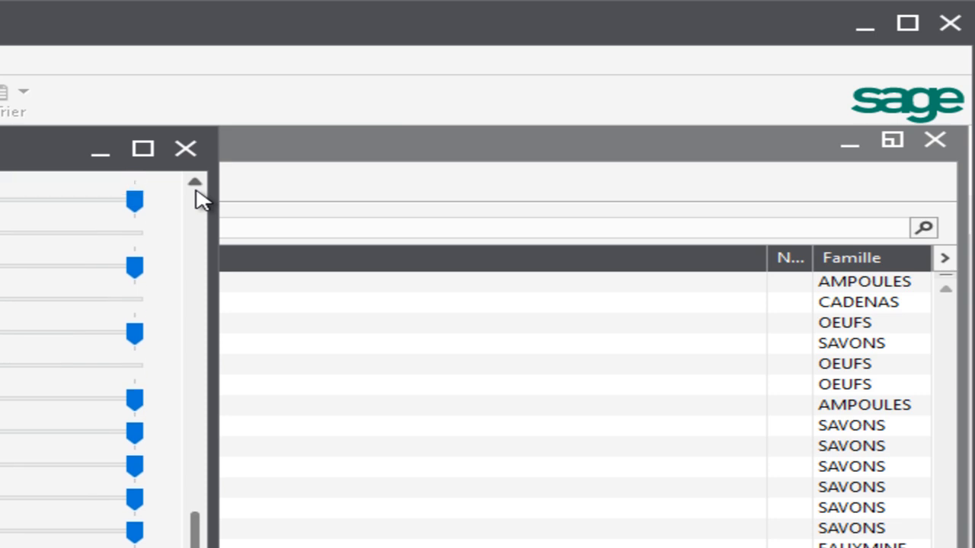
click(195, 192)
click(196, 192)
click(196, 192)
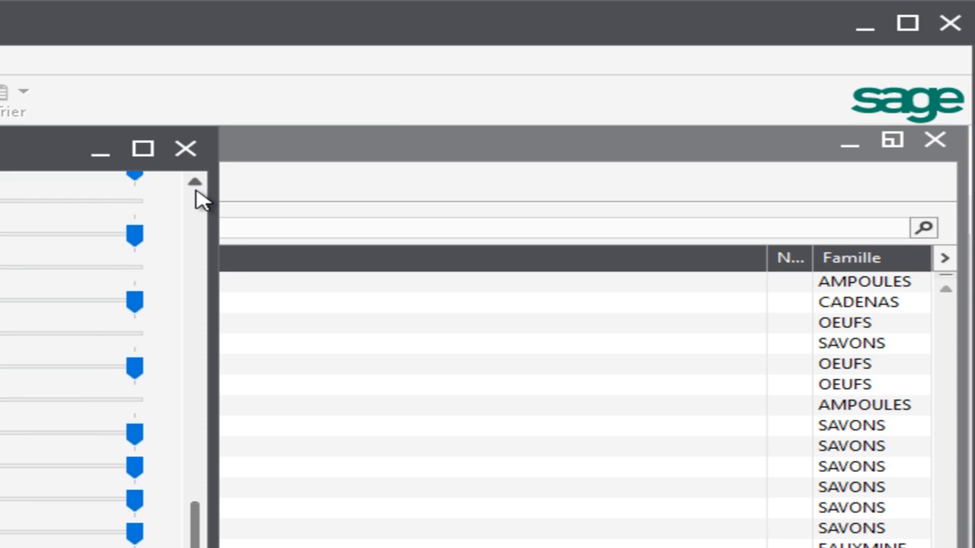
click(196, 192)
click(196, 192)
click(195, 192)
click(196, 192)
click(196, 192)
click(195, 192)
click(196, 192)
click(195, 192)
click(196, 191)
click(196, 192)
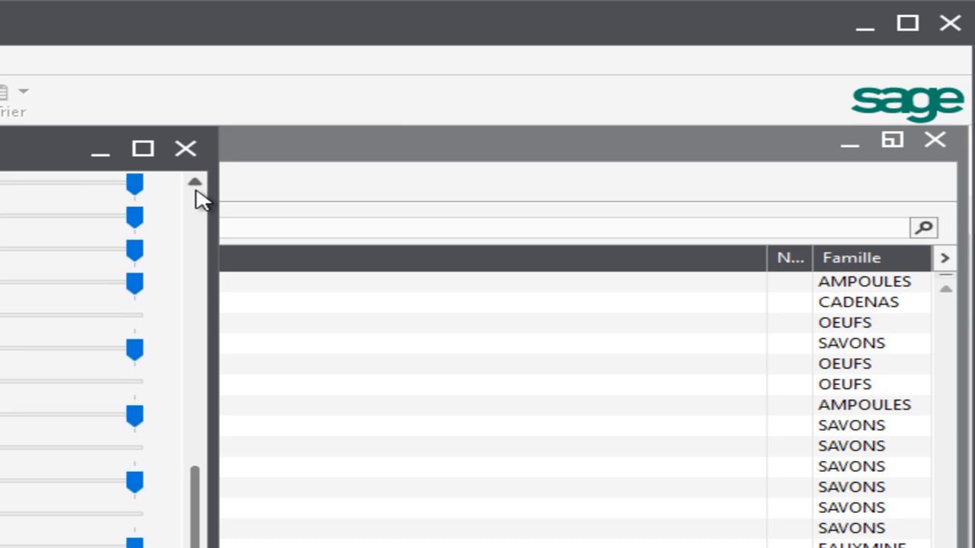
click(196, 192)
click(196, 192)
click(196, 192)
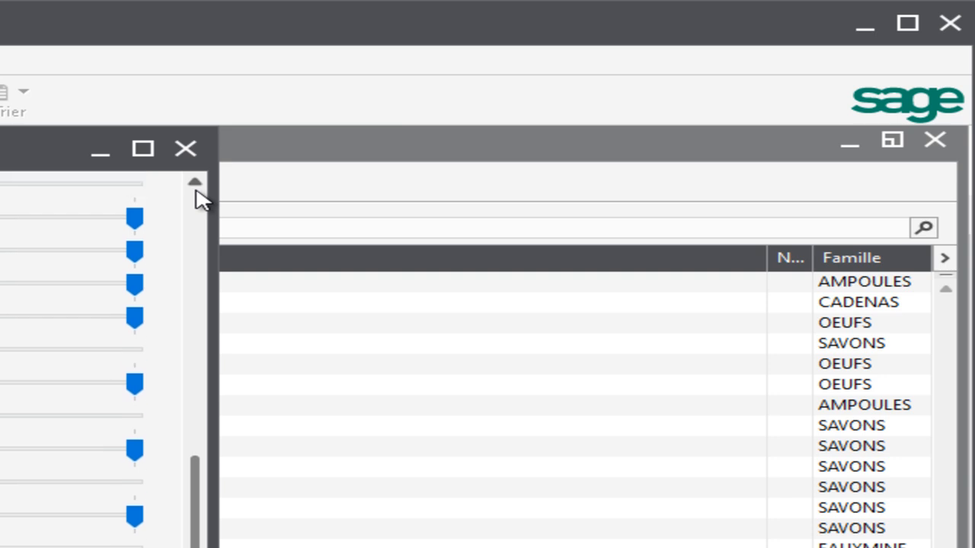
click(196, 192)
click(196, 192)
click(196, 192)
click(196, 192)
click(196, 192)
click(196, 192)
click(195, 192)
click(196, 192)
click(196, 192)
click(196, 192)
click(195, 192)
click(196, 192)
click(196, 192)
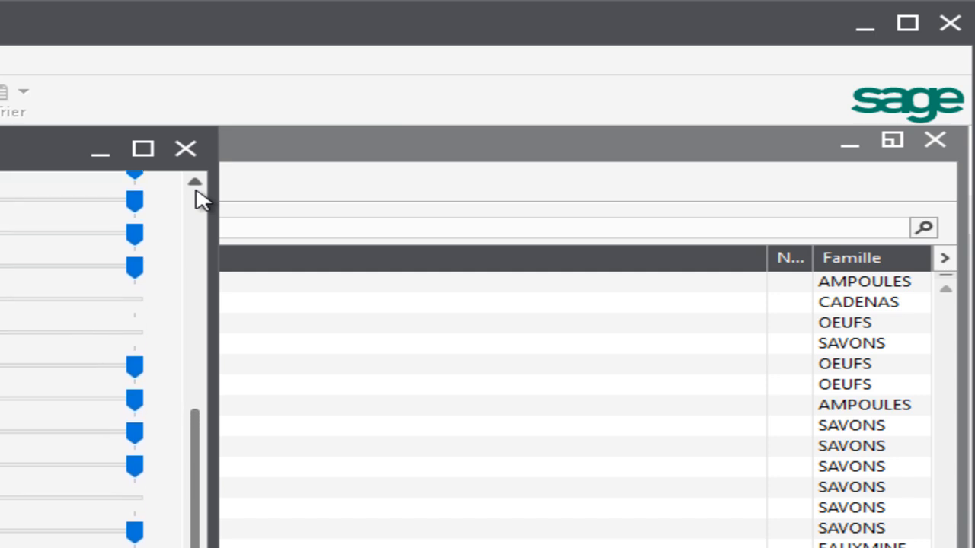
click(196, 192)
click(196, 192)
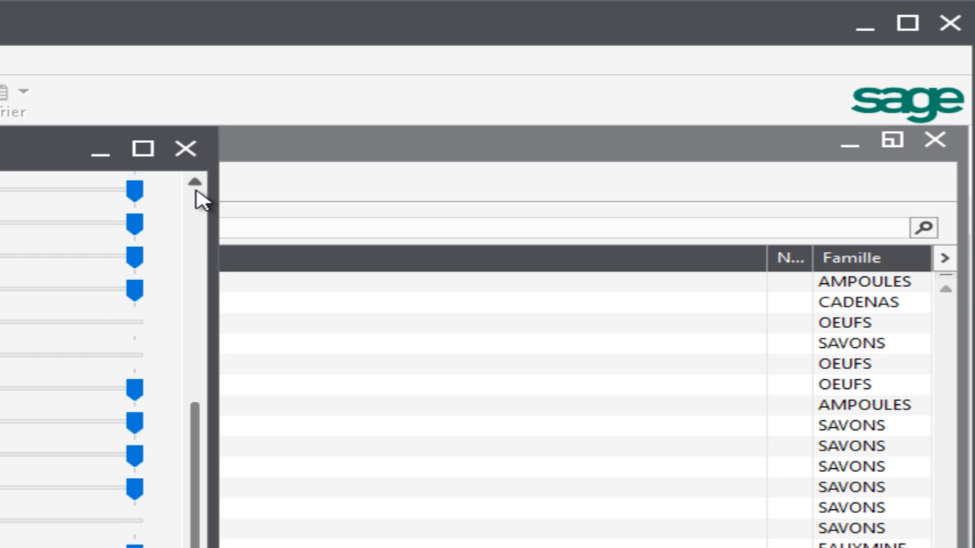
click(196, 192)
click(196, 192)
click(195, 192)
click(196, 192)
click(196, 192)
click(196, 192)
click(196, 192)
click(196, 192)
click(196, 192)
click(196, 192)
click(196, 192)
click(196, 192)
click(195, 192)
click(195, 192)
click(195, 192)
click(196, 191)
click(196, 192)
click(195, 192)
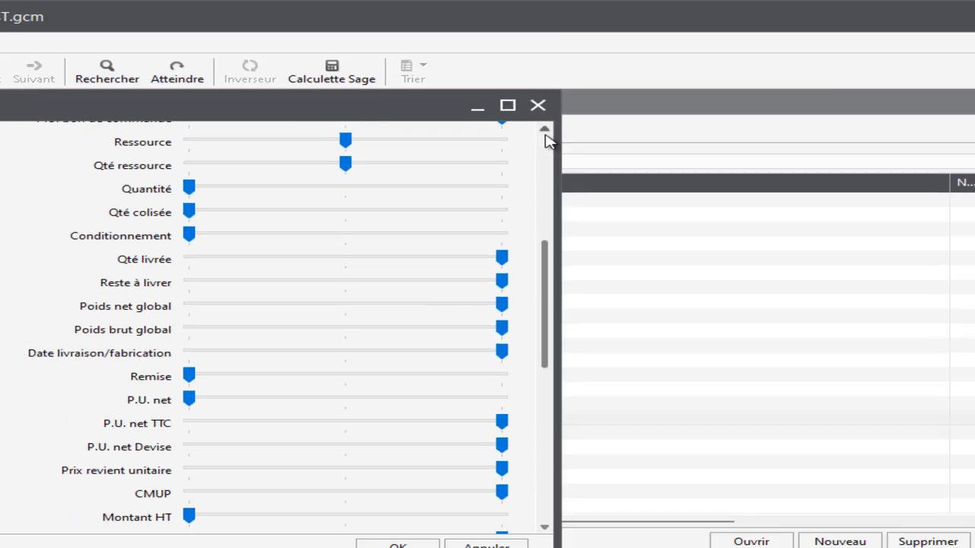
click(196, 192)
click(644, 114)
click(645, 114)
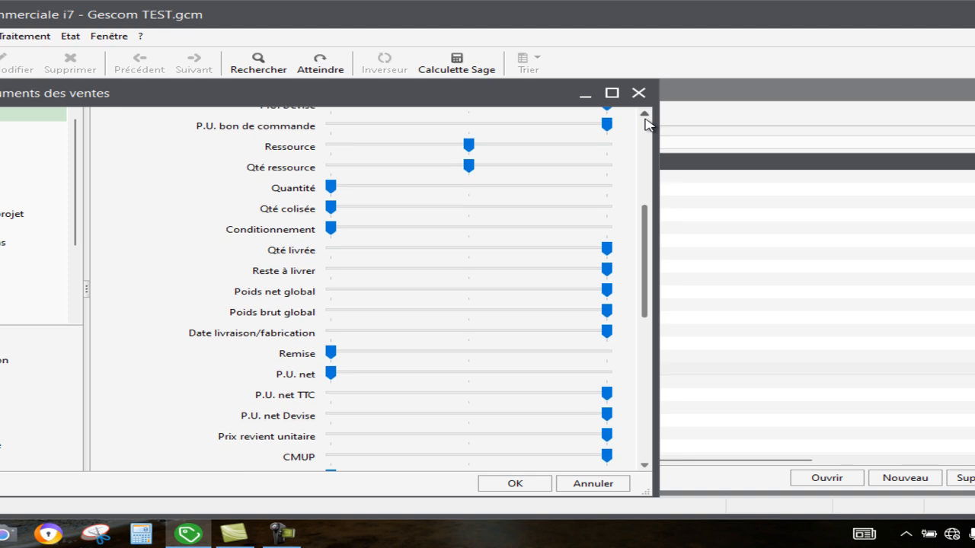
Confirm the column settings of the sales documents
click(644, 115)
click(644, 115)
click(644, 118)
click(644, 119)
click(644, 118)
click(644, 114)
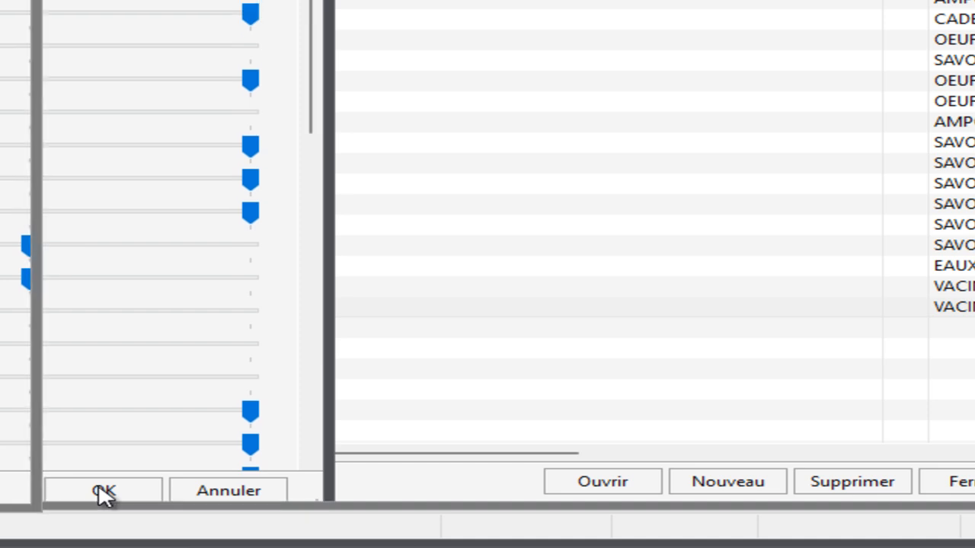
click(103, 492)
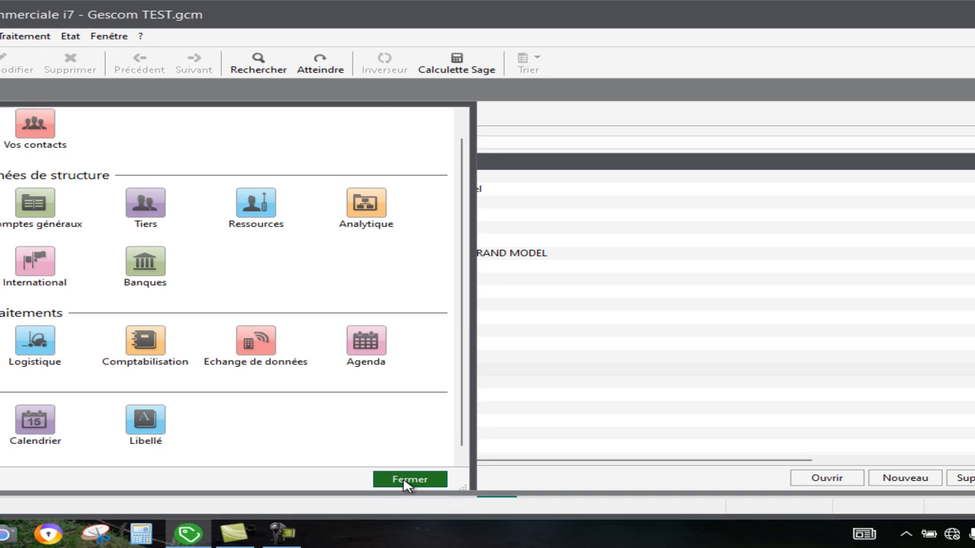
Close the company parameters and create a new invoice from the sales documents list
click(404, 481)
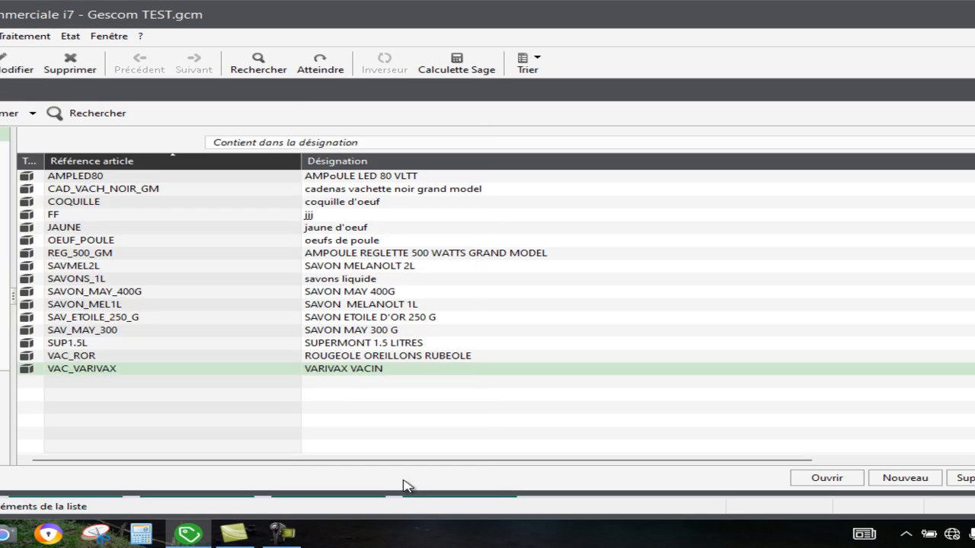
click(27, 37)
click(78, 51)
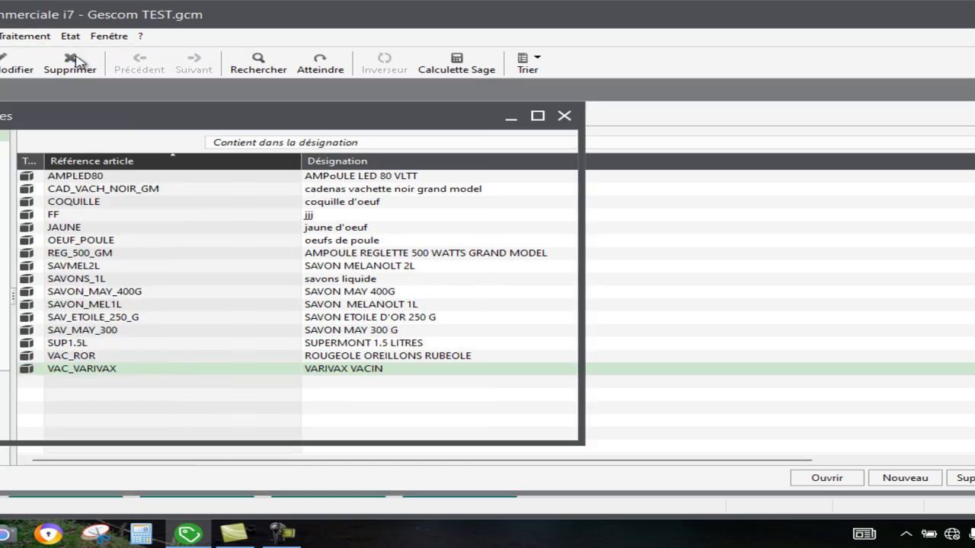
click(361, 429)
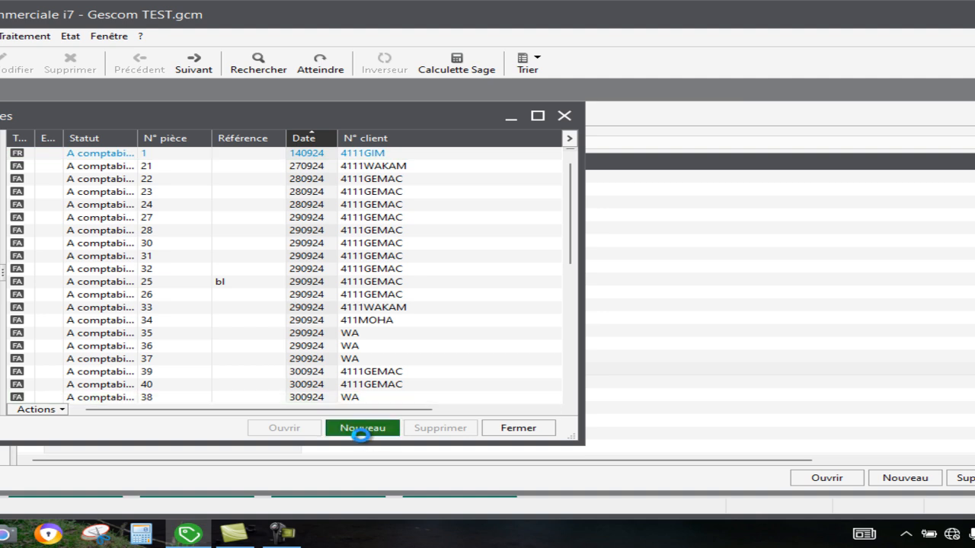
click(489, 348)
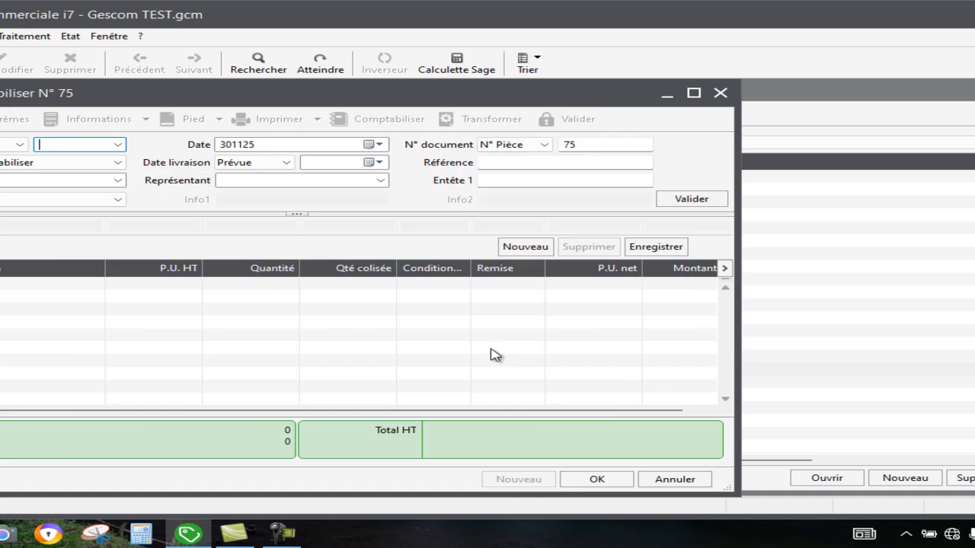
Select GIMCO as the invoice's customer and confirm the document header
click(118, 144)
click(119, 145)
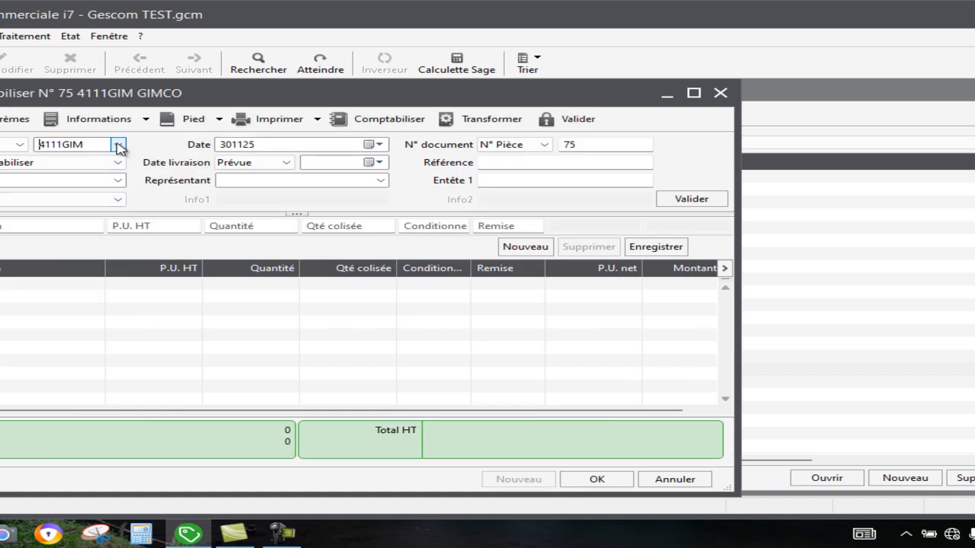
key(Return)
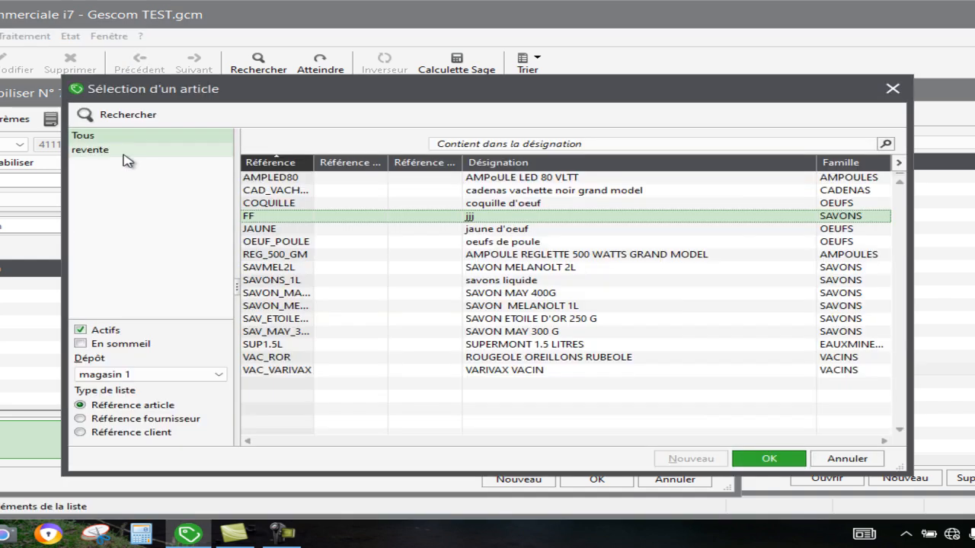
Enter the article VAC_VARIVAX on the invoice line with a quantity of 10
double_click(372, 371)
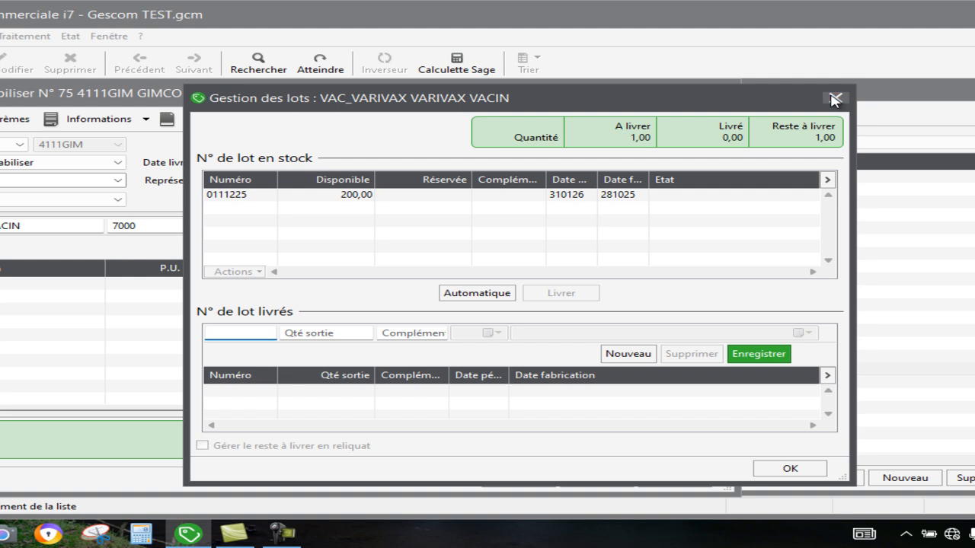
click(804, 470)
click(514, 320)
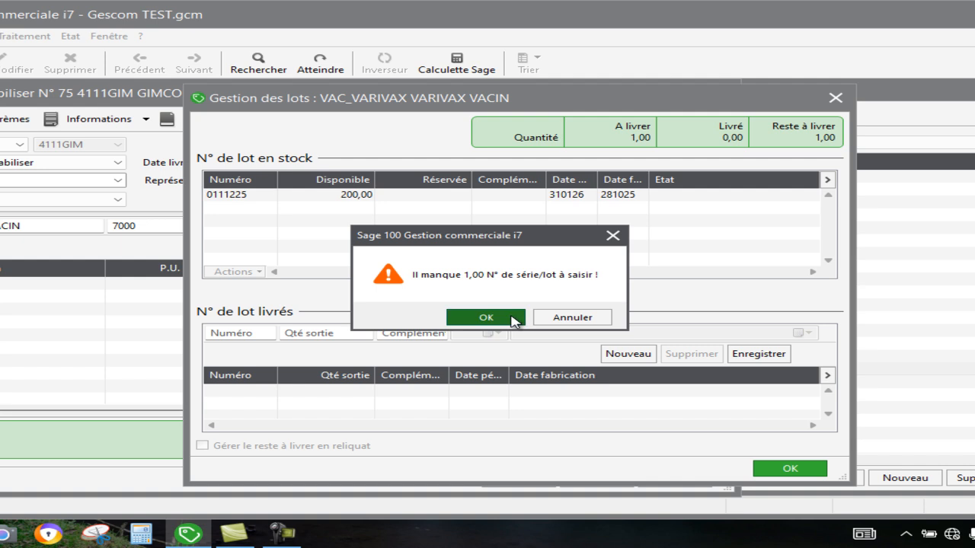
click(235, 229)
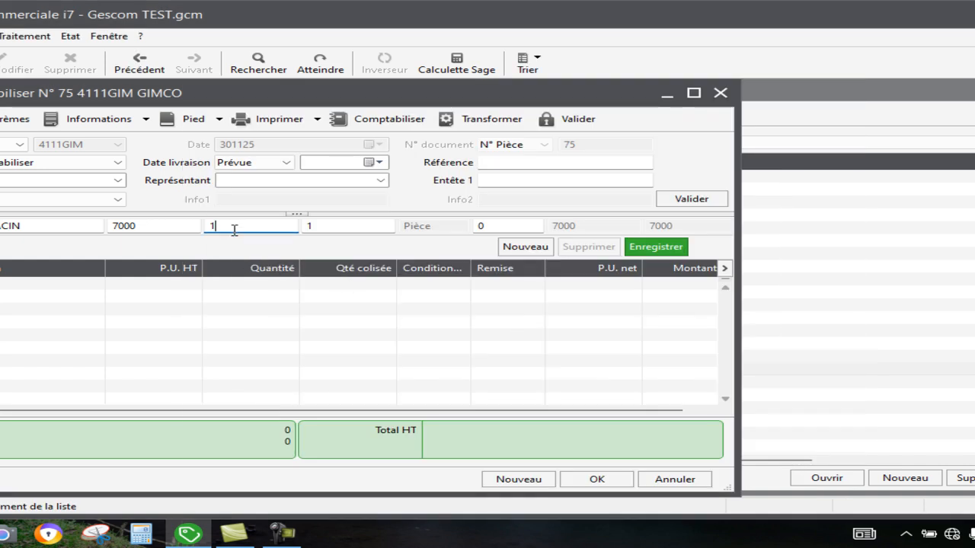
text(0)
key(Return)
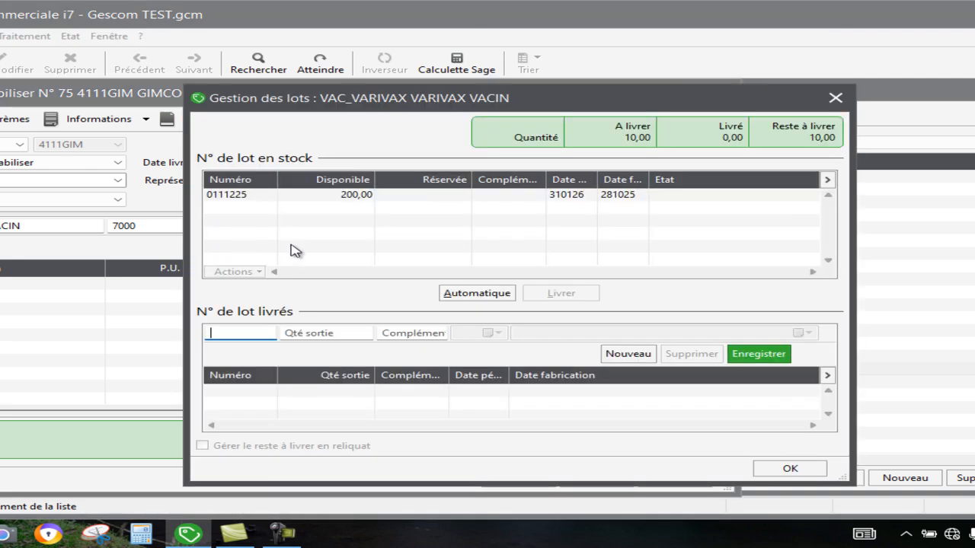
Allocate the 10 vaccines to a stock lot automatically and save the lot allocation with the invoice line
click(483, 293)
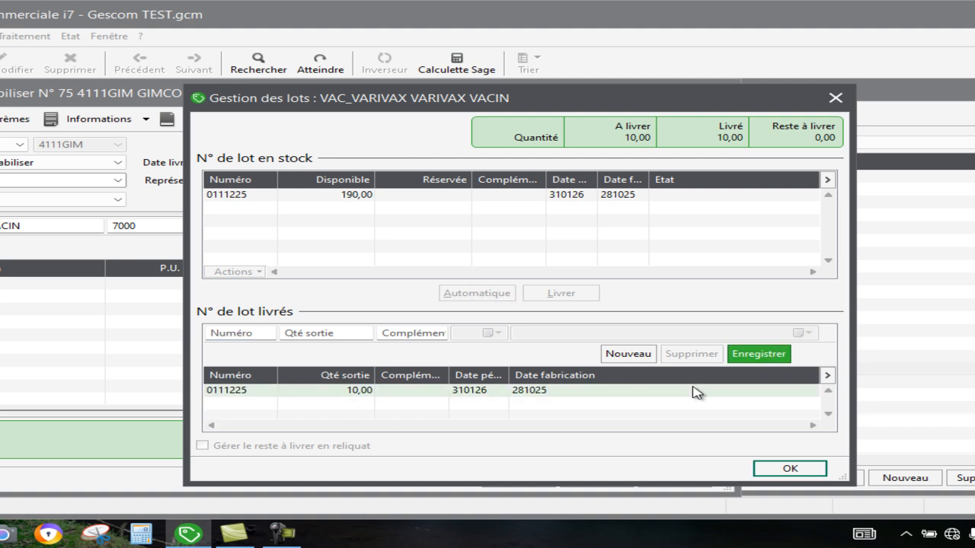
click(759, 356)
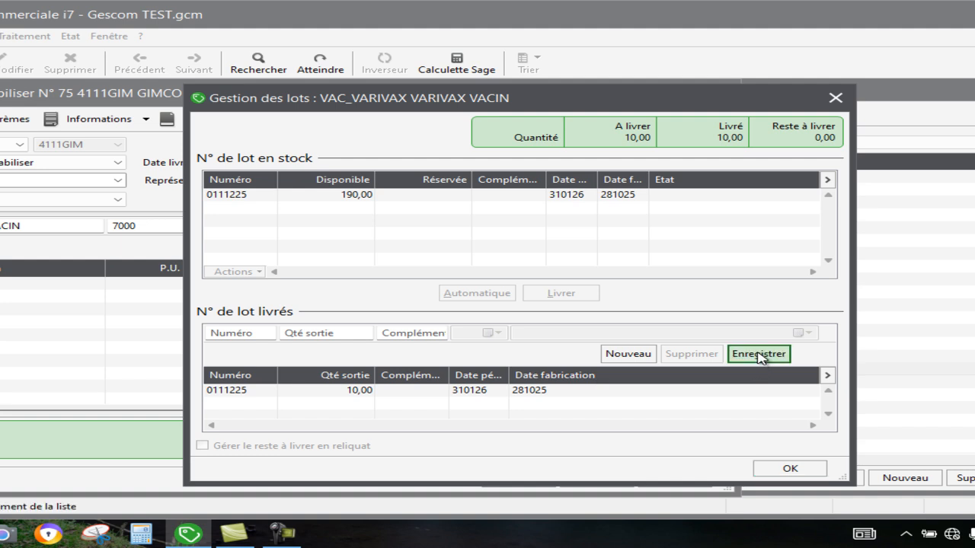
click(802, 470)
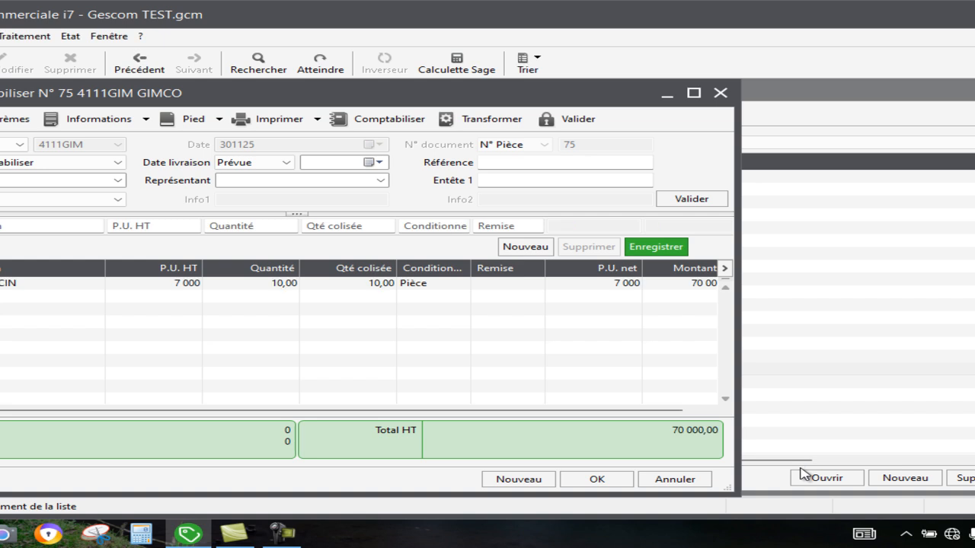
Open a print preview of the invoice using the Facture client.bgc layout
click(295, 122)
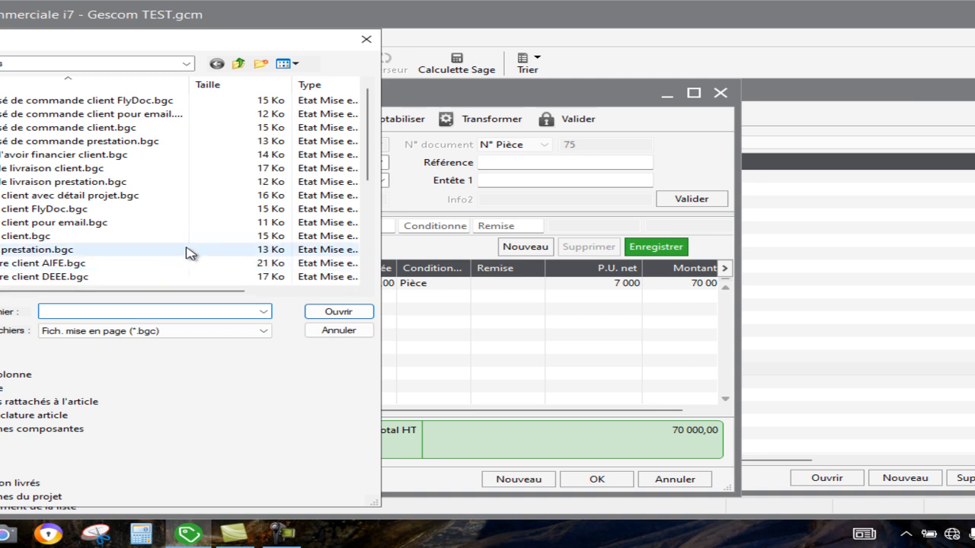
click(368, 280)
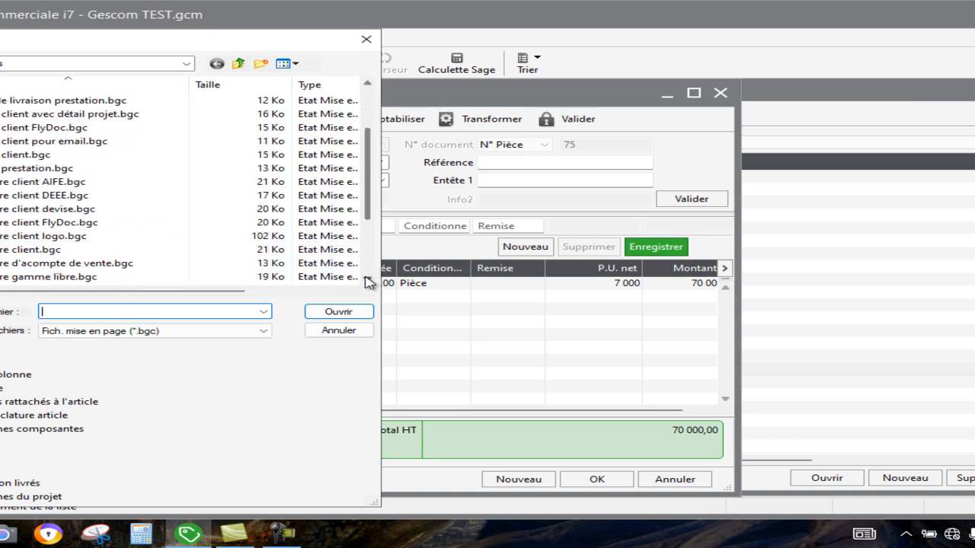
double_click(180, 252)
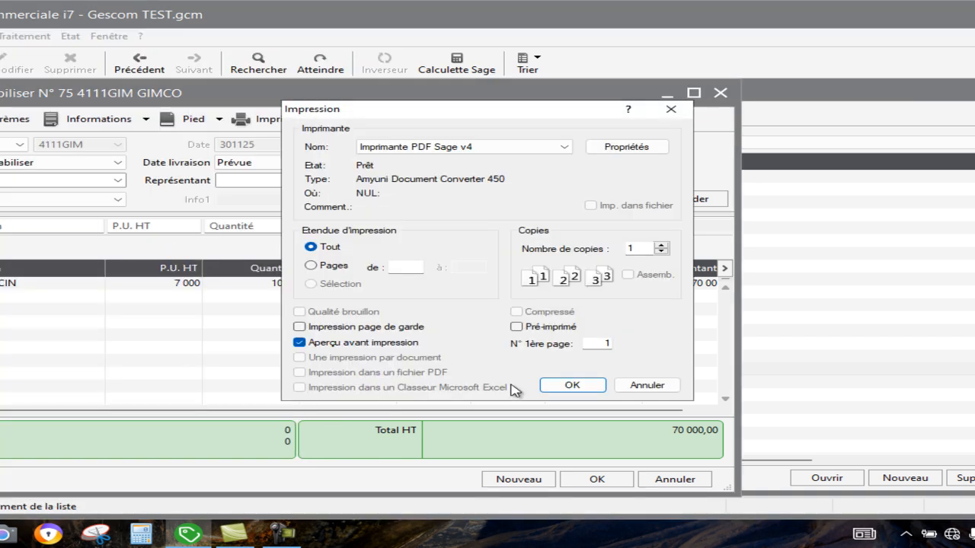
click(573, 385)
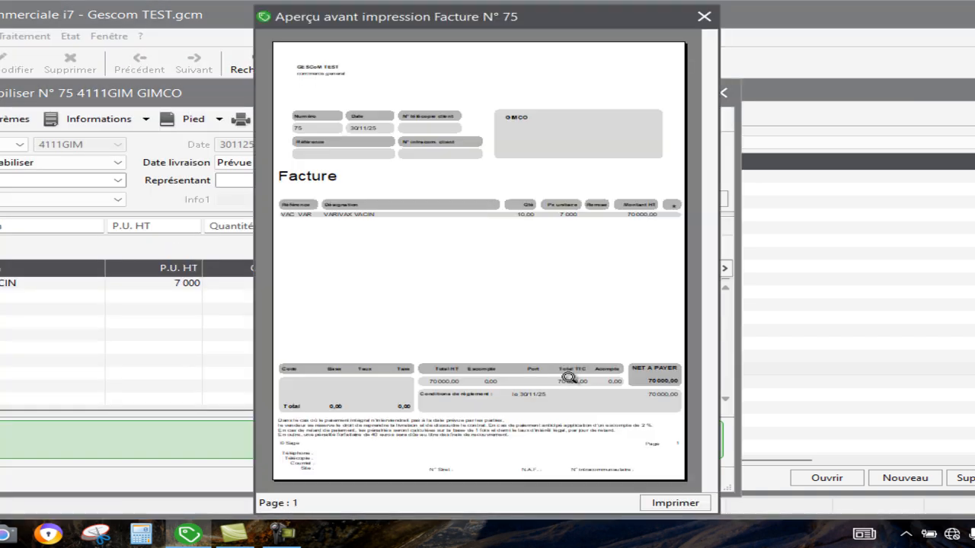
Enlarge the invoice preview and examine its article line and totals for lot information
click(468, 313)
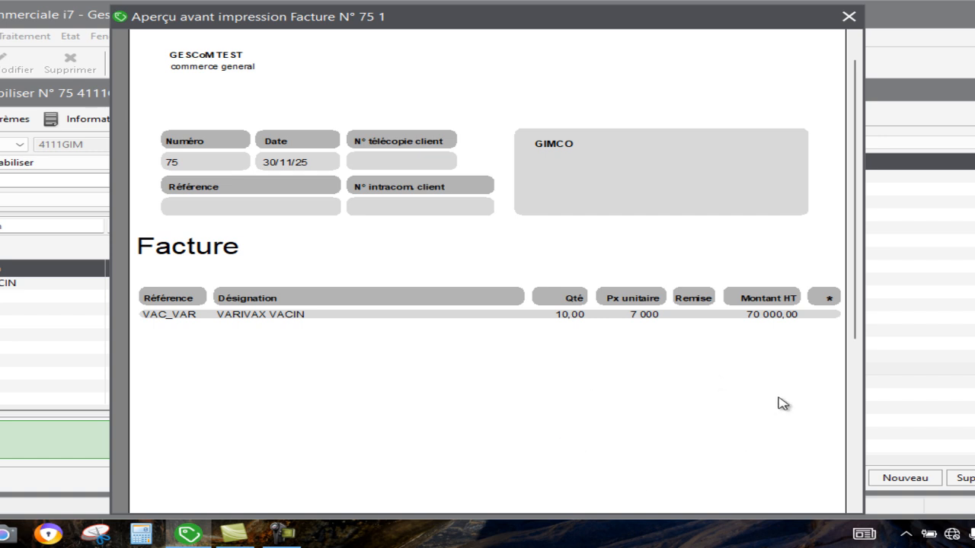
click(855, 504)
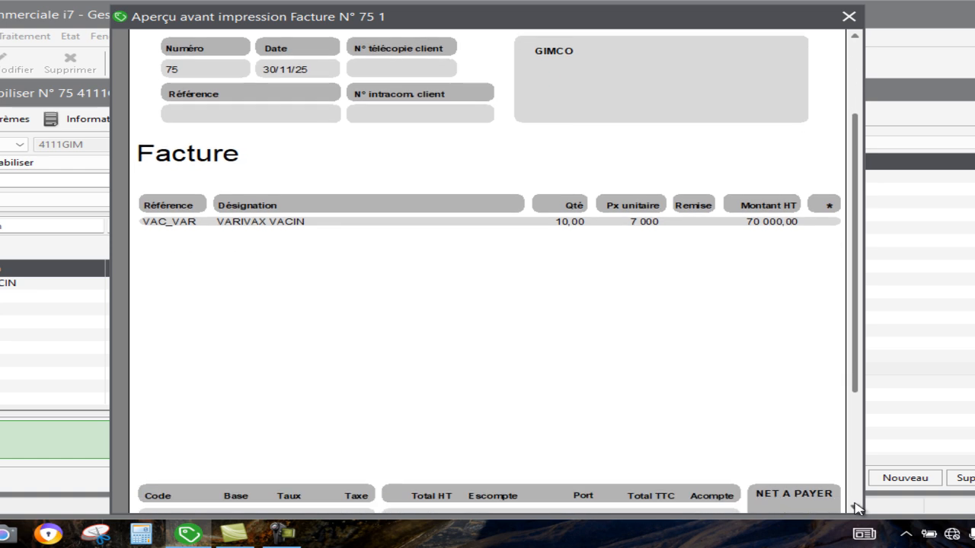
click(854, 507)
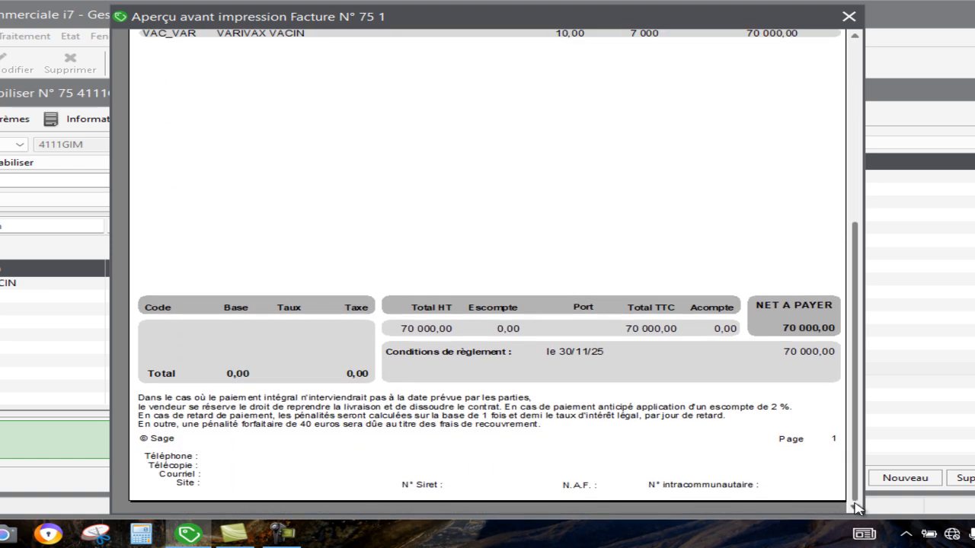
click(855, 46)
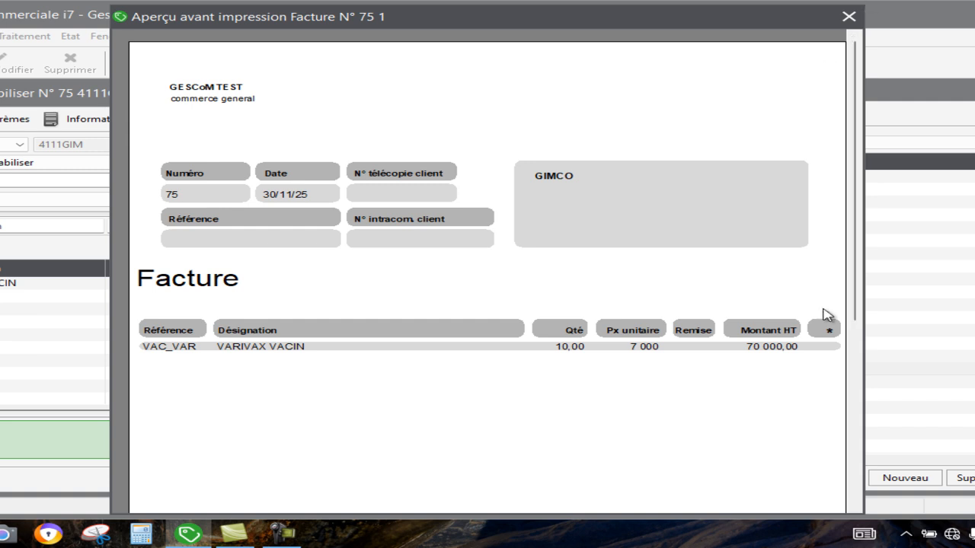
click(283, 532)
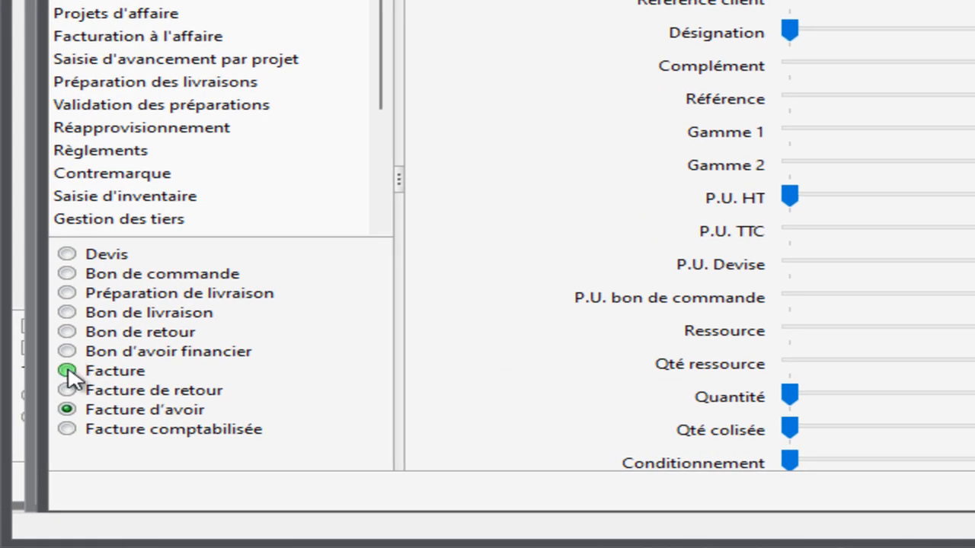
In the sales documents' column settings, choose the Facture type and set the Complément série/lot column to Obligatoire
click(67, 371)
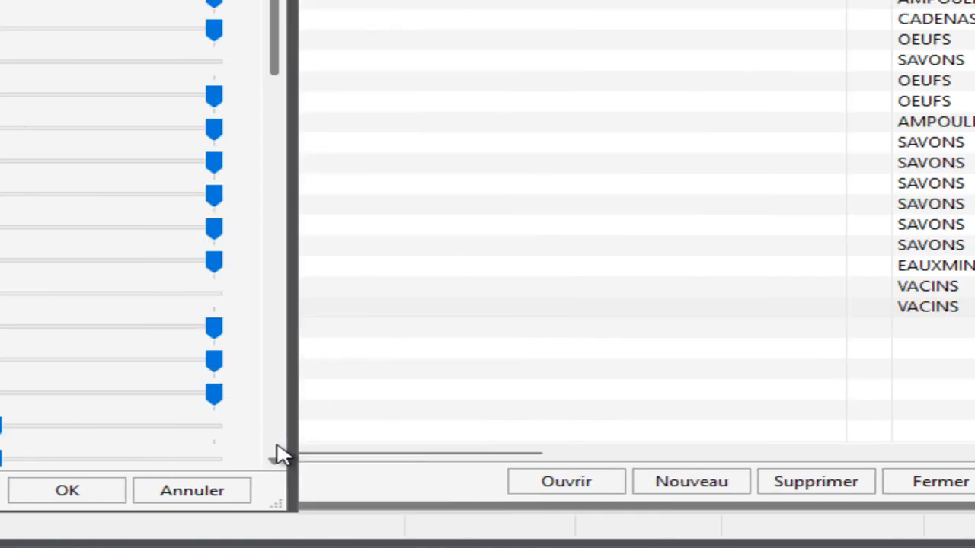
click(188, 446)
click(188, 446)
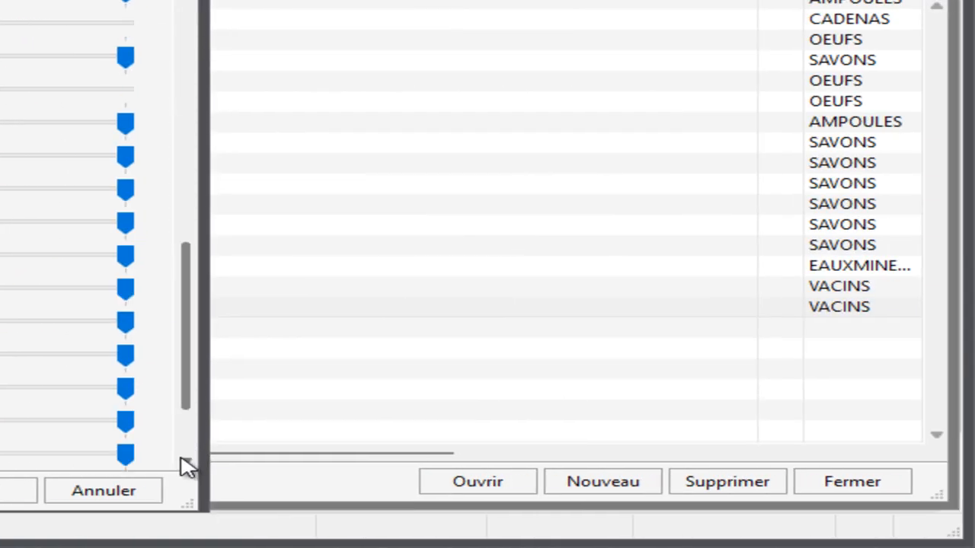
click(182, 460)
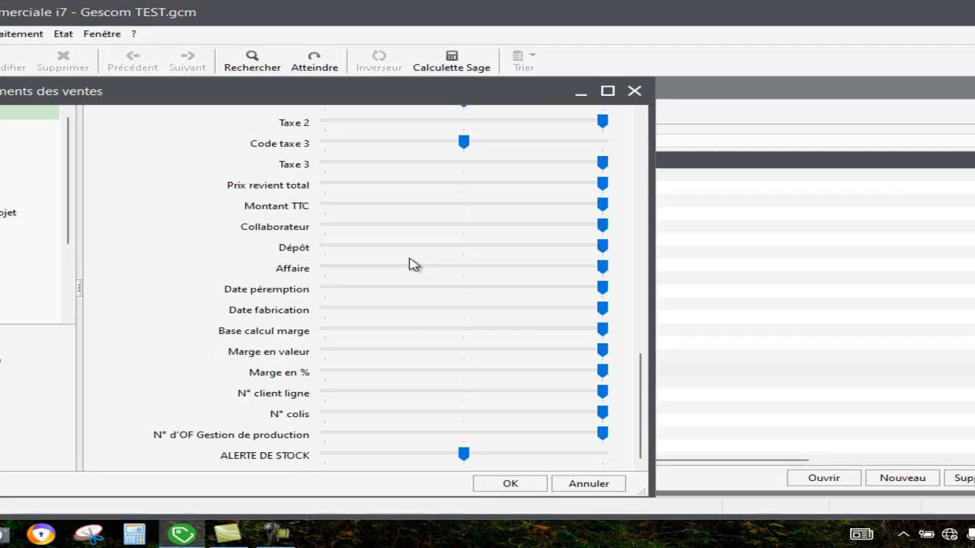
click(644, 116)
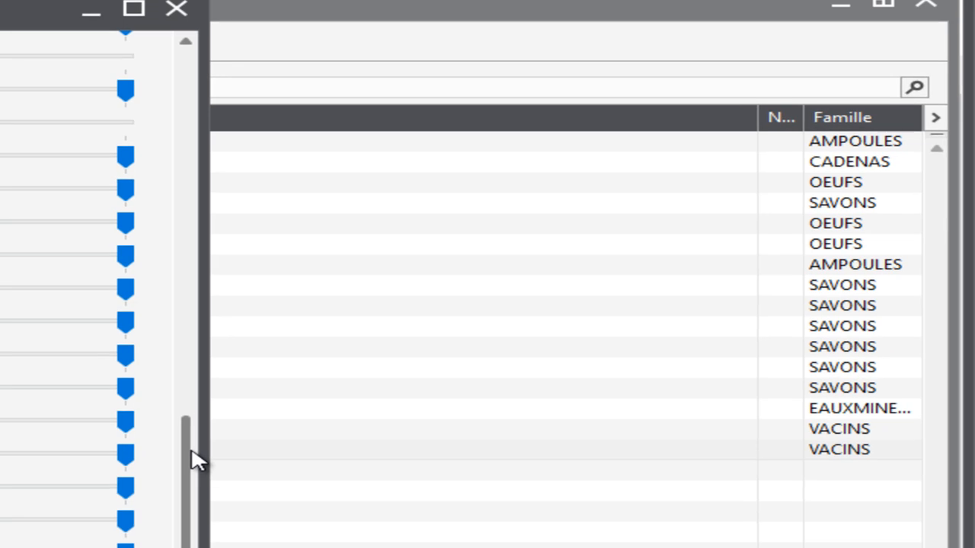
scroll(207, 263, up, 10)
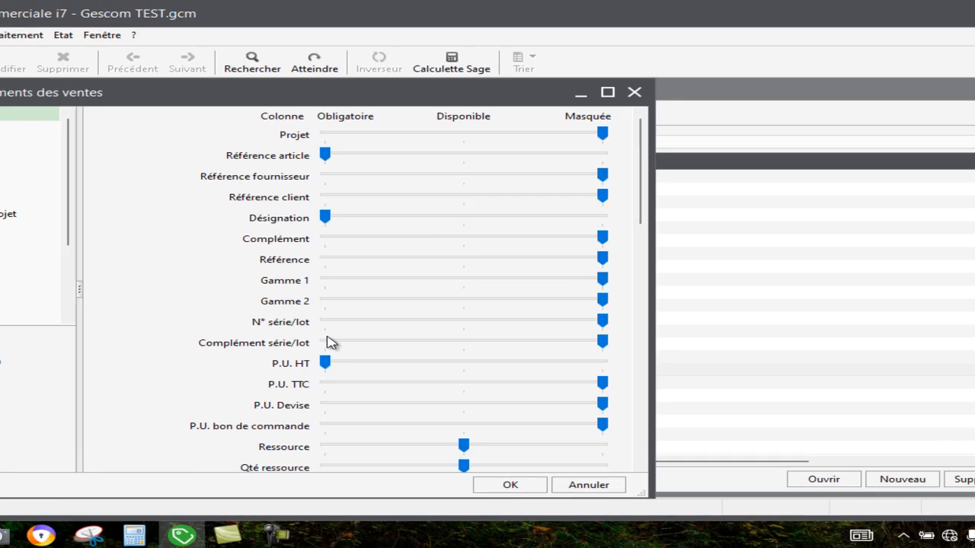
click(336, 342)
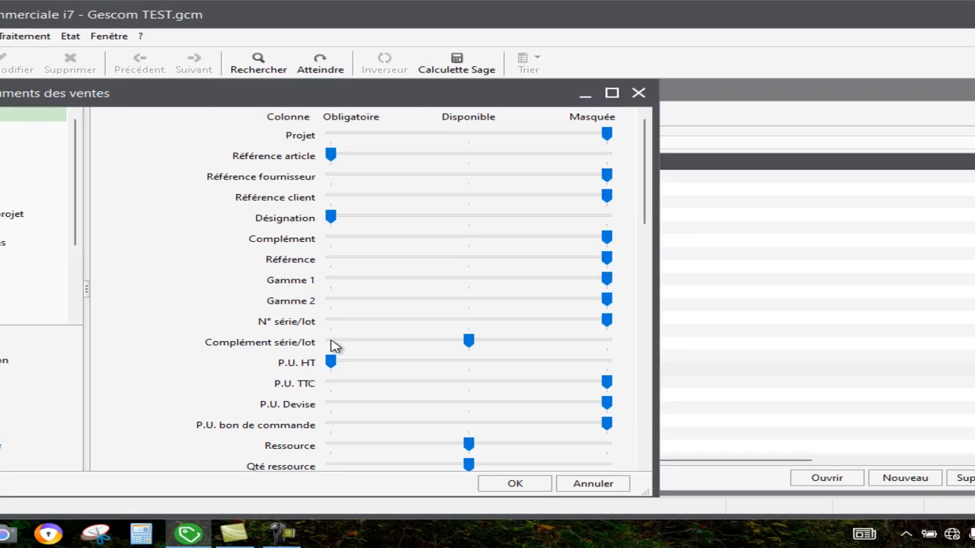
click(333, 343)
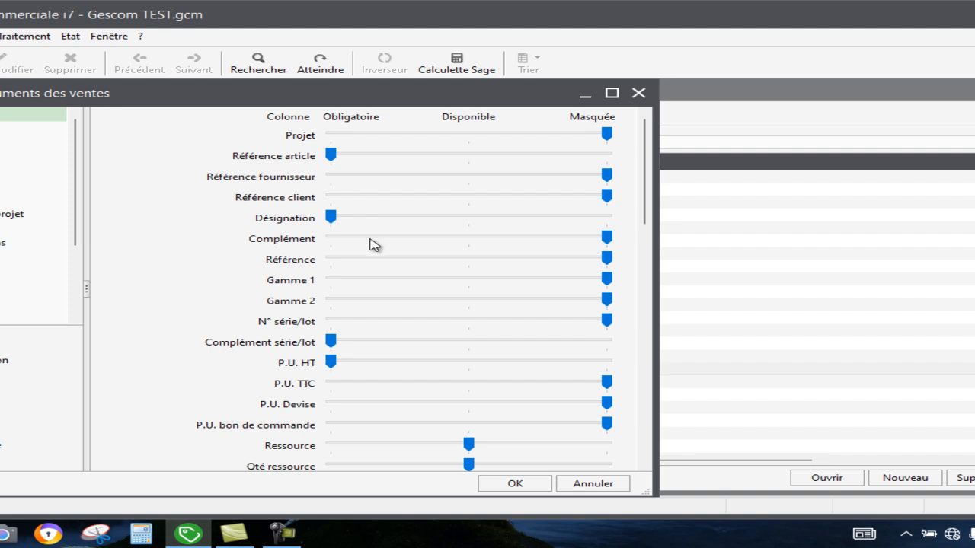
Examine the rest of the Facture column settings, through the lot, quantity, price, tax and expiry date columns to the end of the list
click(645, 466)
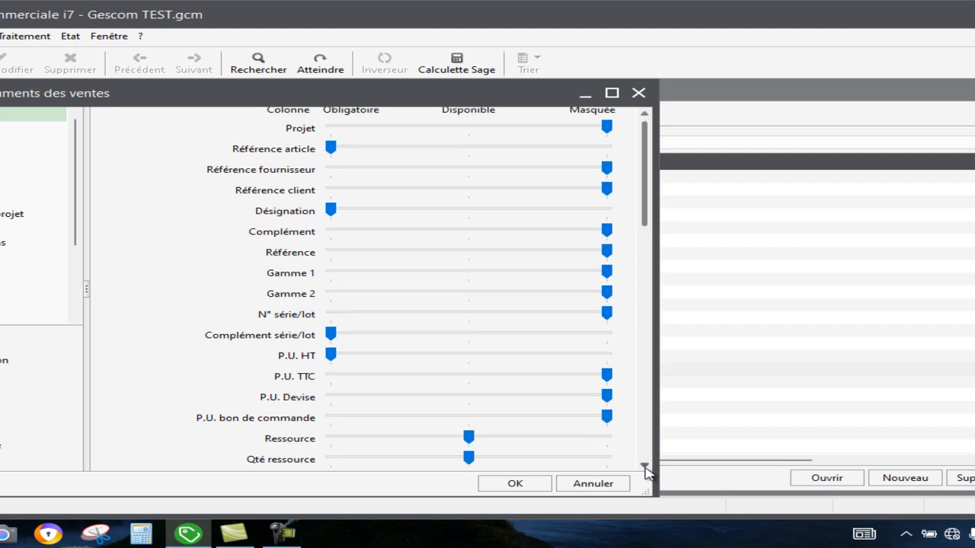
click(645, 466)
click(644, 467)
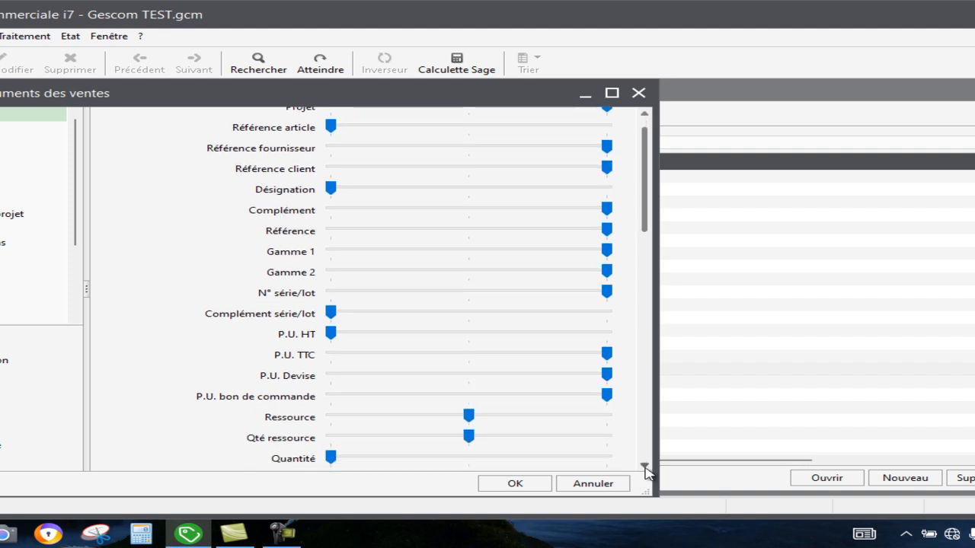
click(644, 467)
click(645, 466)
click(645, 466)
click(645, 466)
click(644, 466)
click(644, 466)
click(644, 466)
click(644, 466)
click(644, 466)
click(645, 466)
click(645, 466)
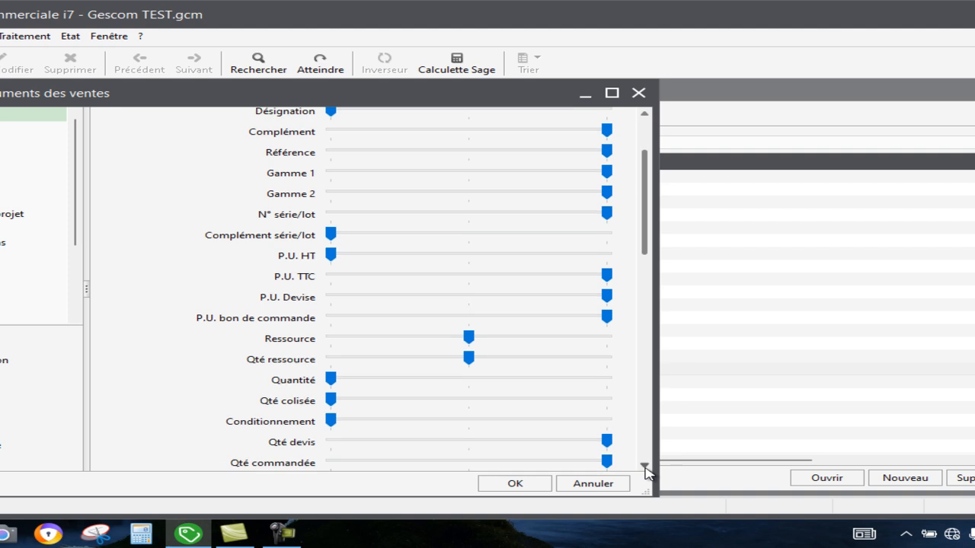
click(644, 466)
click(645, 466)
click(644, 466)
click(644, 466)
click(644, 466)
click(644, 466)
click(645, 466)
click(645, 466)
click(645, 466)
click(645, 467)
click(645, 466)
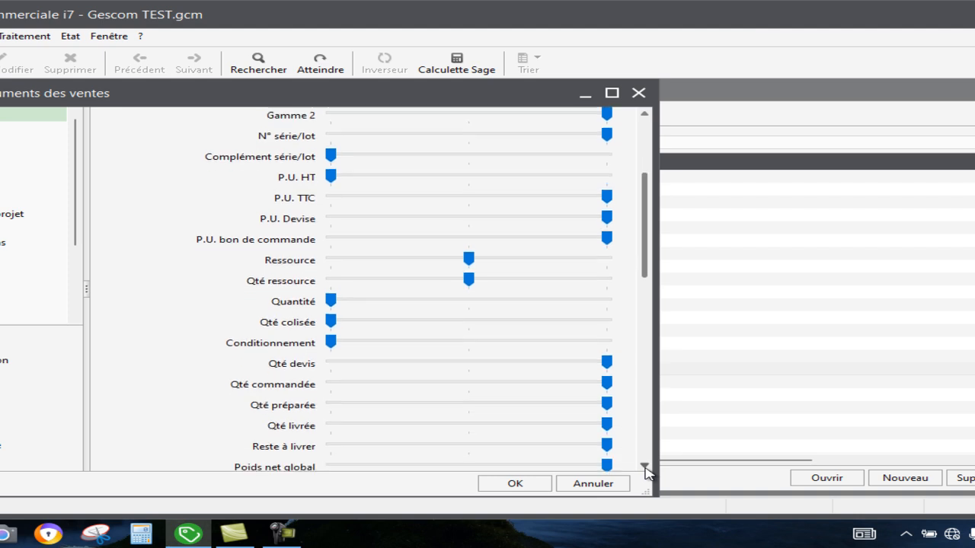
click(644, 466)
click(644, 466)
click(644, 467)
click(645, 466)
click(645, 466)
click(645, 466)
click(645, 466)
click(644, 467)
click(644, 466)
click(644, 466)
click(644, 466)
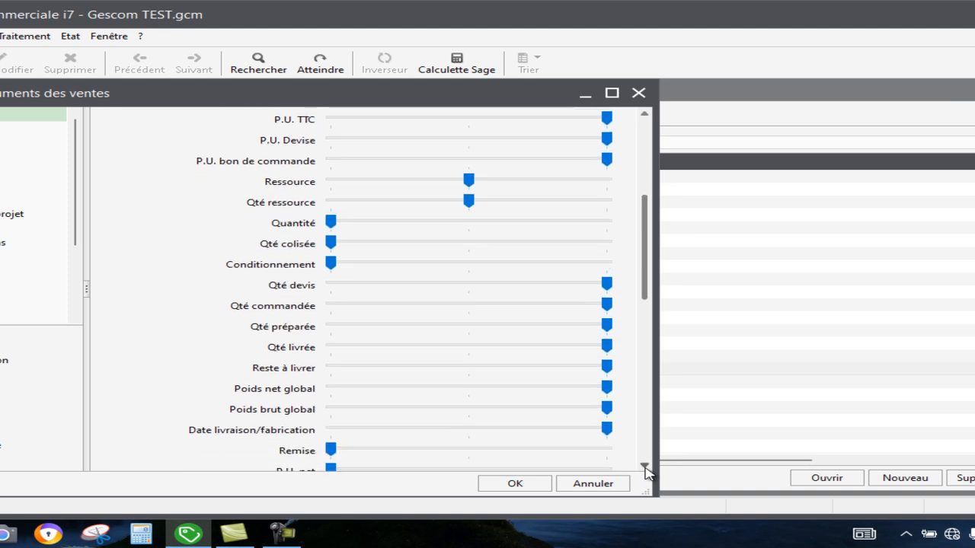
click(644, 466)
click(644, 467)
click(644, 466)
click(645, 466)
click(644, 466)
click(644, 466)
click(645, 466)
click(645, 466)
click(645, 466)
click(644, 467)
click(645, 466)
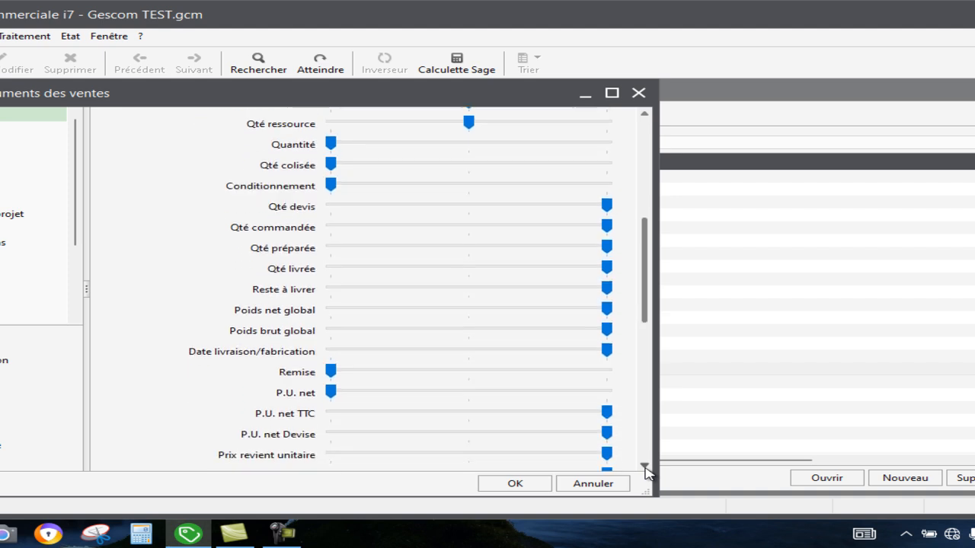
click(644, 467)
click(644, 466)
click(644, 466)
click(645, 466)
click(644, 466)
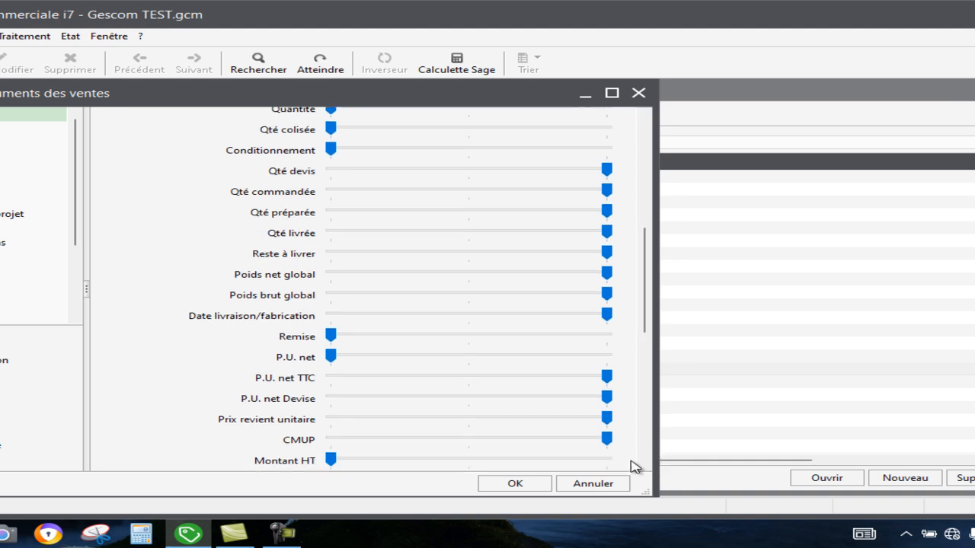
click(644, 467)
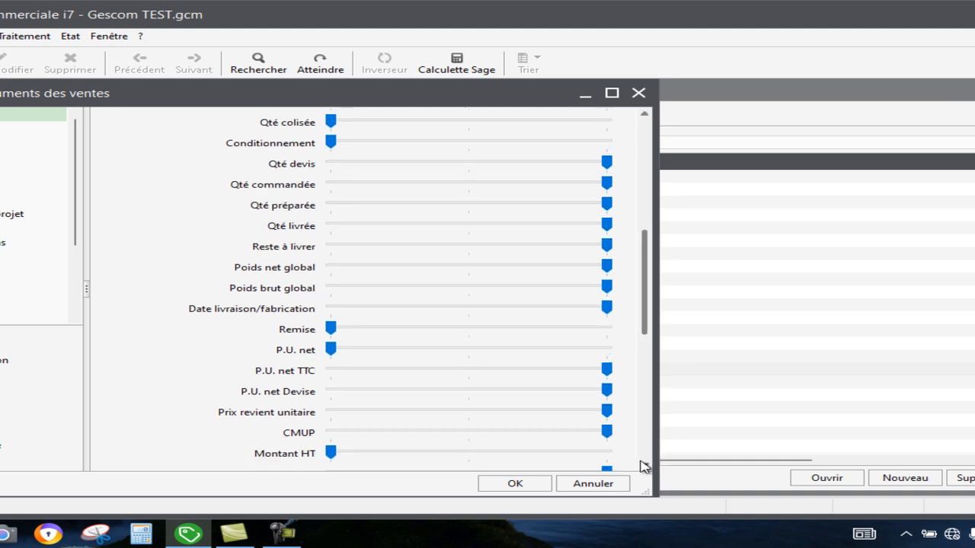
click(644, 466)
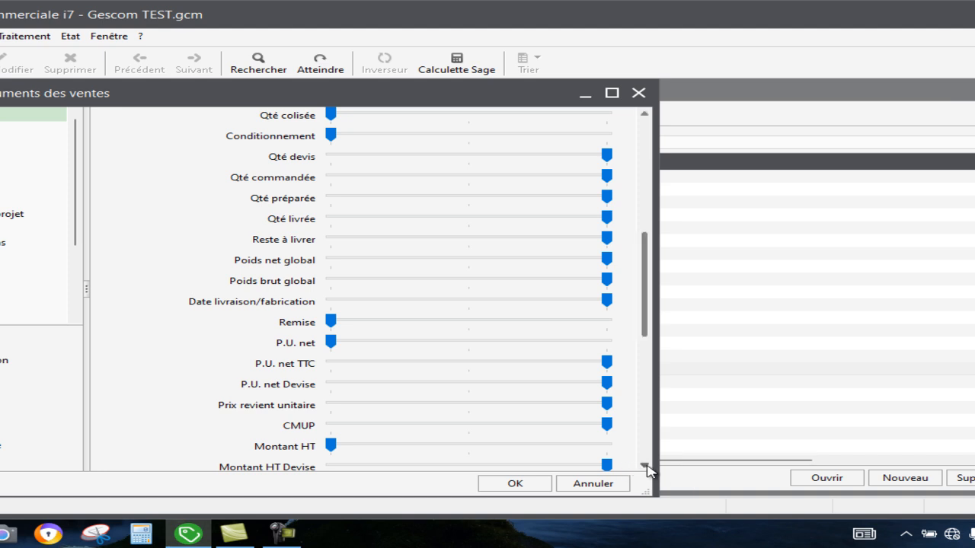
click(646, 466)
click(646, 466)
click(646, 465)
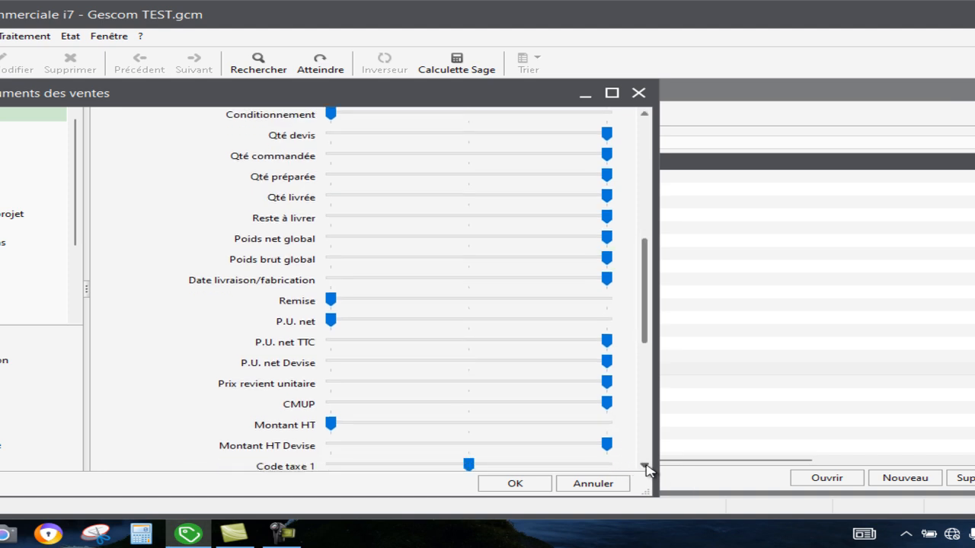
click(646, 465)
click(646, 466)
click(646, 465)
click(646, 466)
click(646, 465)
click(646, 466)
click(646, 465)
click(646, 465)
click(646, 465)
click(646, 465)
click(646, 465)
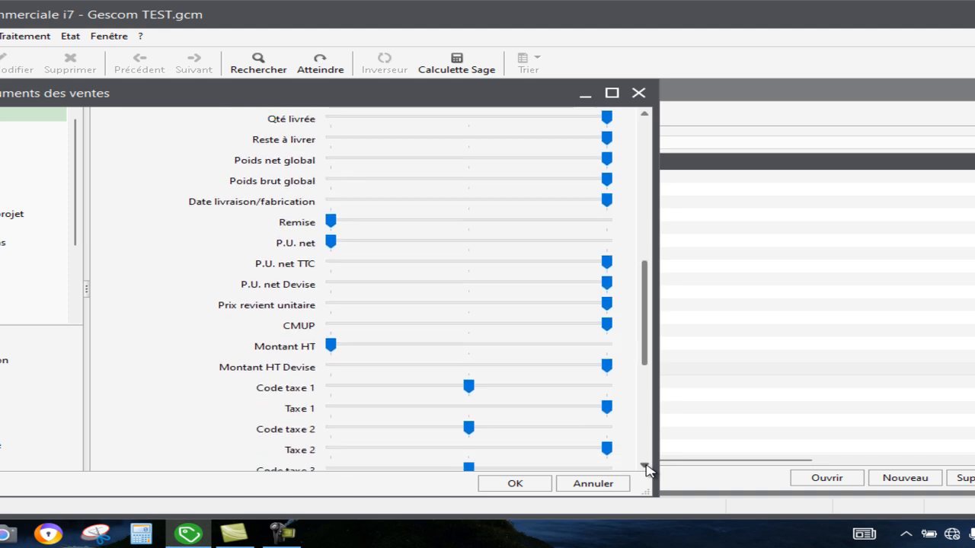
click(646, 465)
click(645, 465)
click(646, 466)
click(646, 465)
click(646, 466)
click(646, 465)
click(646, 465)
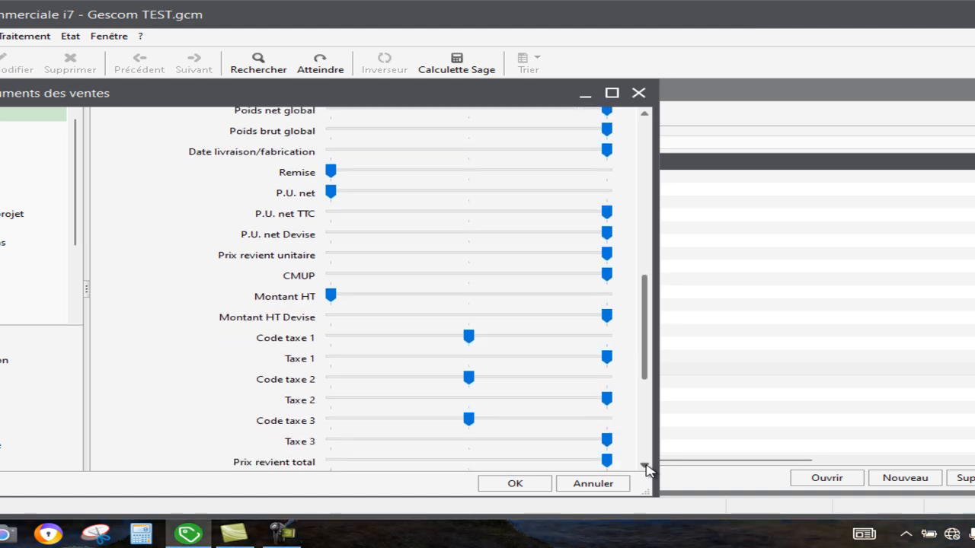
click(646, 466)
click(646, 465)
click(646, 466)
click(646, 465)
click(646, 465)
click(646, 465)
click(646, 465)
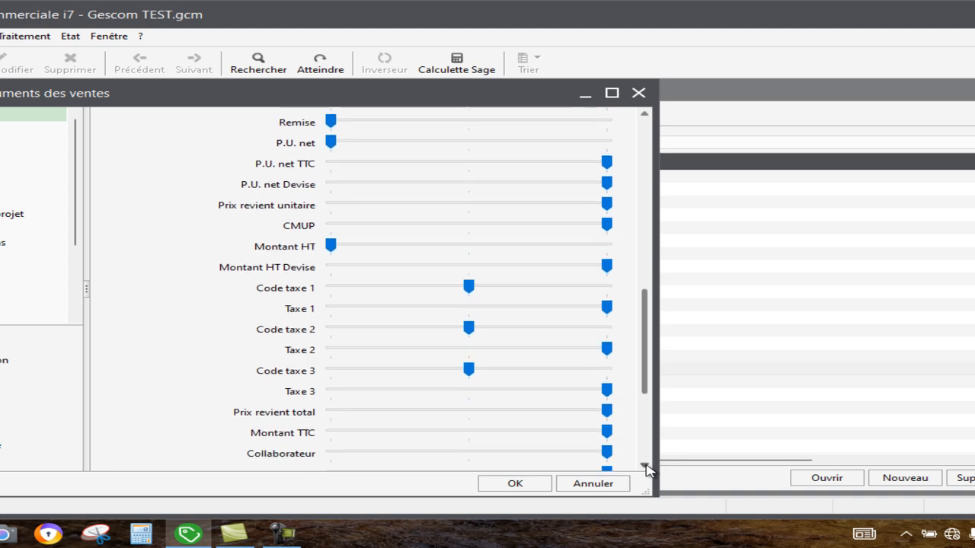
click(646, 466)
click(646, 465)
click(645, 466)
click(646, 465)
click(645, 466)
click(646, 465)
click(646, 465)
click(646, 465)
click(646, 465)
click(646, 466)
click(645, 466)
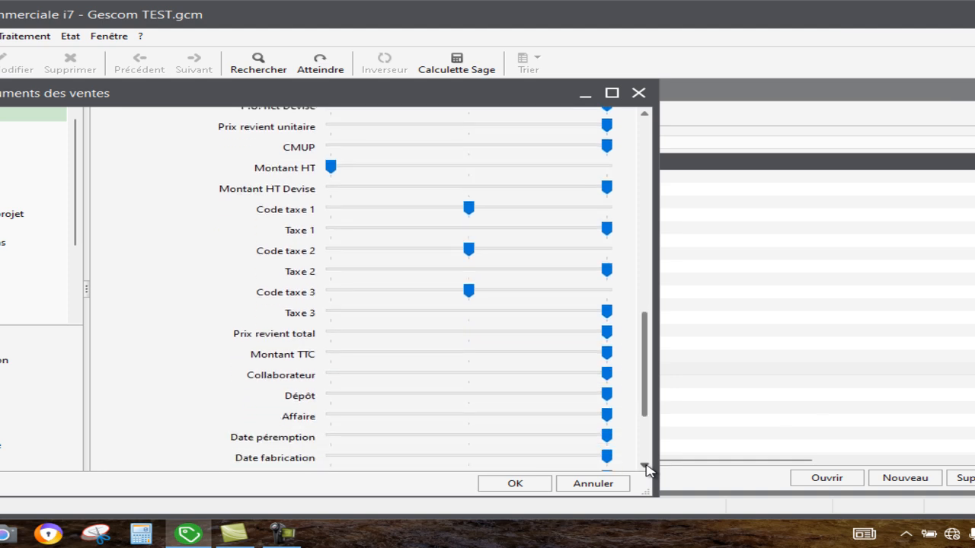
click(646, 465)
click(646, 465)
click(646, 465)
click(645, 465)
click(646, 465)
click(646, 466)
click(646, 466)
click(646, 466)
click(646, 465)
click(646, 466)
click(646, 465)
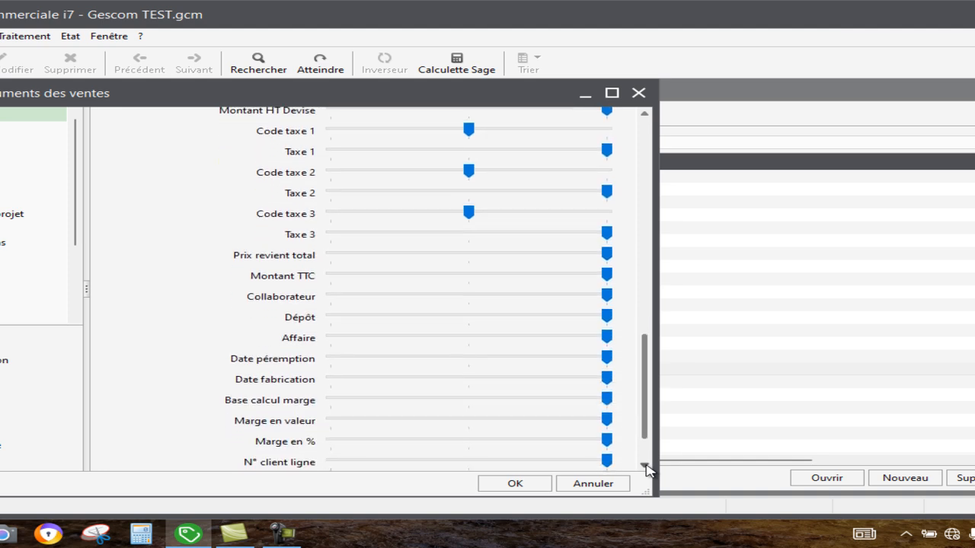
click(646, 465)
click(645, 465)
click(645, 465)
click(646, 465)
click(646, 466)
click(646, 466)
click(646, 466)
click(646, 465)
click(646, 465)
click(646, 465)
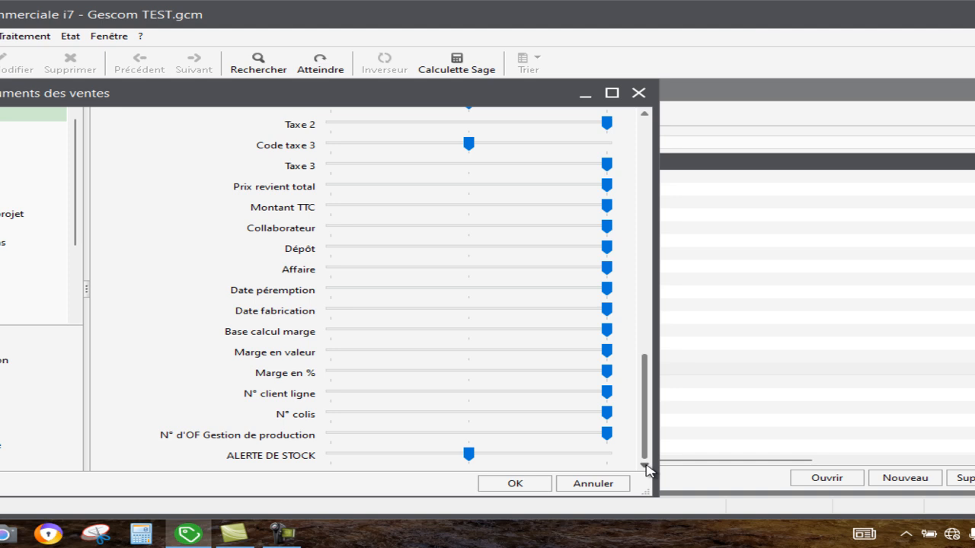
Save the column settings, close the settings window and create a new sales document of type Facture
click(504, 485)
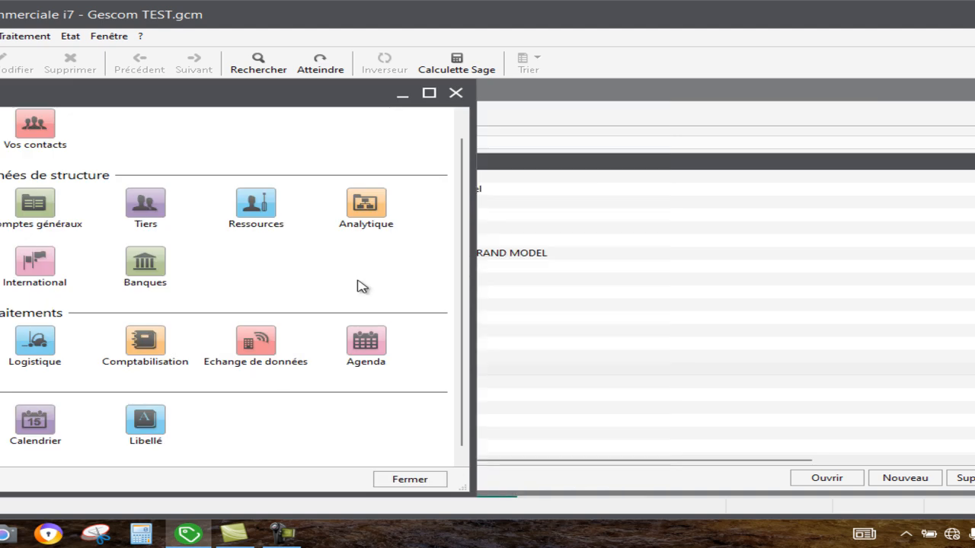
click(457, 92)
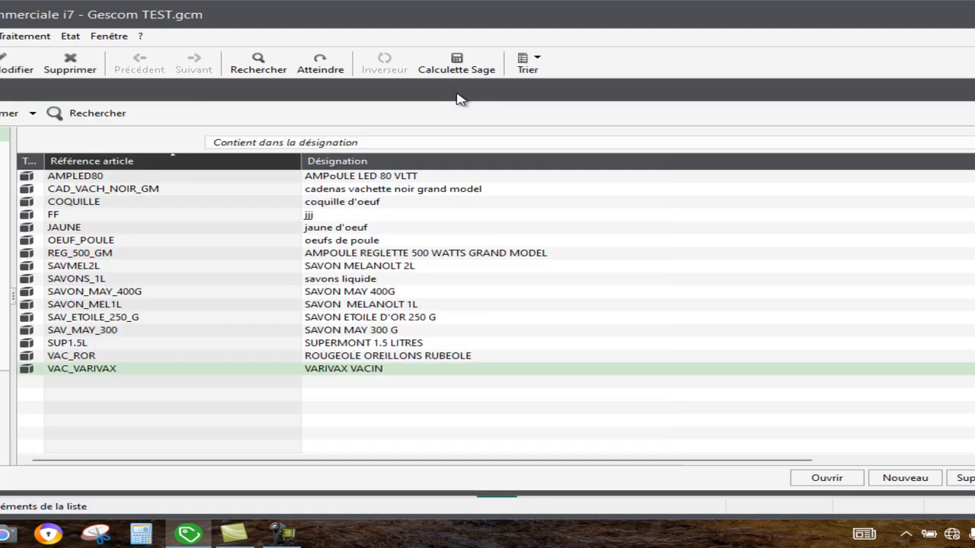
click(9, 36)
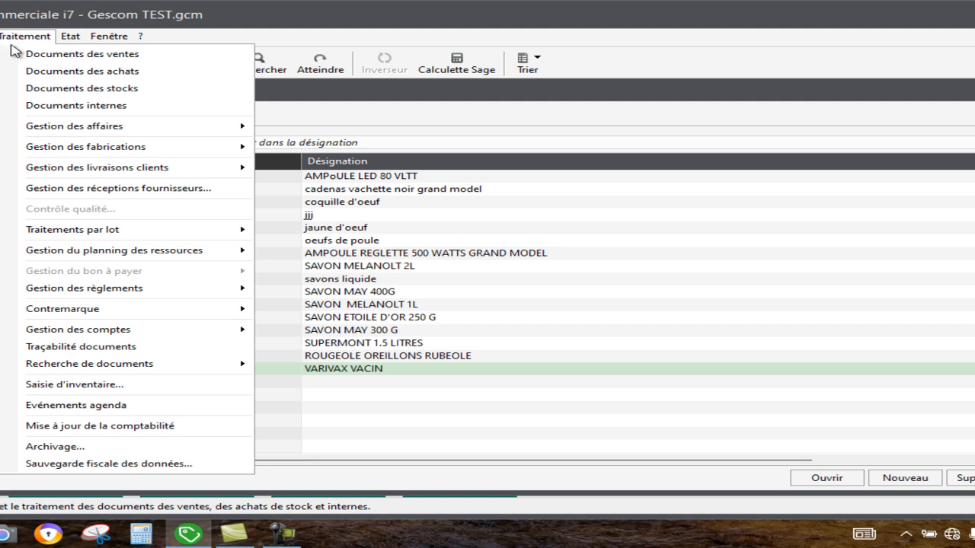
click(49, 59)
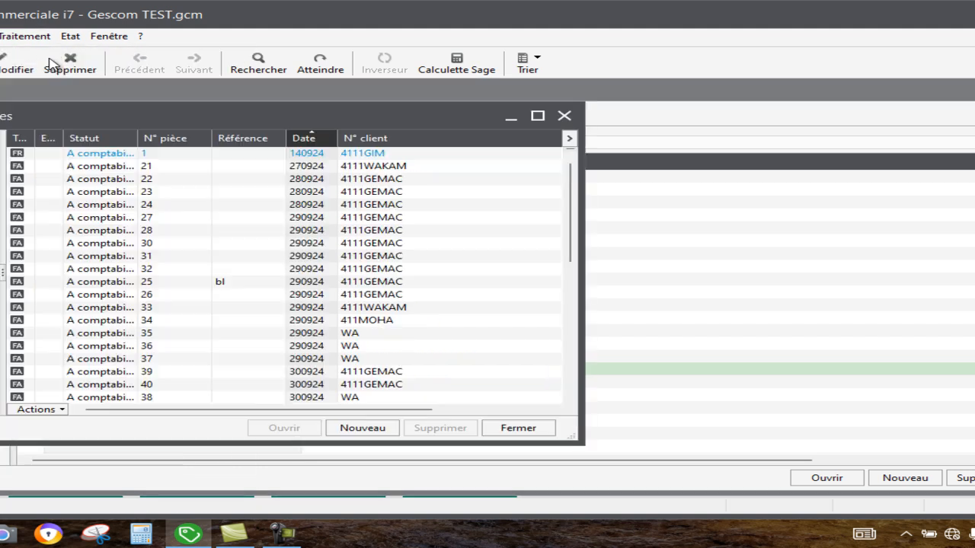
click(370, 430)
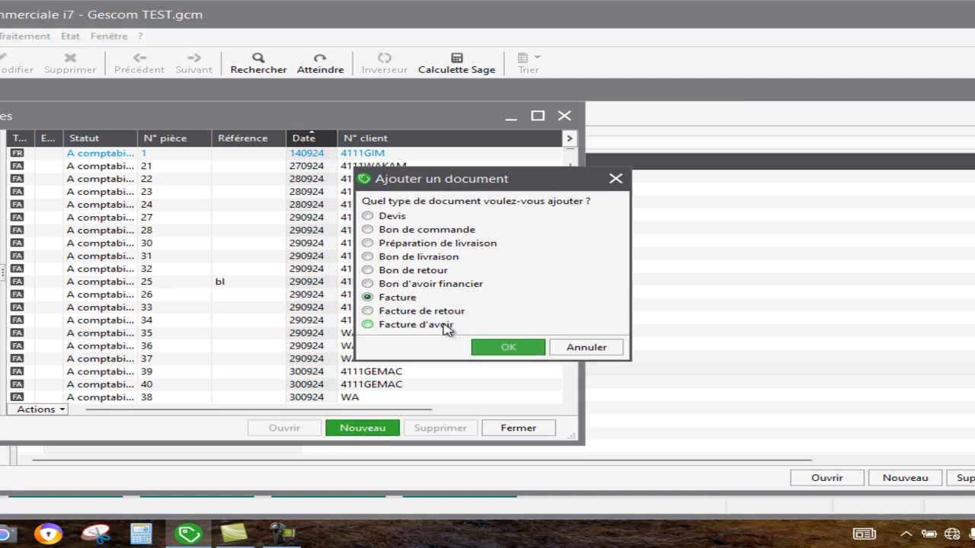
click(487, 342)
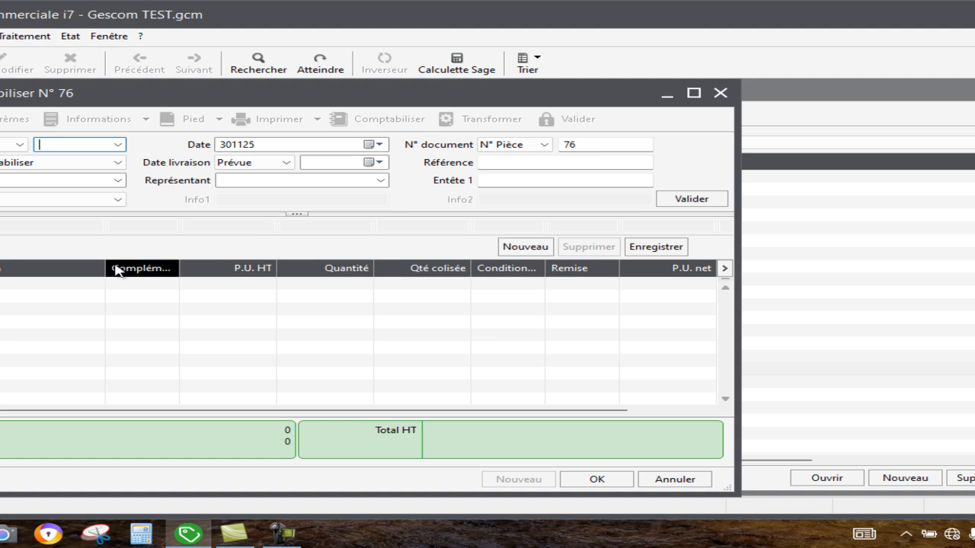
Assign GIMCO as the customer of the new invoice and choose its articles from the full article list
click(122, 145)
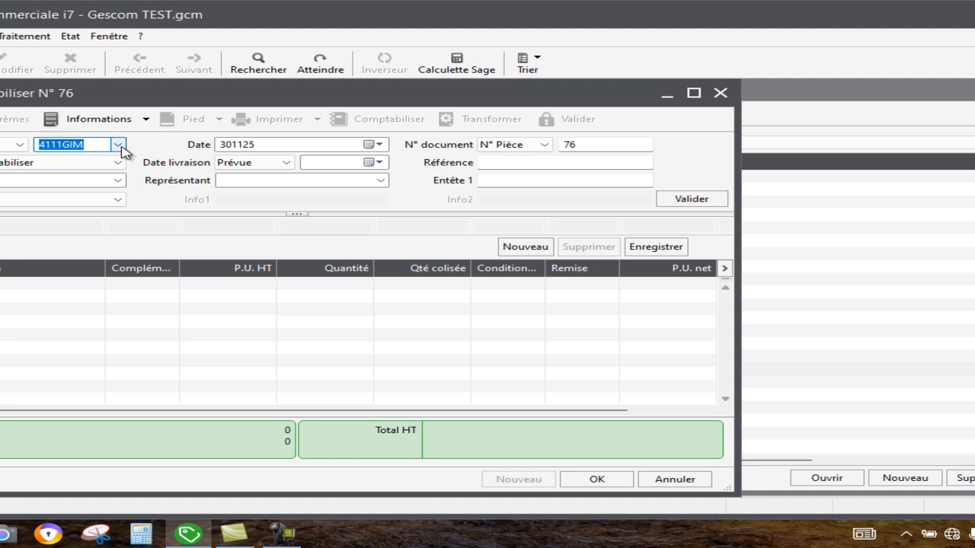
key(Tab)
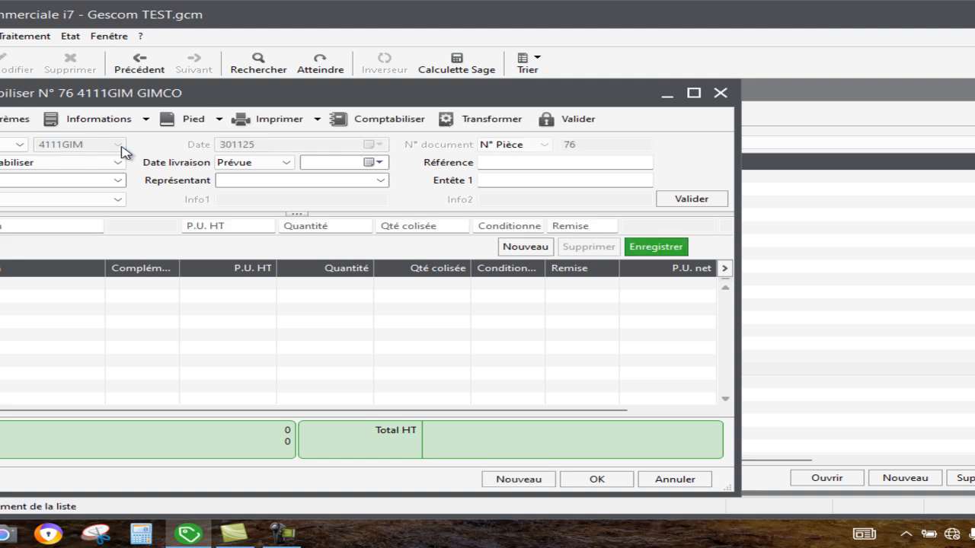
click(123, 149)
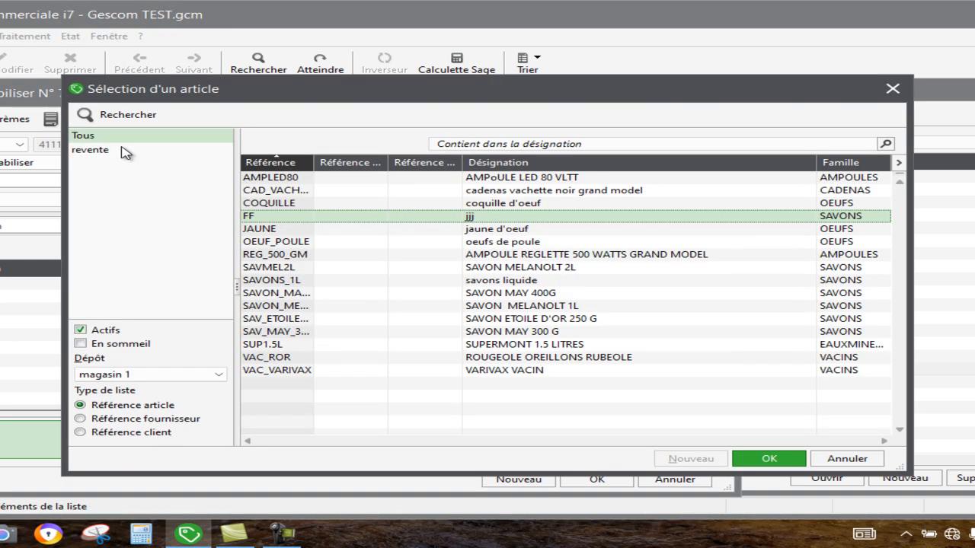
key(Escape)
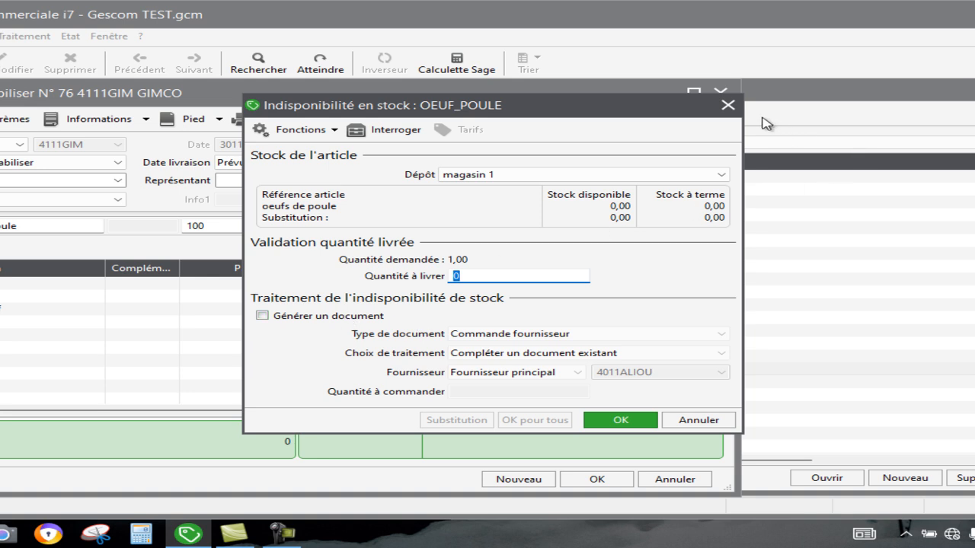
Dismiss the stock shortage, reorder and price currency alerts for the inserted articles, including OEUF_POULE, SAVON_MEL1L and SUP1.5L
click(739, 108)
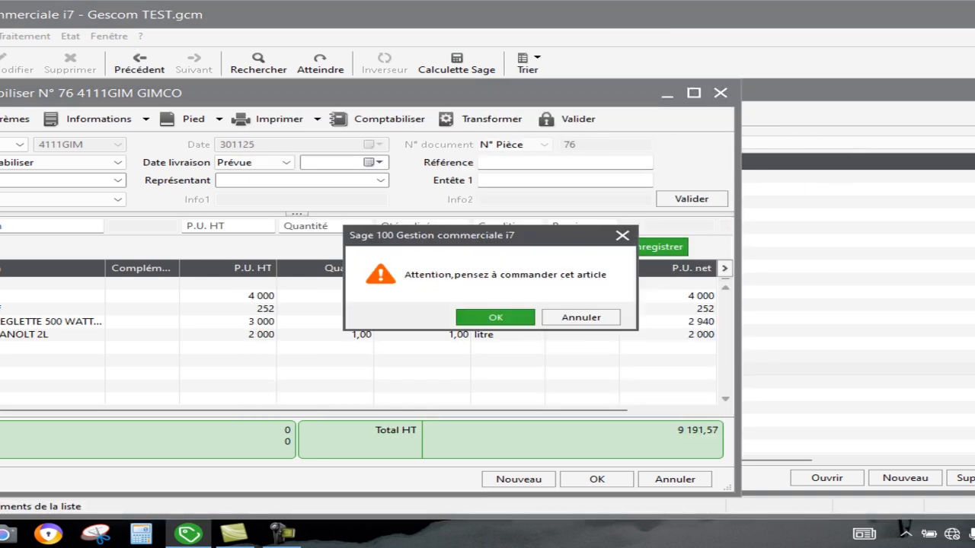
click(581, 318)
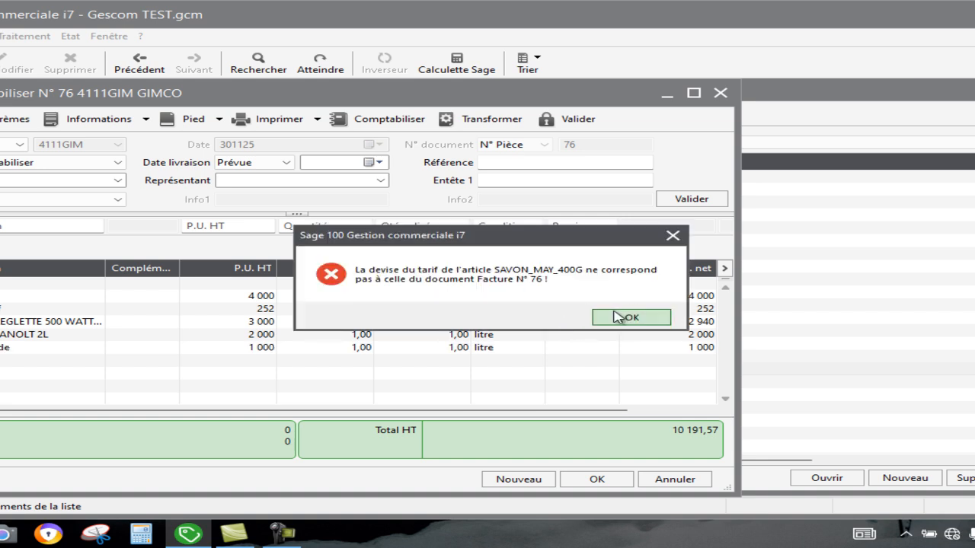
click(618, 317)
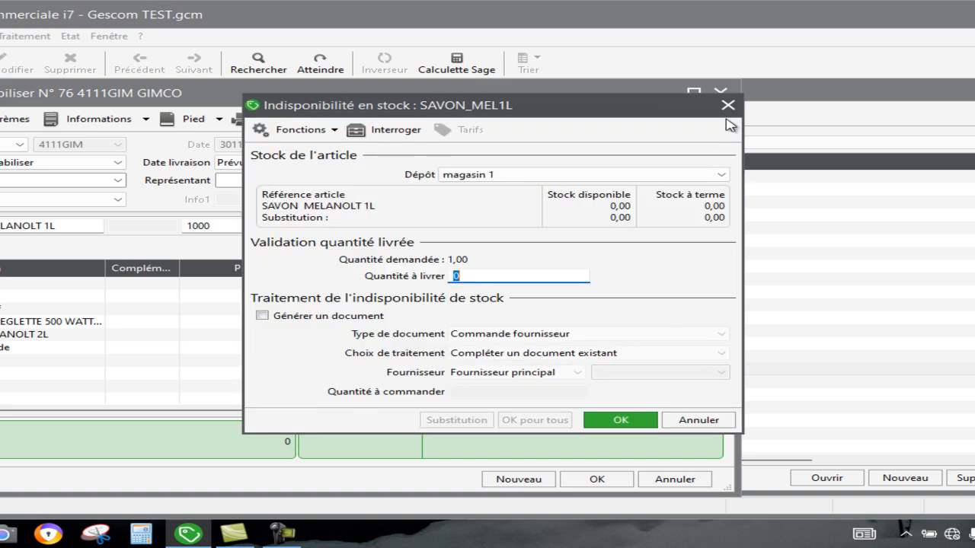
click(621, 420)
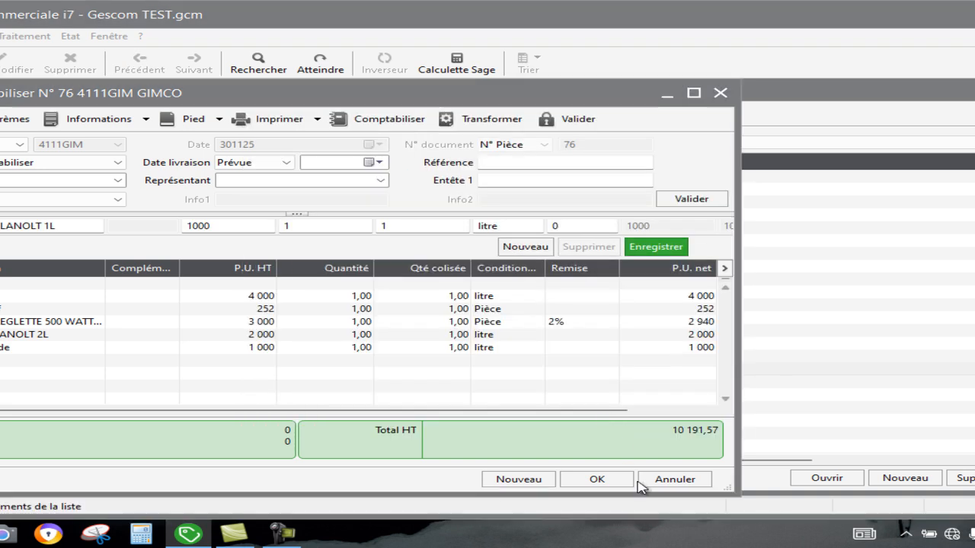
click(612, 318)
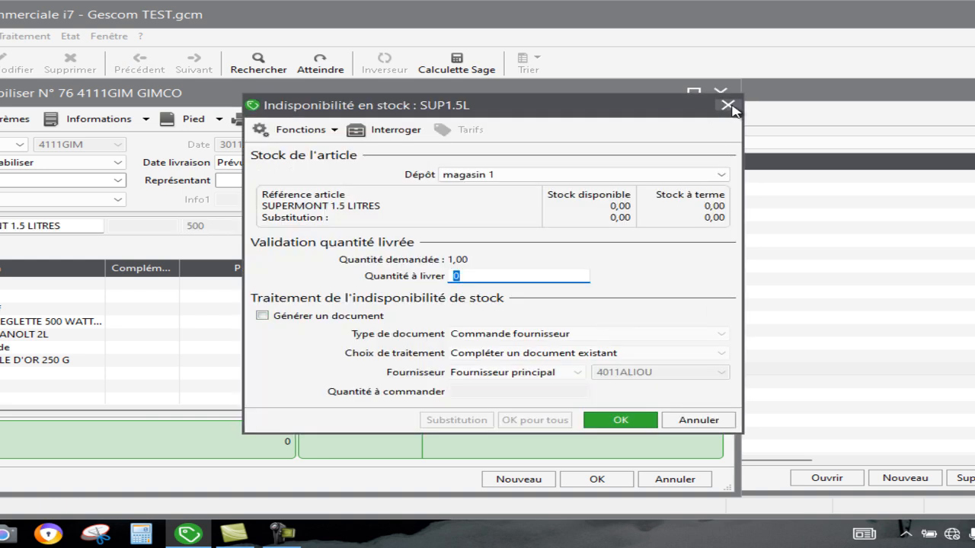
click(728, 106)
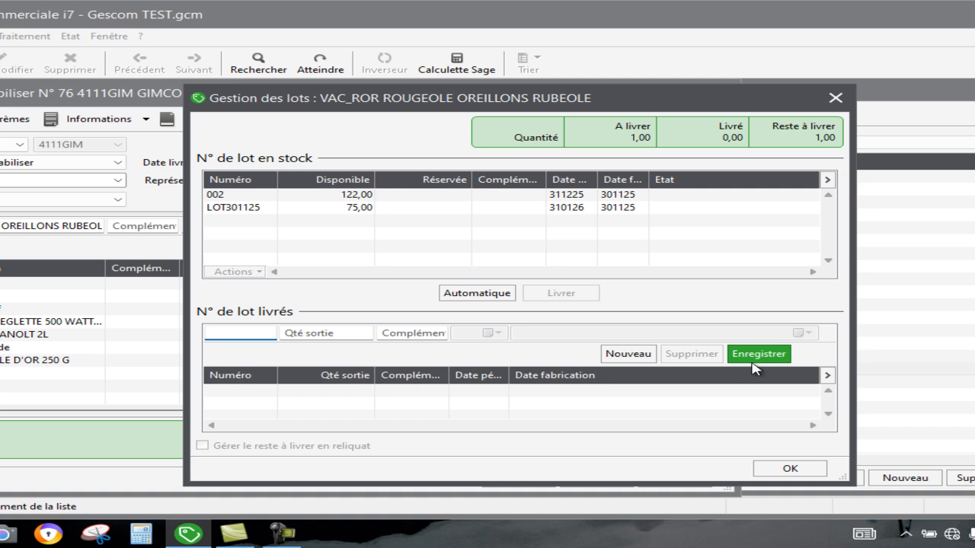
Leave VAC_ROR and VAC_VARIVAX without an assigned lot and accept the missing lot warnings
click(789, 468)
click(460, 309)
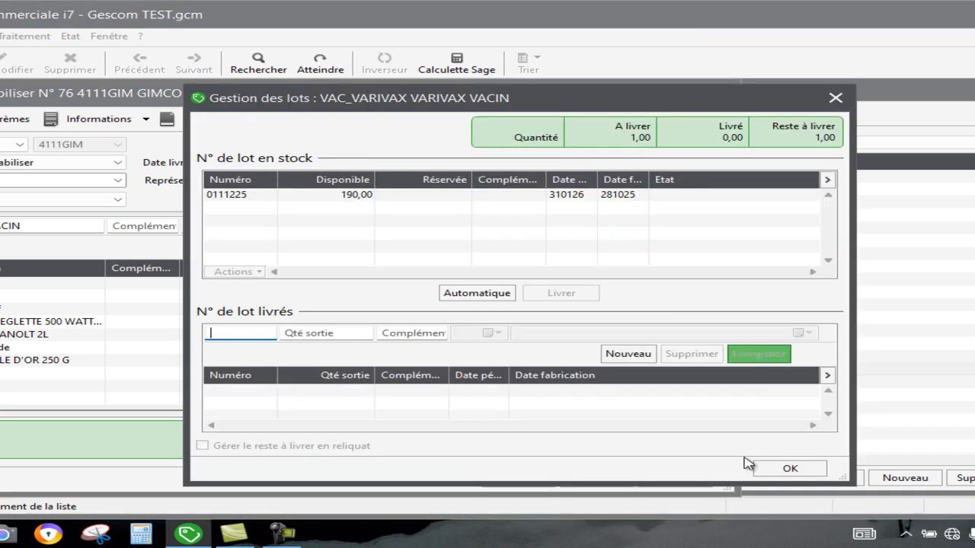
click(793, 470)
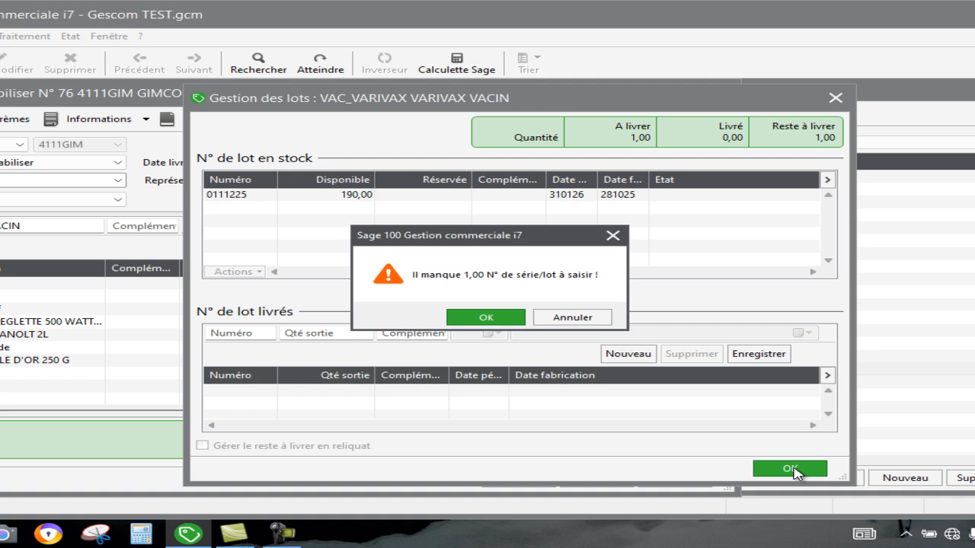
click(482, 317)
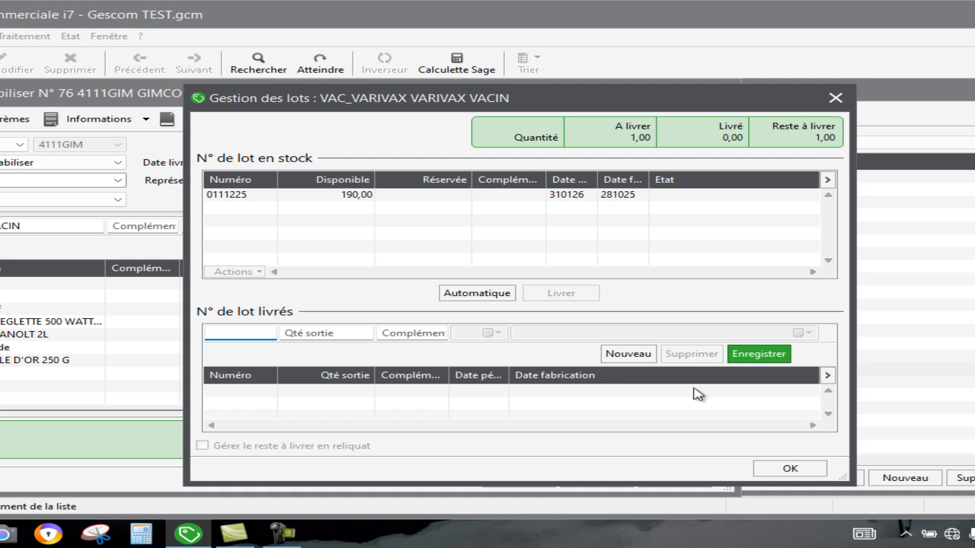
click(787, 466)
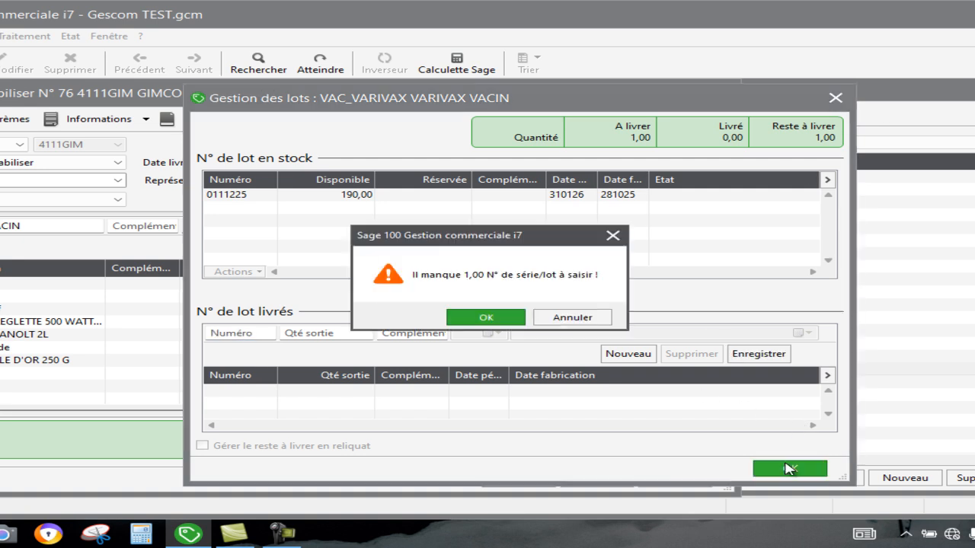
click(488, 317)
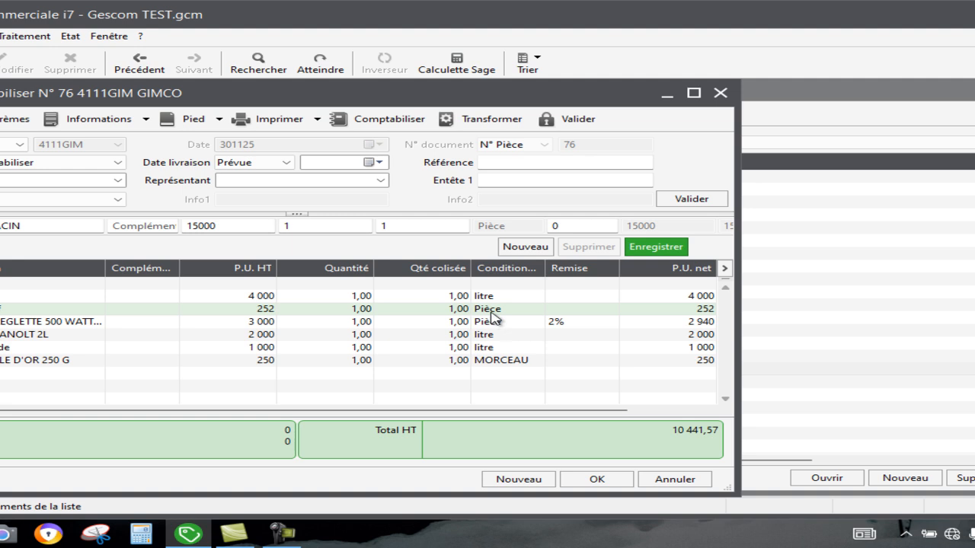
Close invoice 76 and create a new sales document of type Facture for customer GIMCO
click(723, 93)
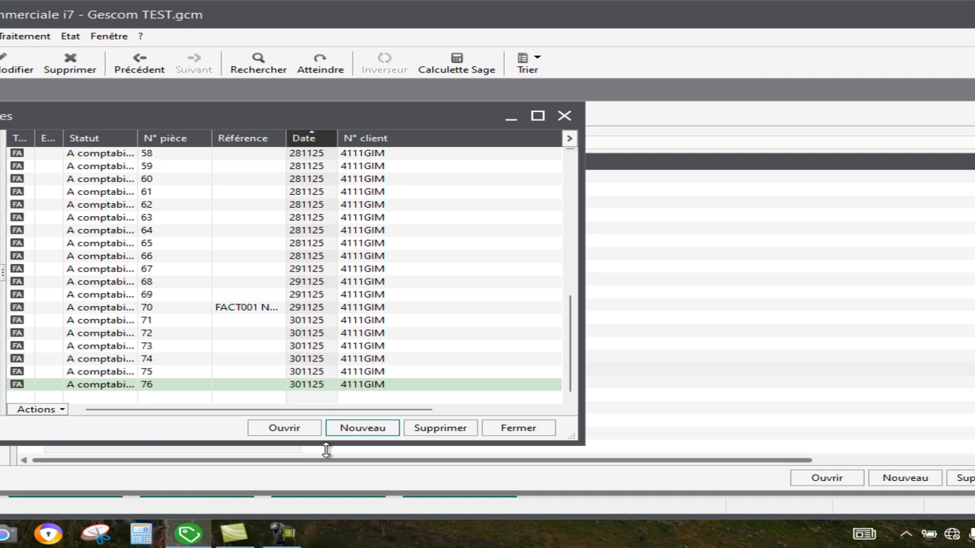
click(364, 430)
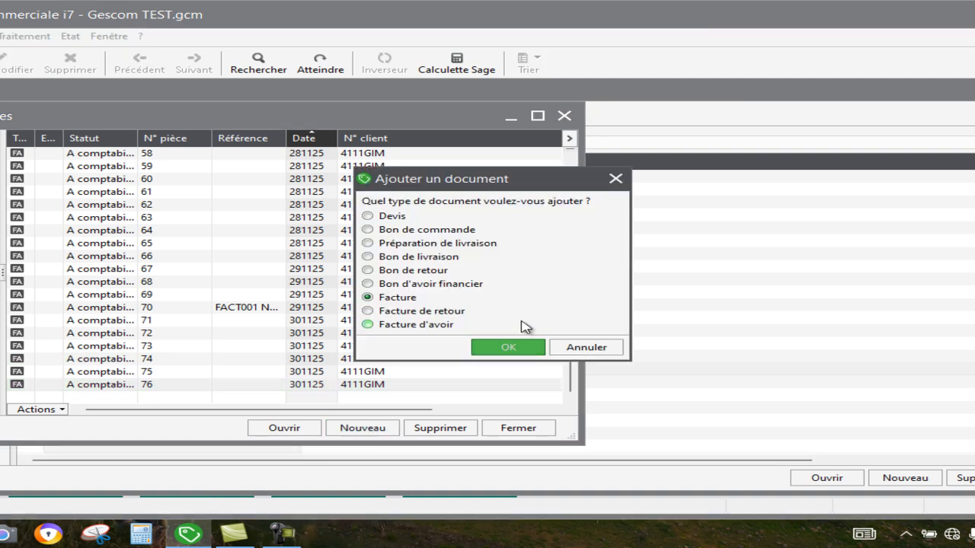
click(508, 346)
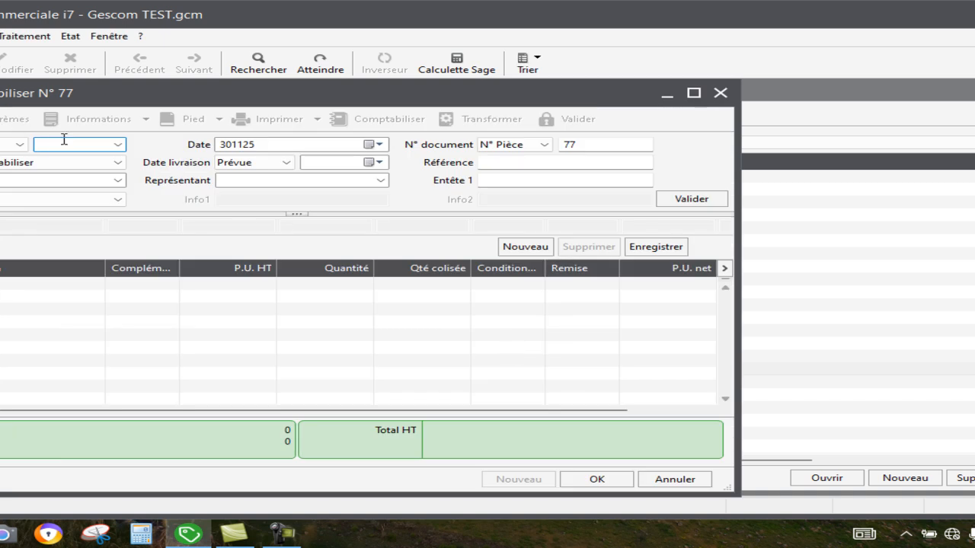
click(109, 146)
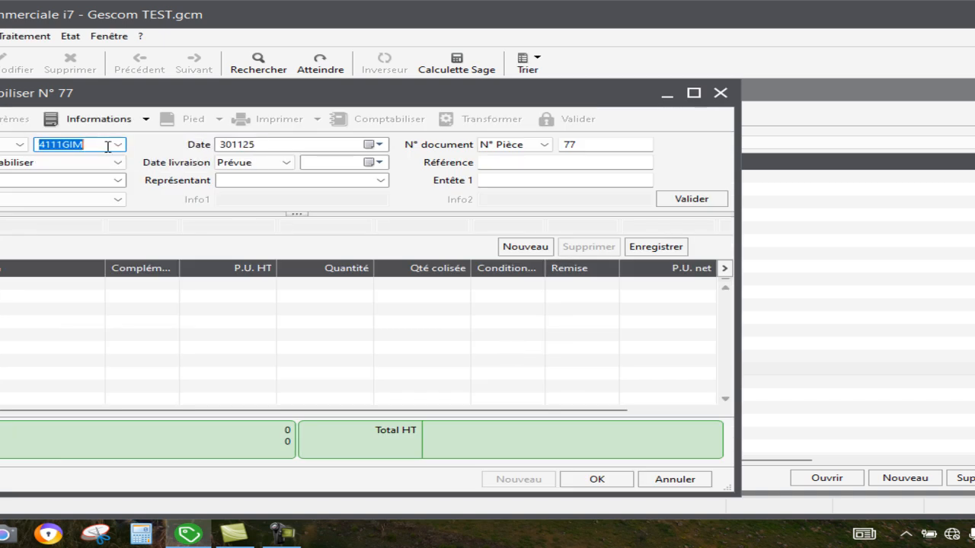
key(Tab)
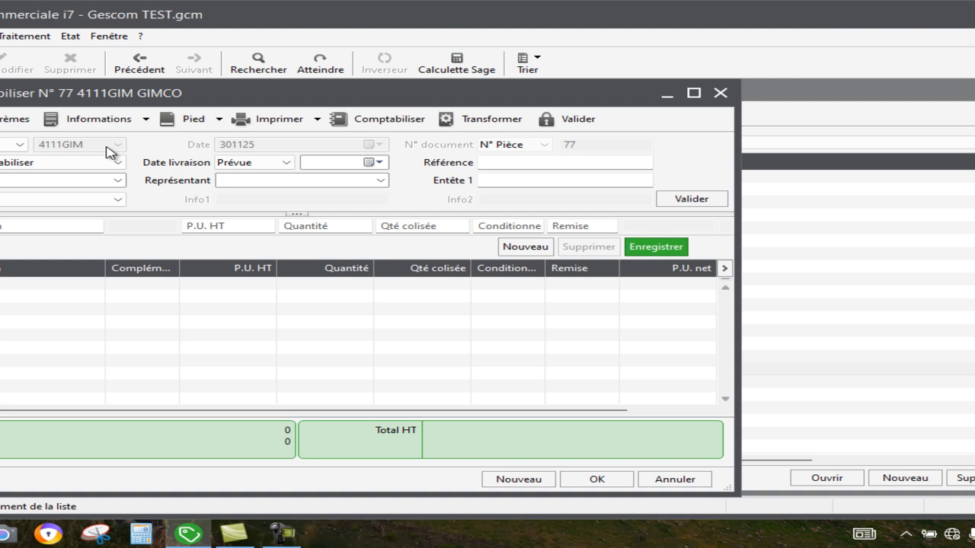
Try to insert the VAC_VARIVAX article into the new invoice without assigning a lot
key(Return)
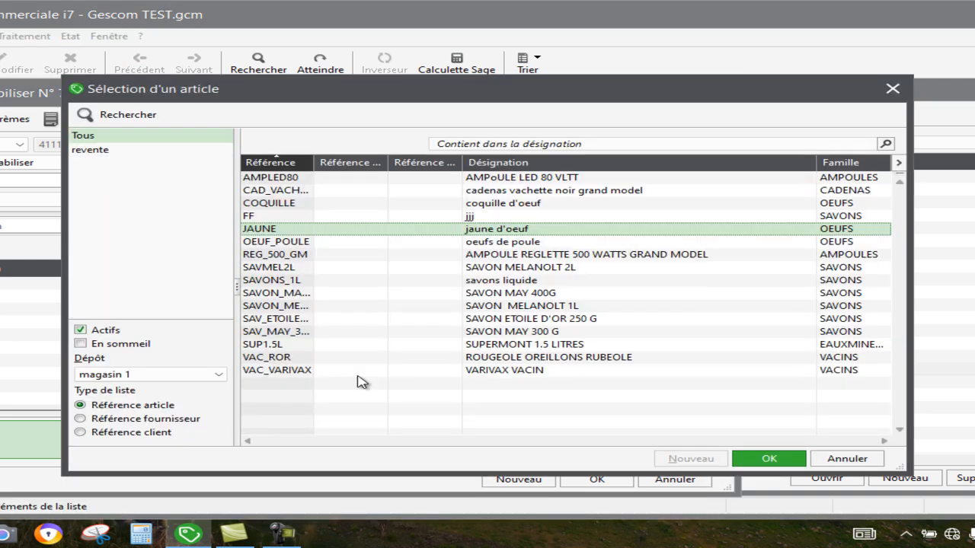
double_click(349, 371)
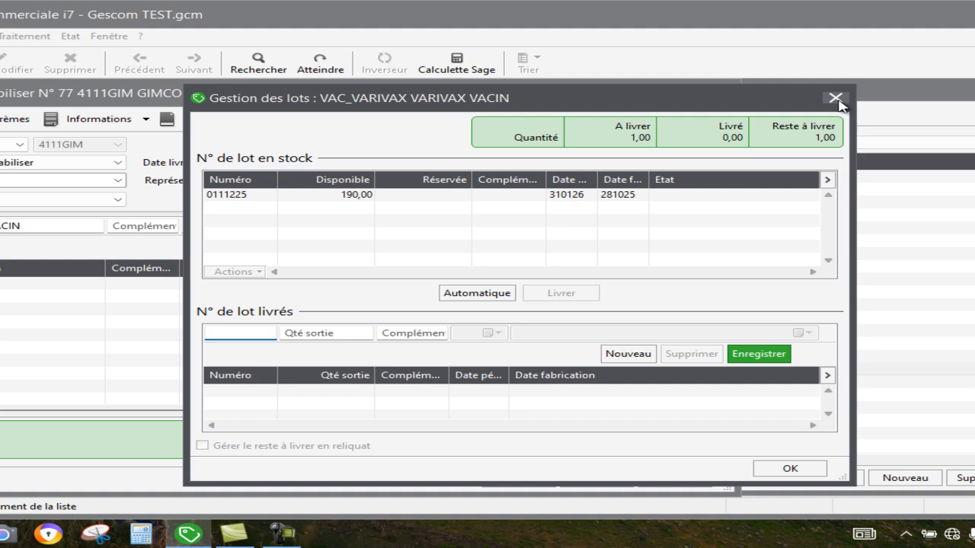
click(758, 354)
click(790, 469)
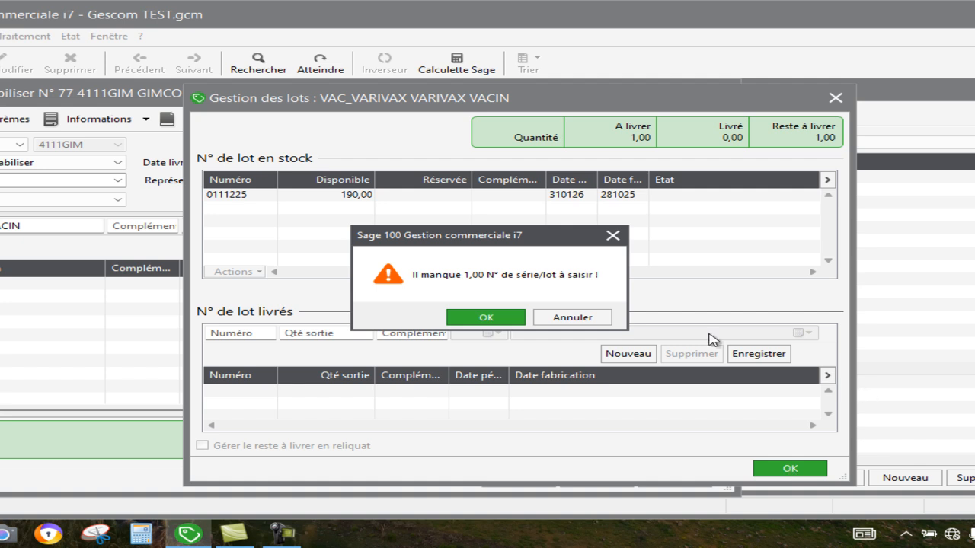
click(484, 316)
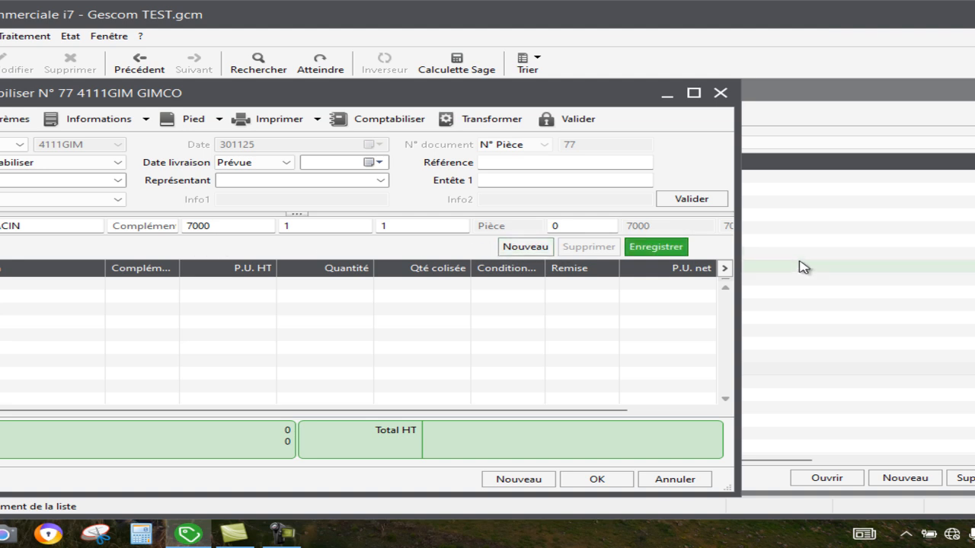
Maximize the new invoice to view its columns, then close it and the sales documents list
click(697, 94)
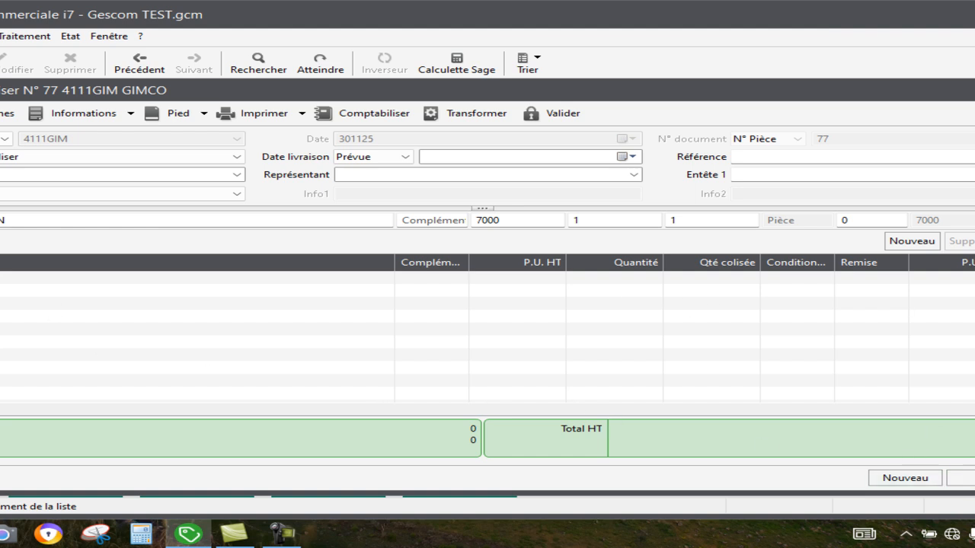
click(974, 90)
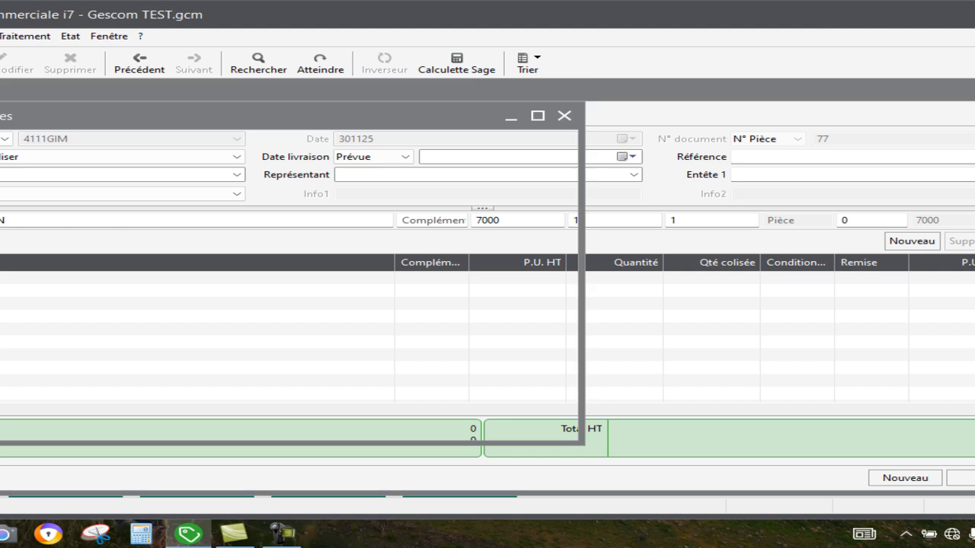
click(564, 117)
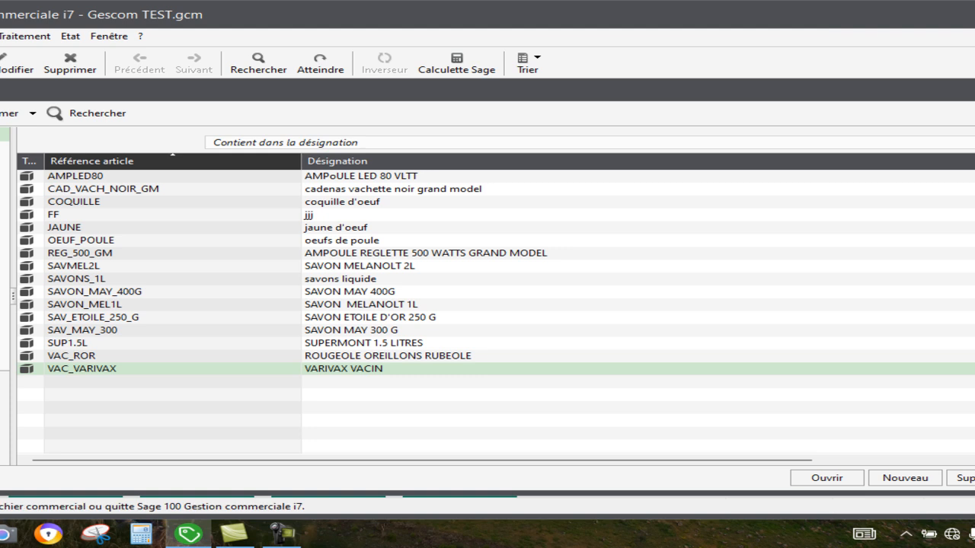
Open the company settings and display the column settings for sales documents
key(alt+f)
mouse_move(8, 202)
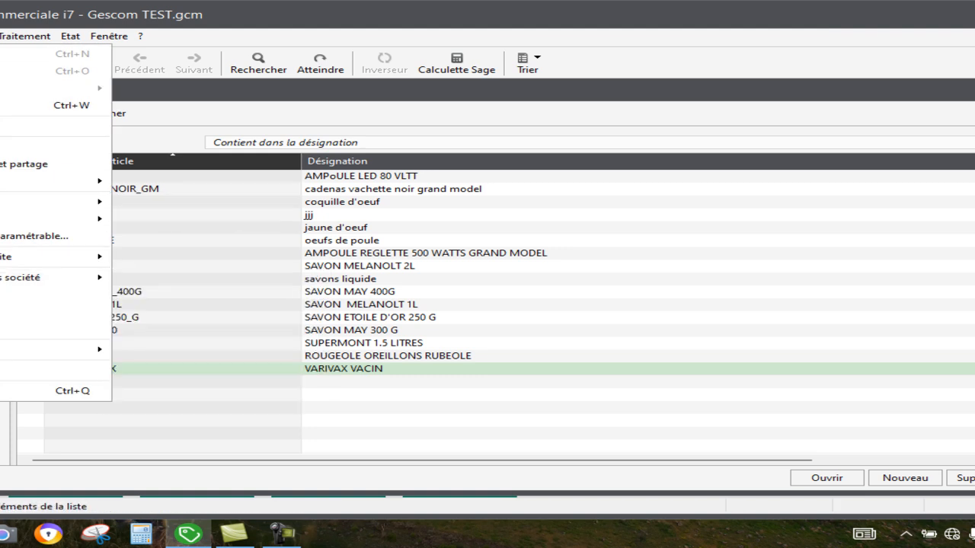
mouse_move(31, 189)
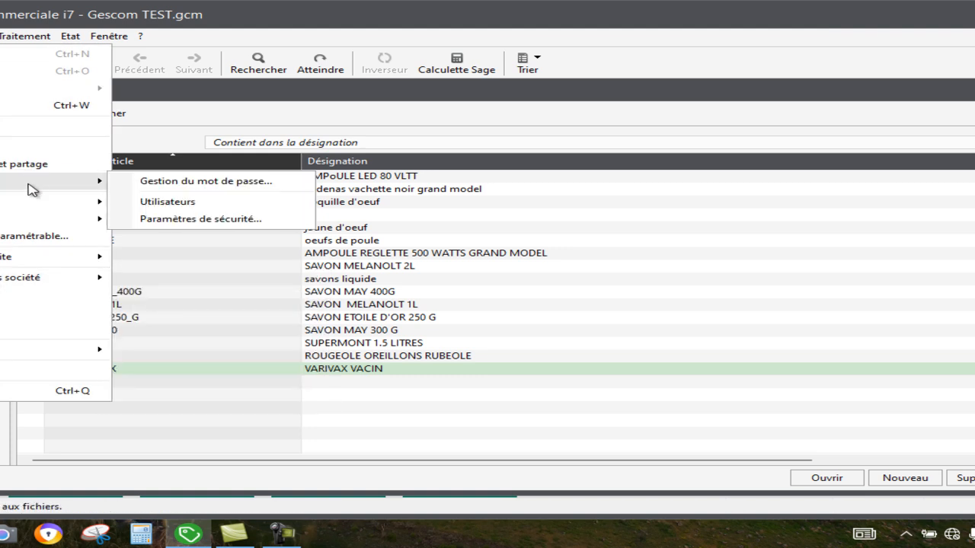
click(63, 133)
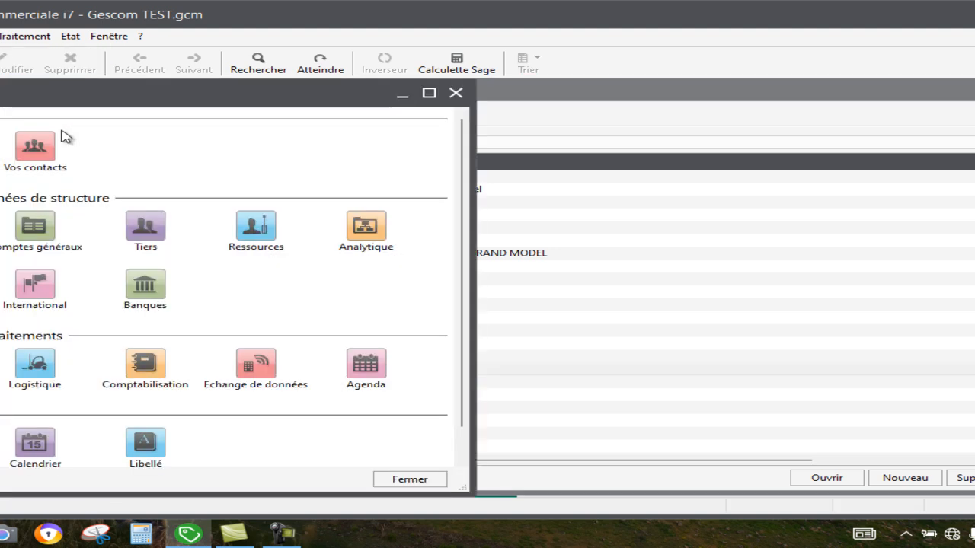
scroll(228, 290, down, 1)
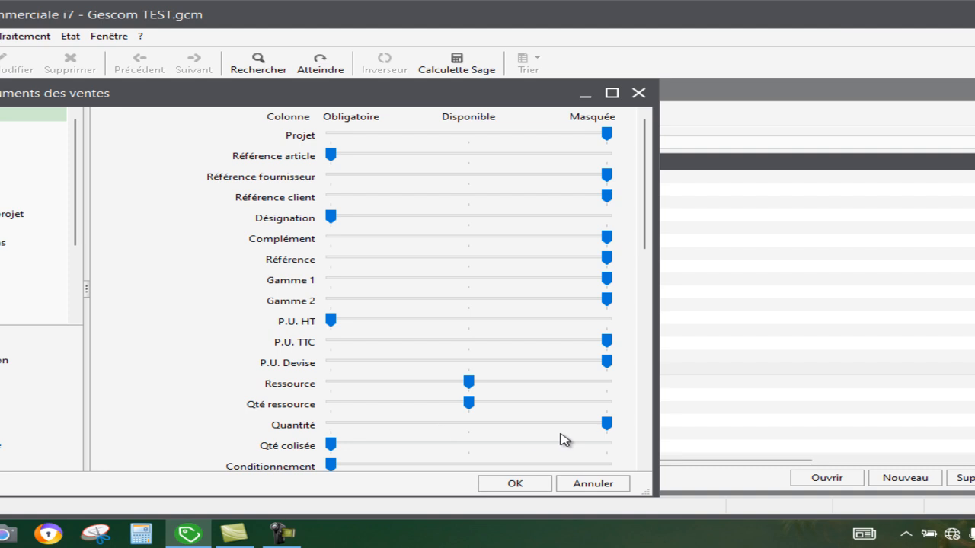
Examine the column settings of the current sales document type, through the quantity, price, tax and margin columns to the end of the list
click(645, 466)
click(645, 465)
click(646, 465)
click(645, 465)
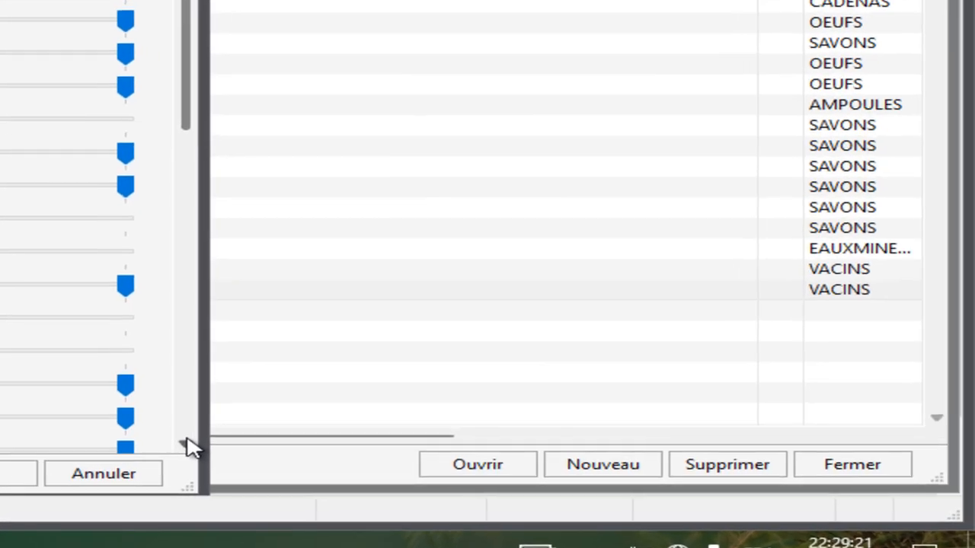
click(186, 442)
click(187, 442)
click(186, 442)
click(186, 442)
click(186, 442)
click(186, 442)
click(187, 442)
click(187, 442)
click(187, 442)
click(187, 442)
click(187, 441)
click(187, 441)
click(186, 441)
click(187, 442)
click(187, 442)
click(187, 442)
click(187, 442)
click(186, 442)
click(186, 441)
click(187, 441)
click(187, 442)
click(187, 442)
click(187, 442)
click(186, 442)
click(187, 441)
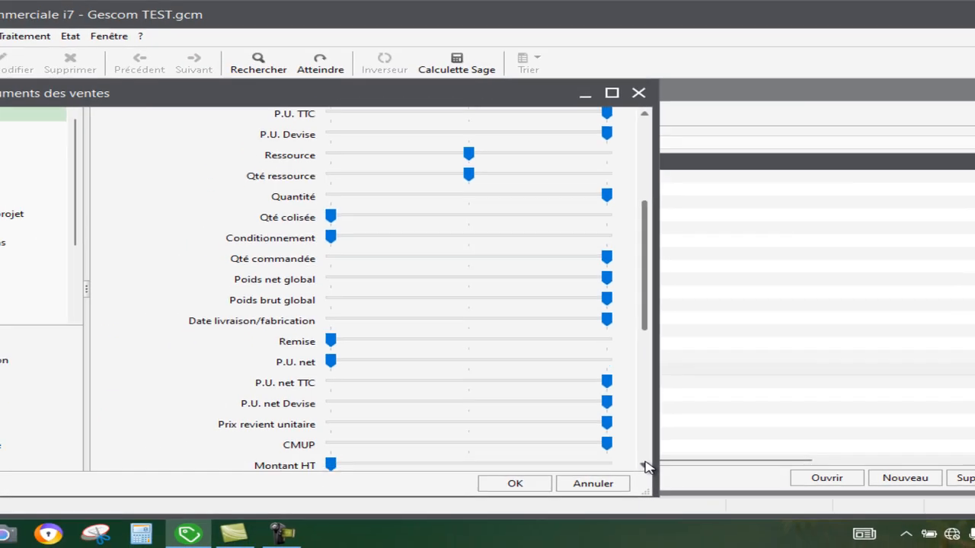
click(644, 463)
click(644, 463)
click(644, 463)
click(644, 463)
click(644, 465)
click(644, 465)
click(643, 464)
click(644, 465)
click(644, 465)
click(644, 465)
click(644, 464)
click(644, 465)
click(644, 466)
click(644, 466)
click(644, 466)
click(643, 466)
click(643, 466)
click(644, 467)
click(644, 466)
click(643, 466)
click(644, 466)
click(643, 466)
click(644, 466)
click(644, 466)
click(643, 466)
click(644, 466)
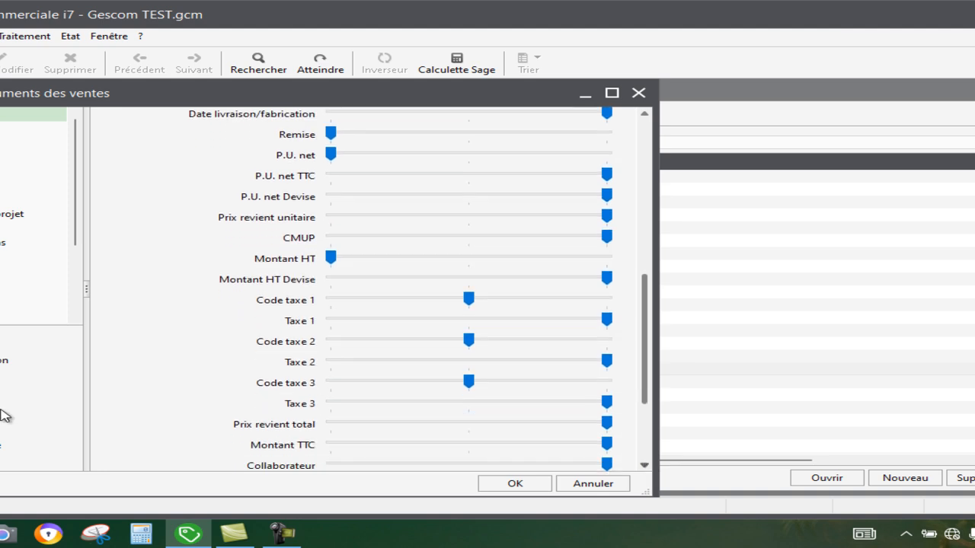
scroll(402, 290, down, 4)
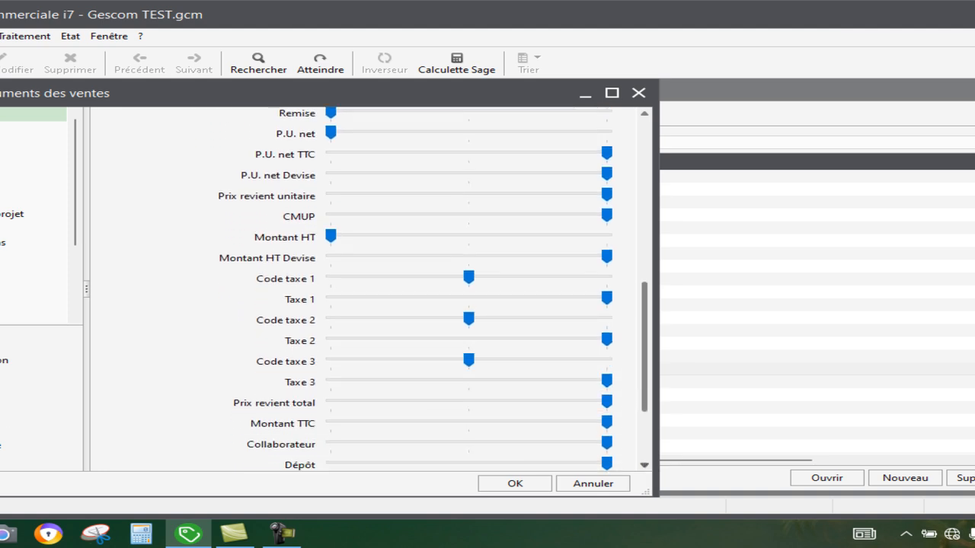
scroll(402, 290, down, 4)
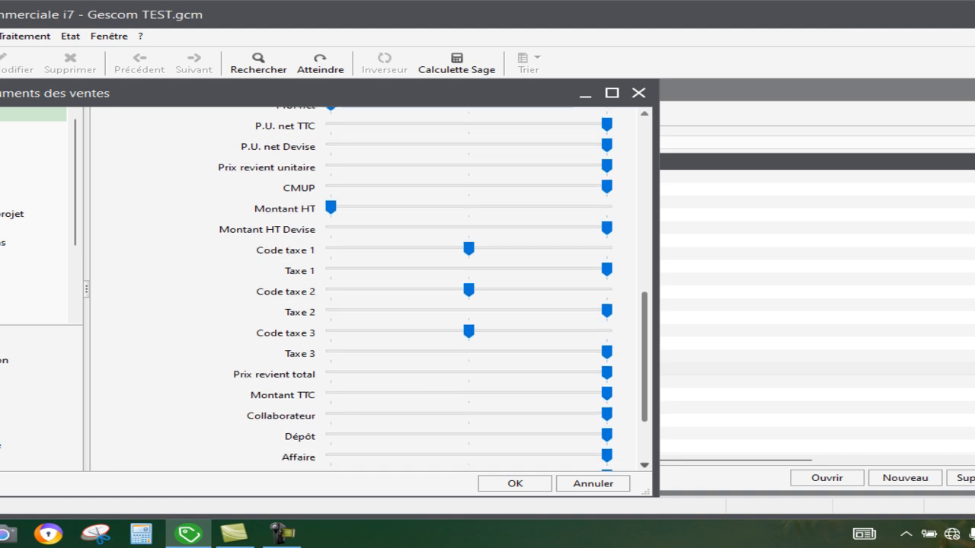
scroll(401, 290, down, 4)
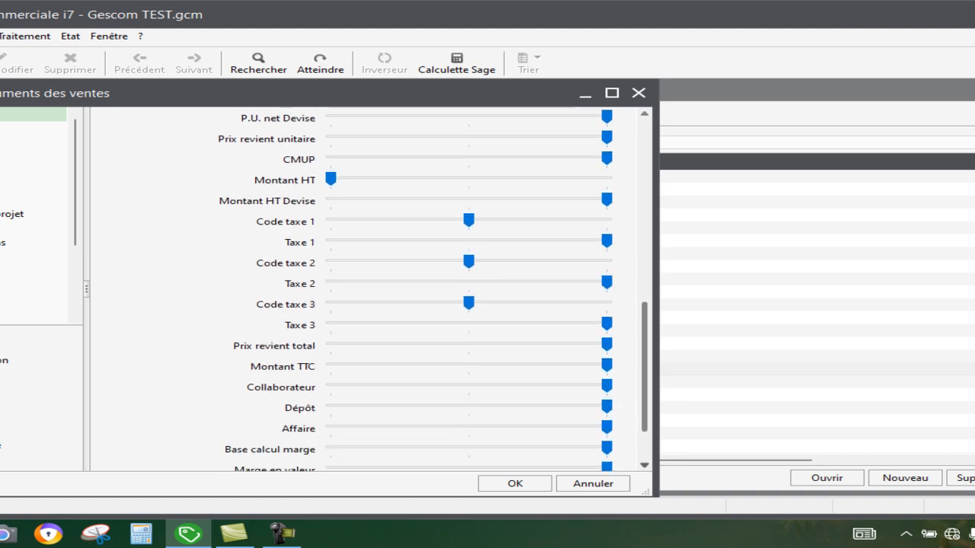
scroll(402, 289, down, 4)
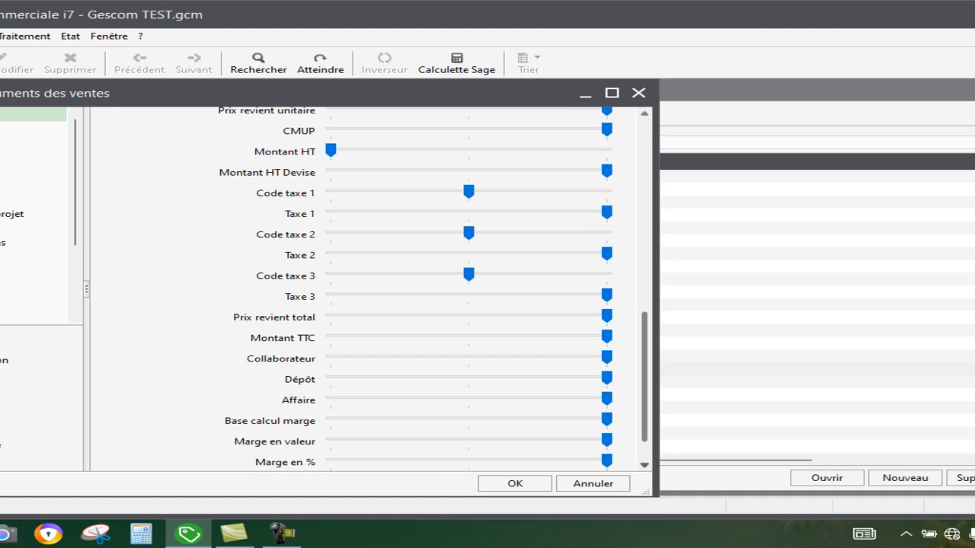
scroll(401, 289, down, 4)
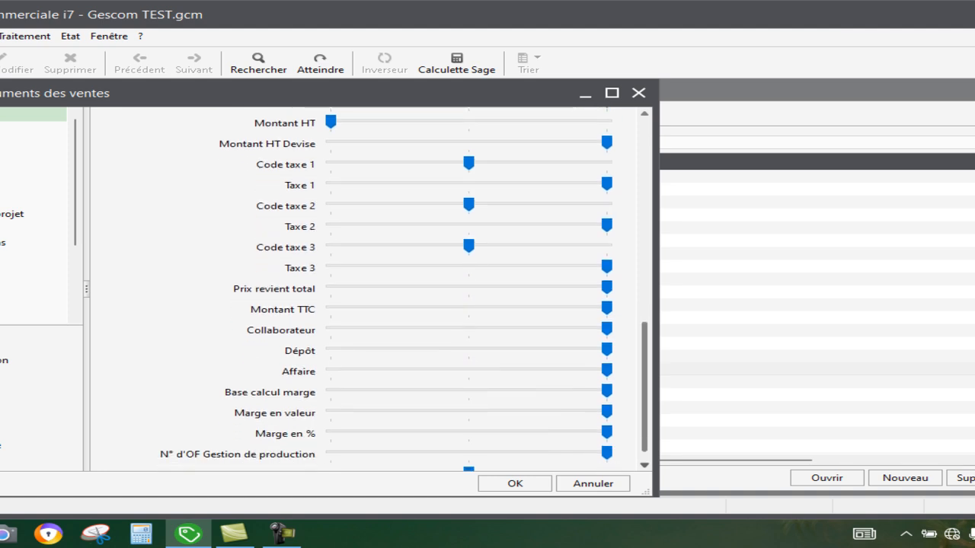
scroll(402, 289, down, 2)
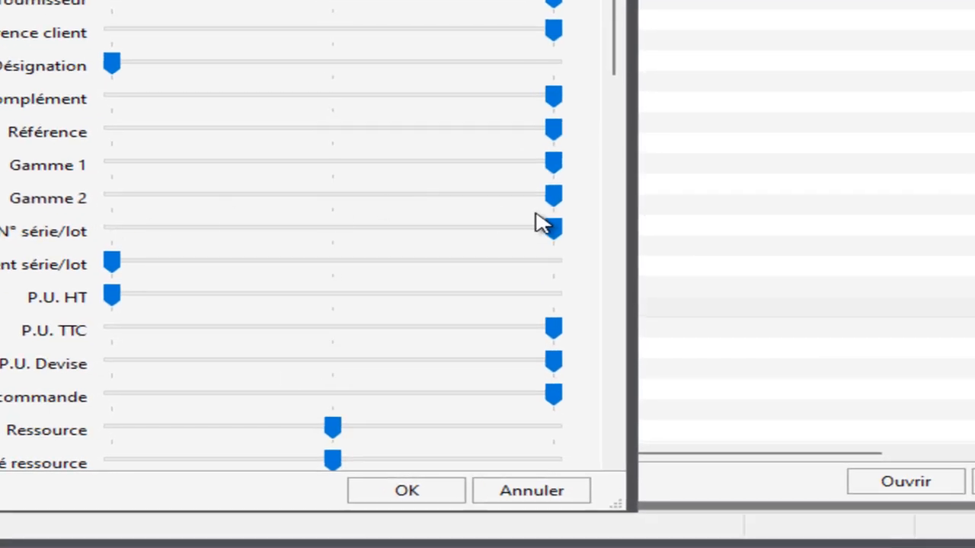
Set the N° série/lot column to Obligatoire, save the column settings and close the company settings window
click(122, 240)
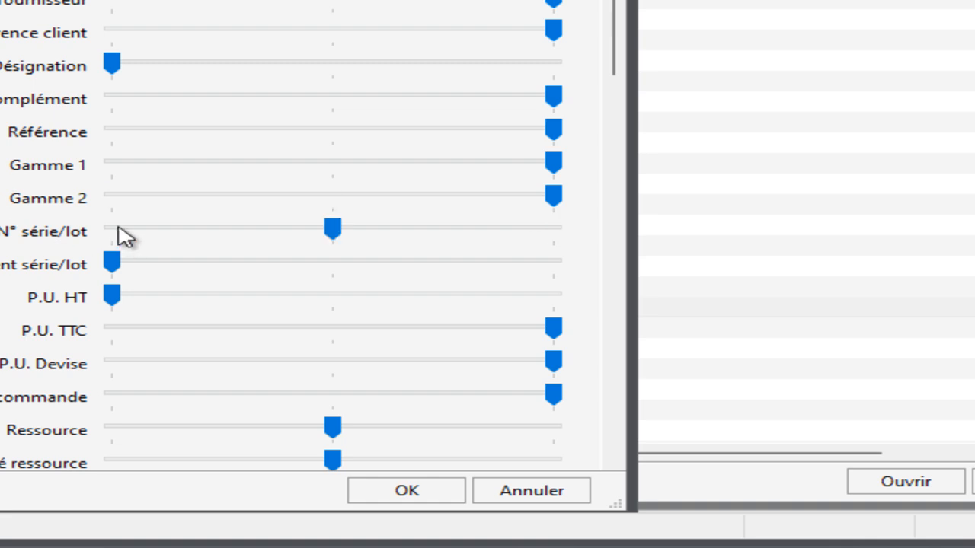
click(119, 237)
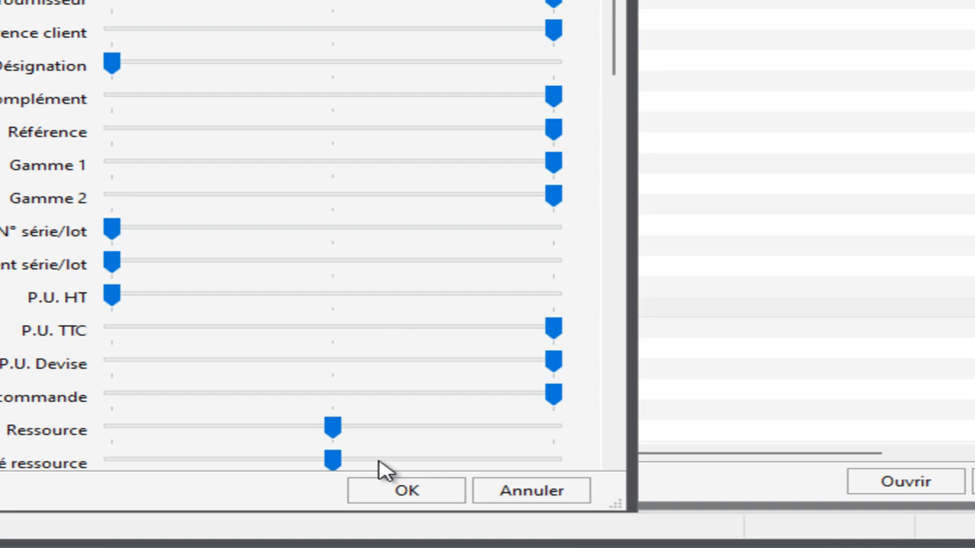
click(383, 492)
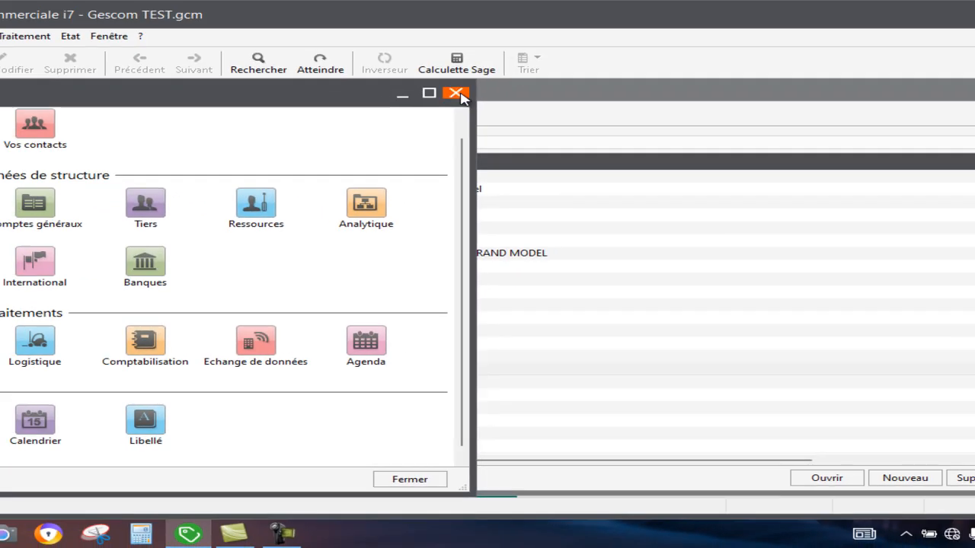
click(456, 93)
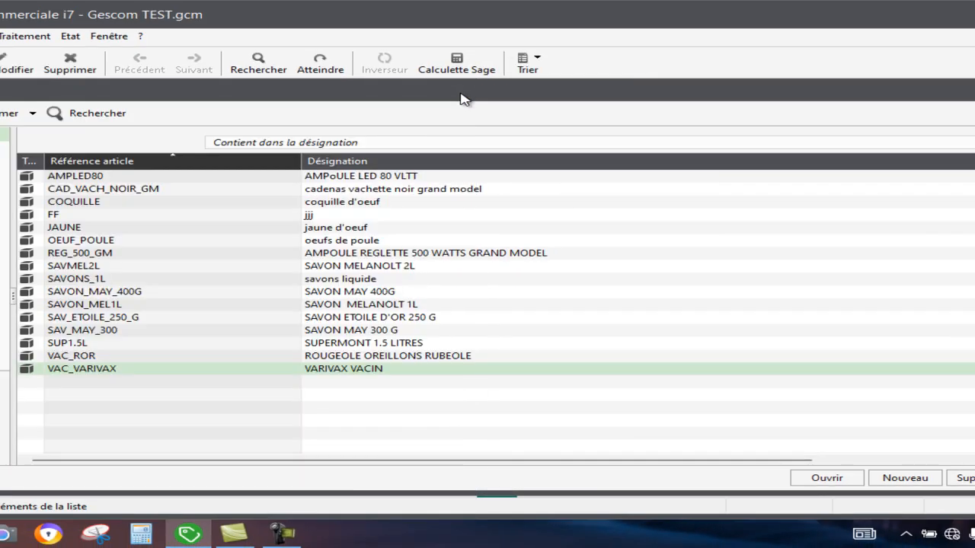
Create a new sales document of type Facture for the client GIMCO and validate its header
click(42, 36)
click(80, 55)
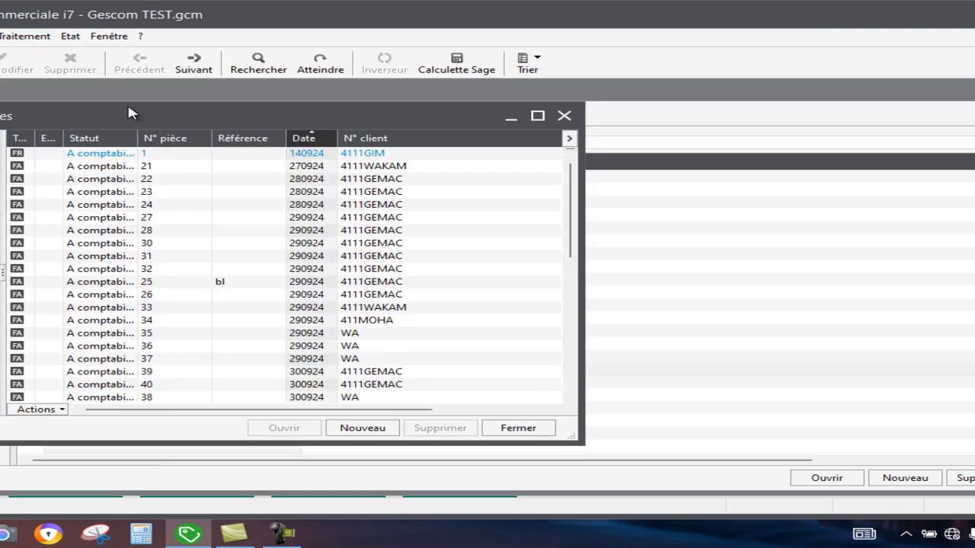
click(360, 429)
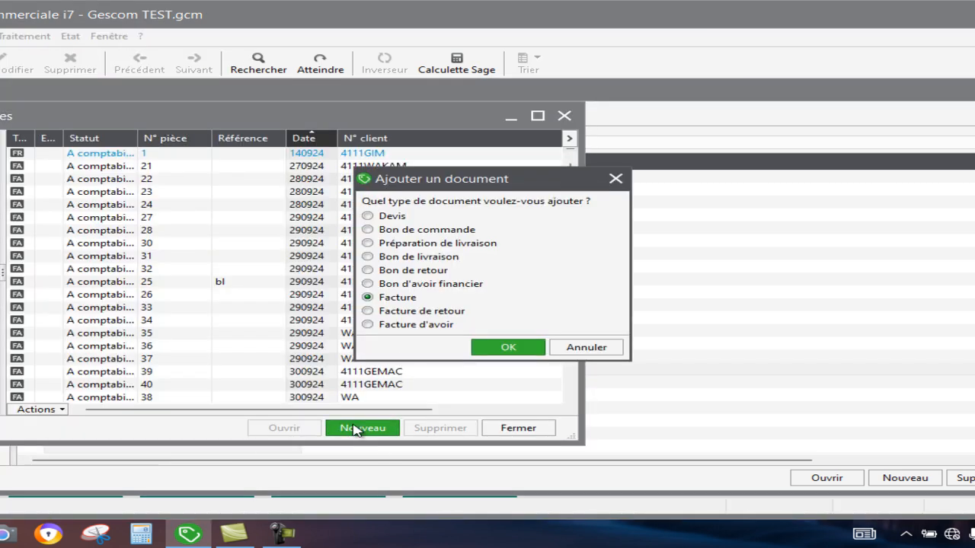
click(527, 348)
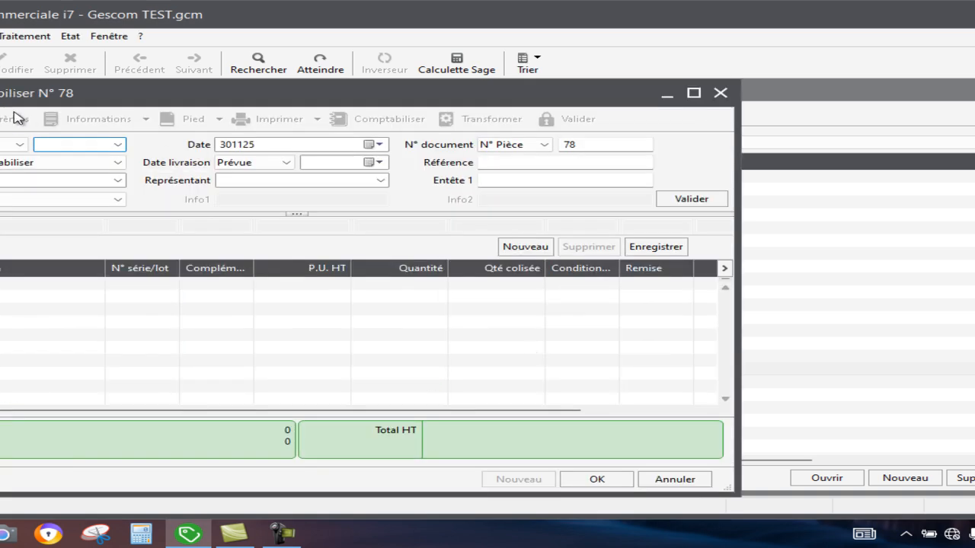
click(117, 146)
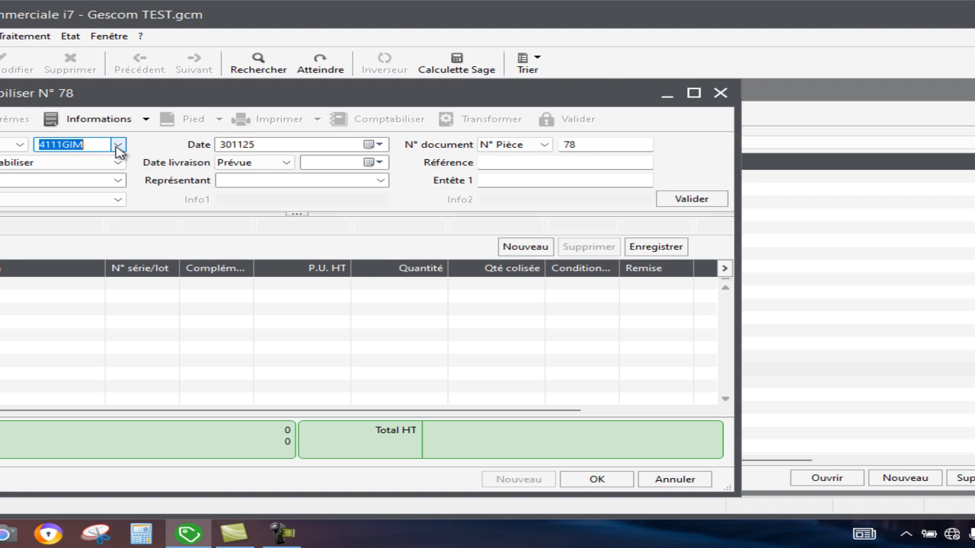
key(Tab)
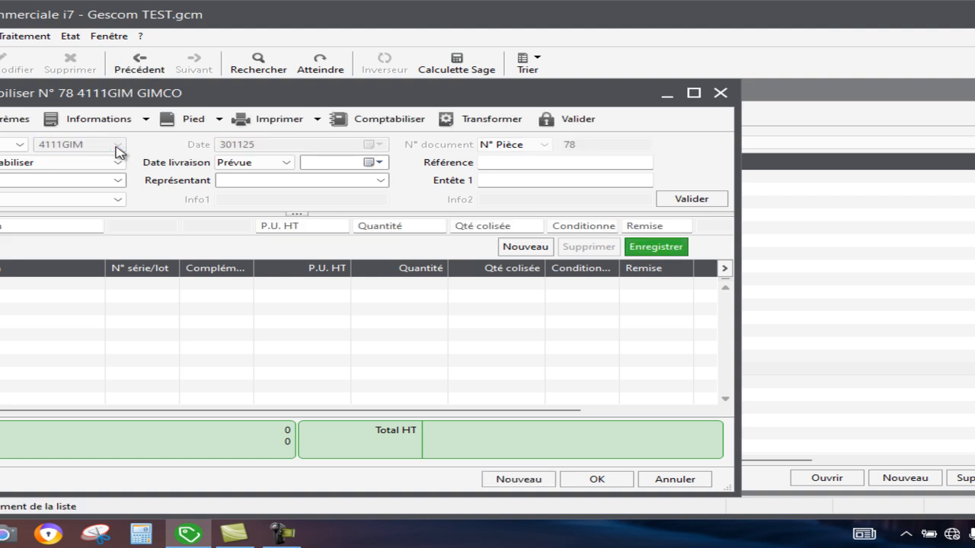
Select the article VAC_VARIVAX for the invoice line and try to confirm lot management without assigning a lot
key(Tab)
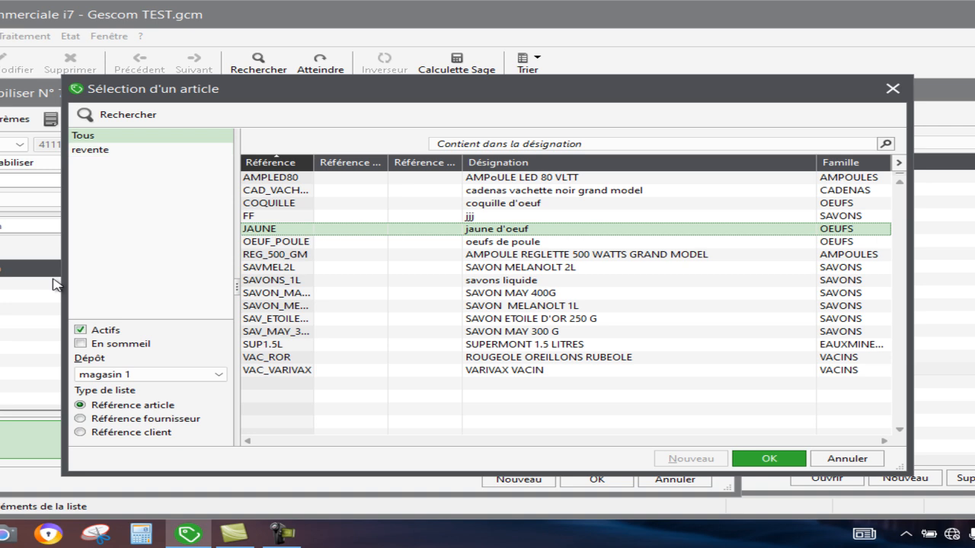
double_click(306, 371)
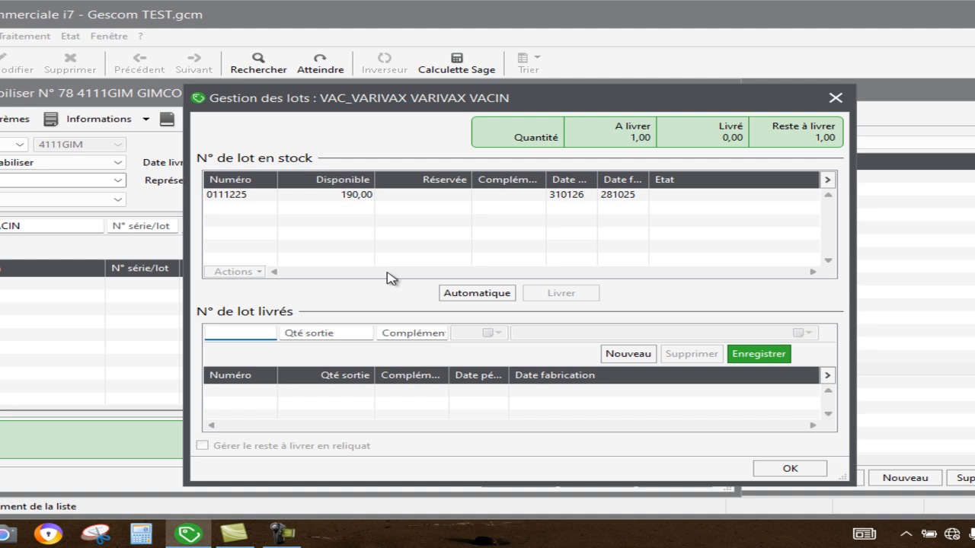
click(781, 468)
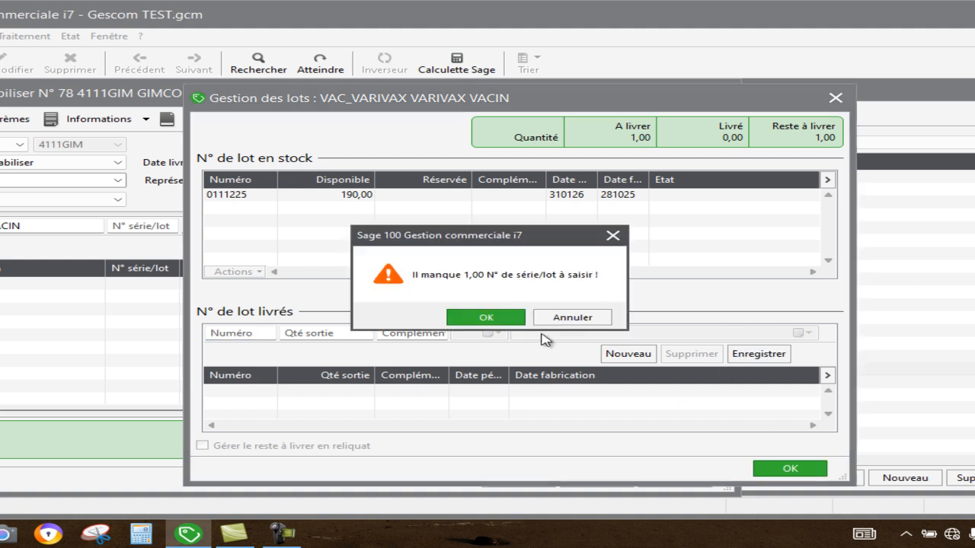
click(485, 318)
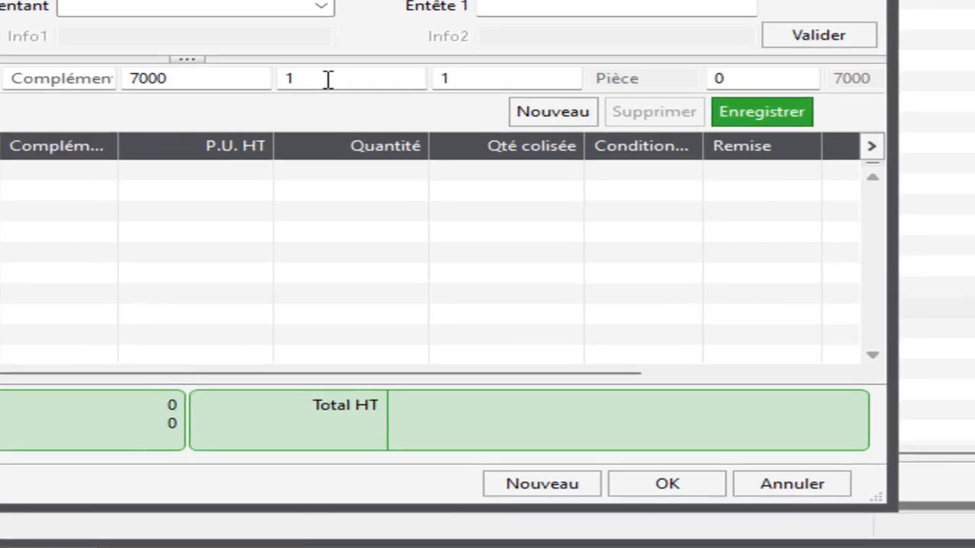
Set the VARIVAX line's quantity to 10, save it, and confirm an automatic lot allocation
click(385, 226)
text(0)
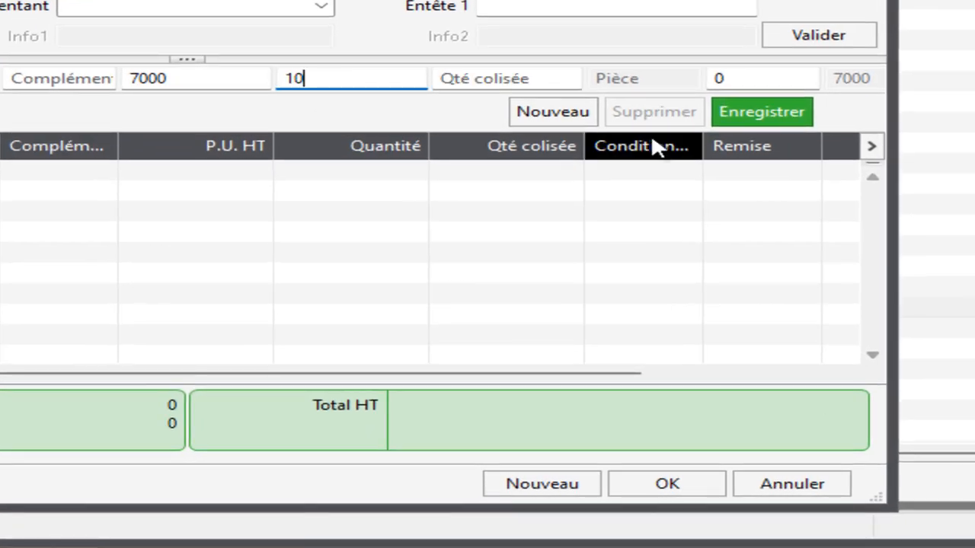
click(766, 115)
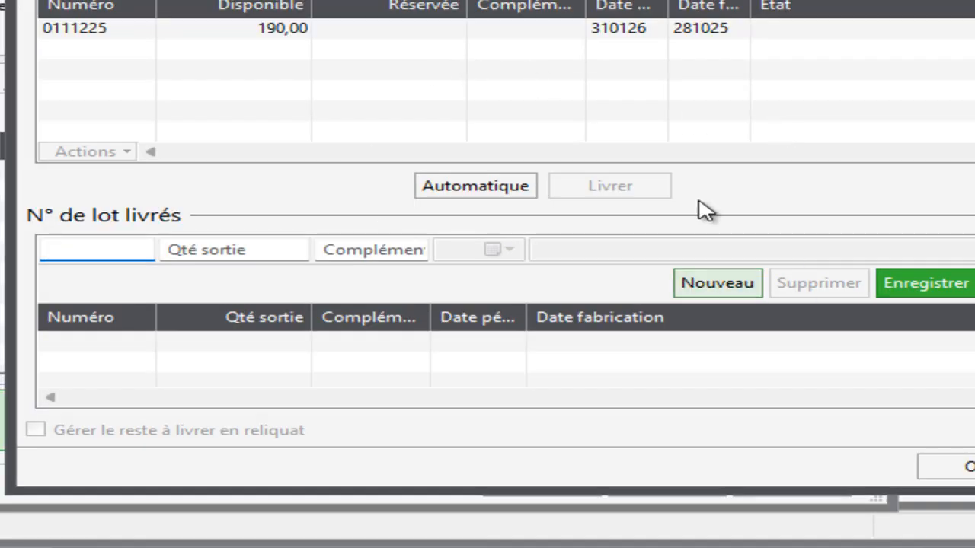
click(484, 187)
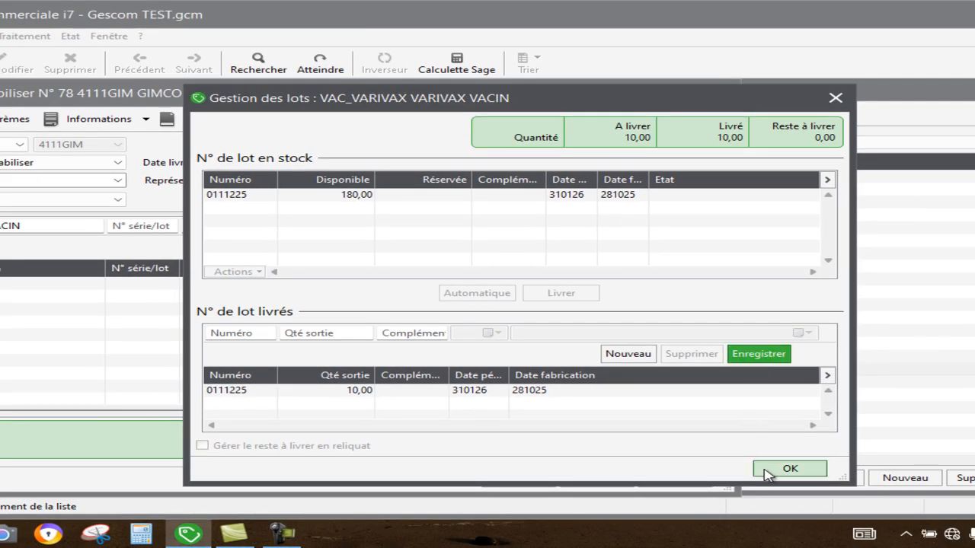
click(800, 468)
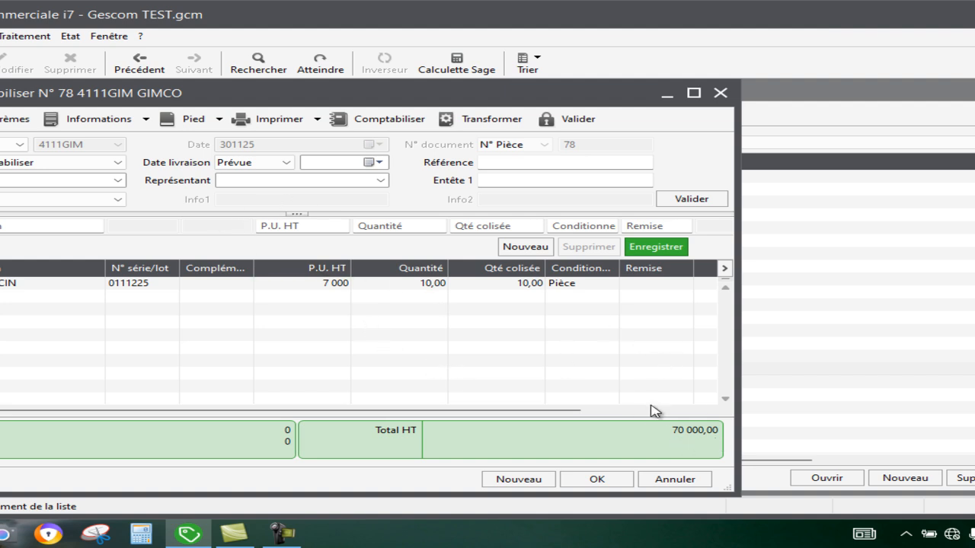
Generate a print preview of the invoice using the Facture client.bgc layout
click(282, 120)
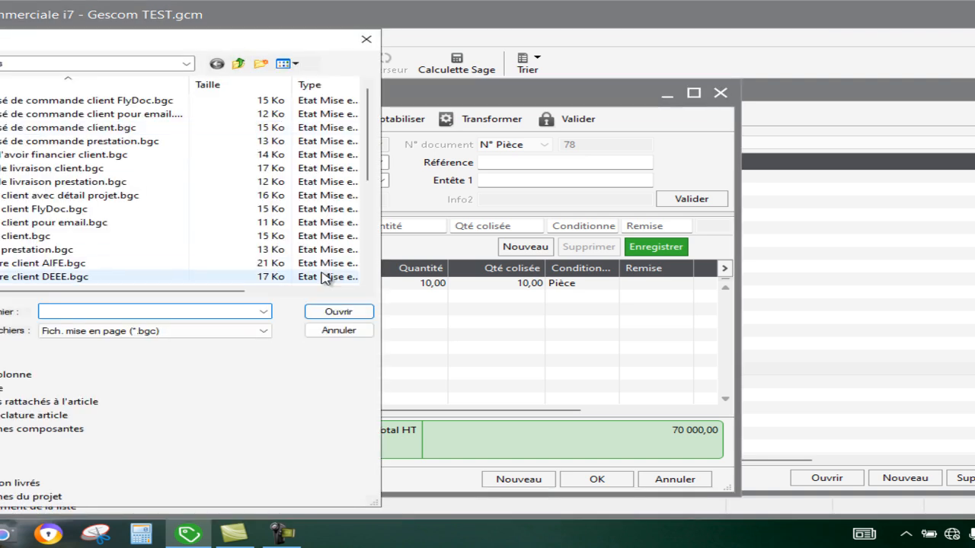
click(370, 273)
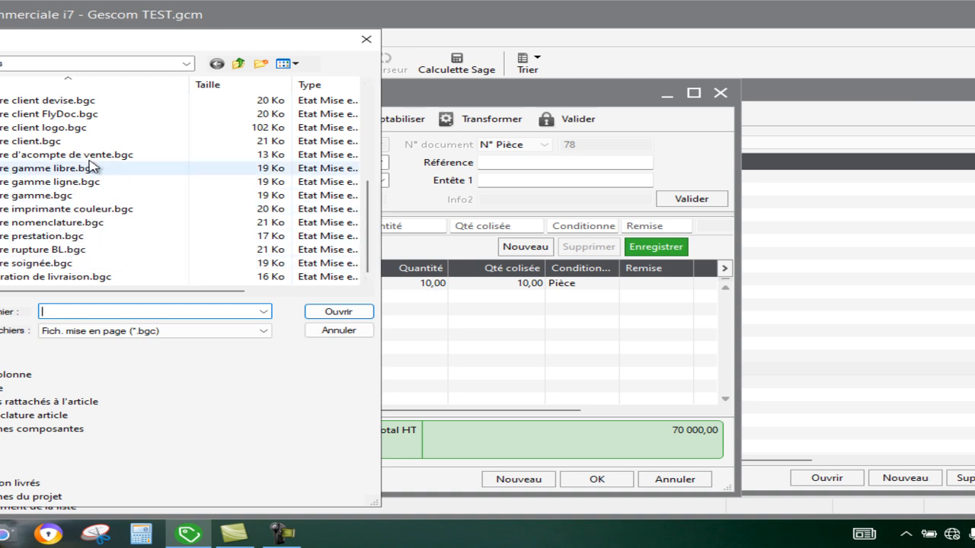
double_click(104, 143)
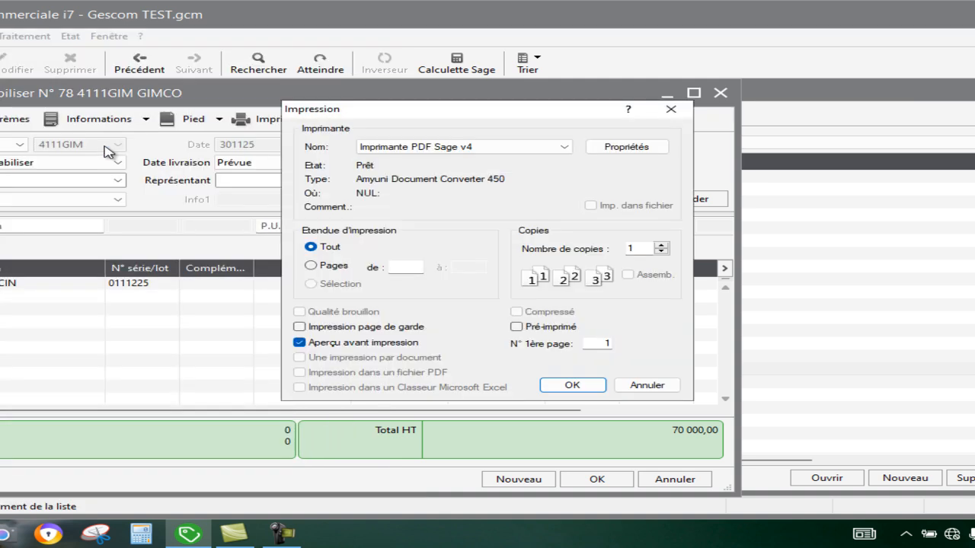
click(573, 386)
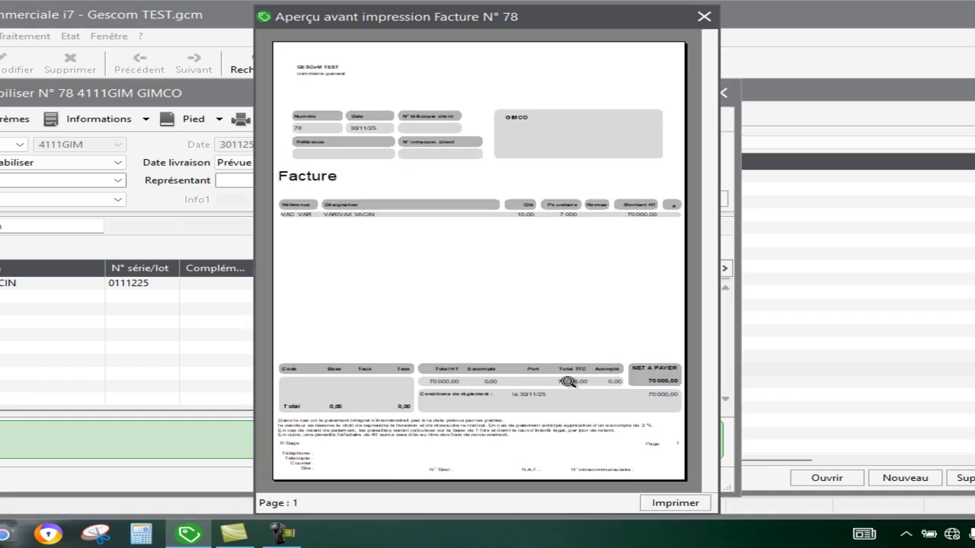
Enlarge the invoice preview, examine it from the header down to the totals and footer, and close it
click(560, 310)
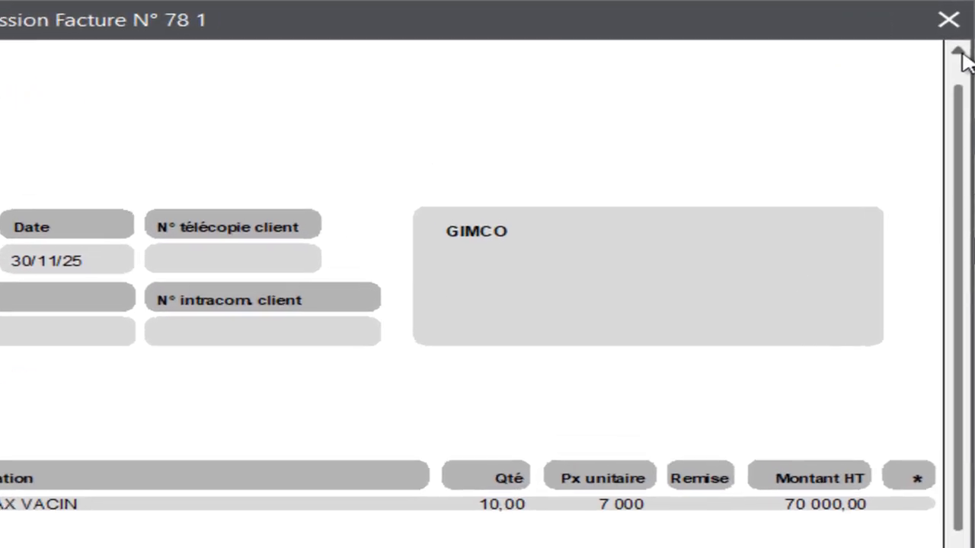
click(870, 38)
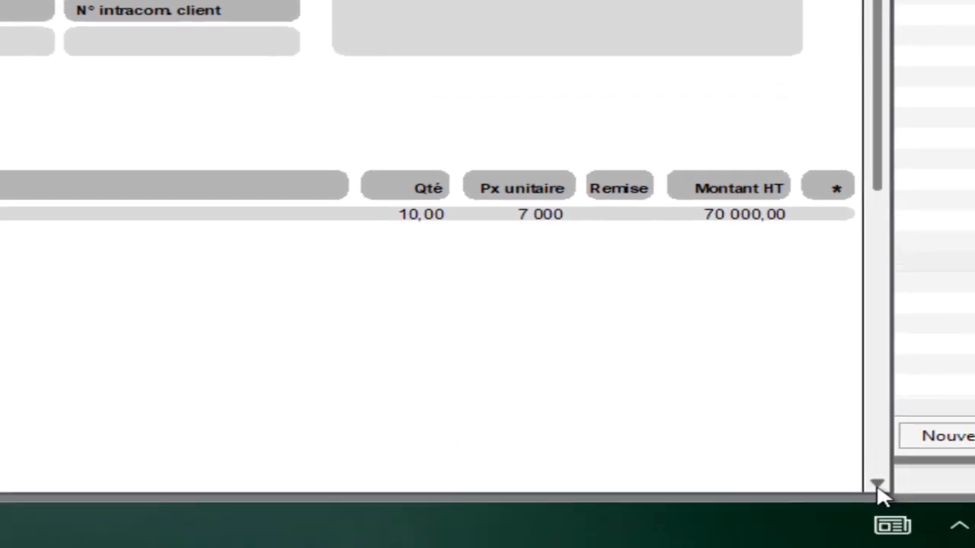
click(876, 486)
scroll(877, 486, down, 10)
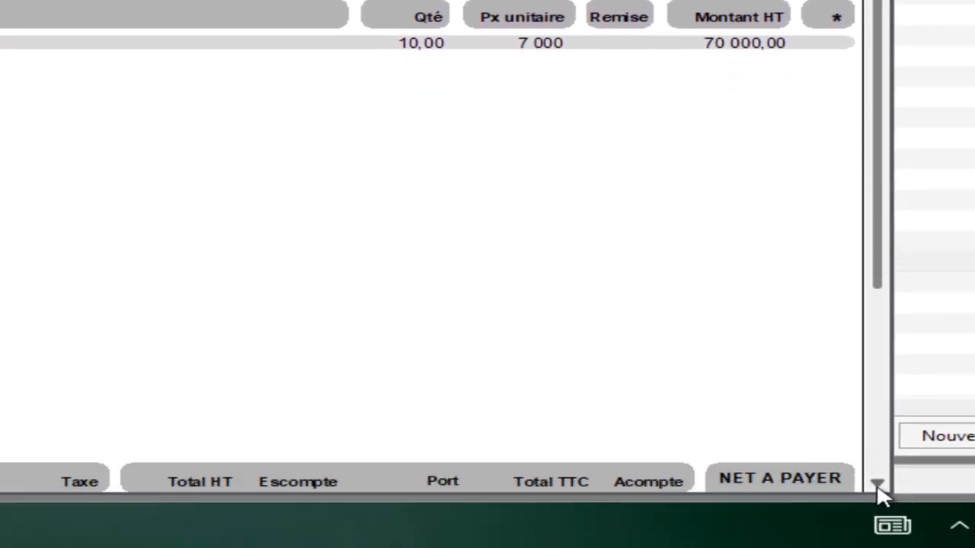
scroll(877, 494, down, 2)
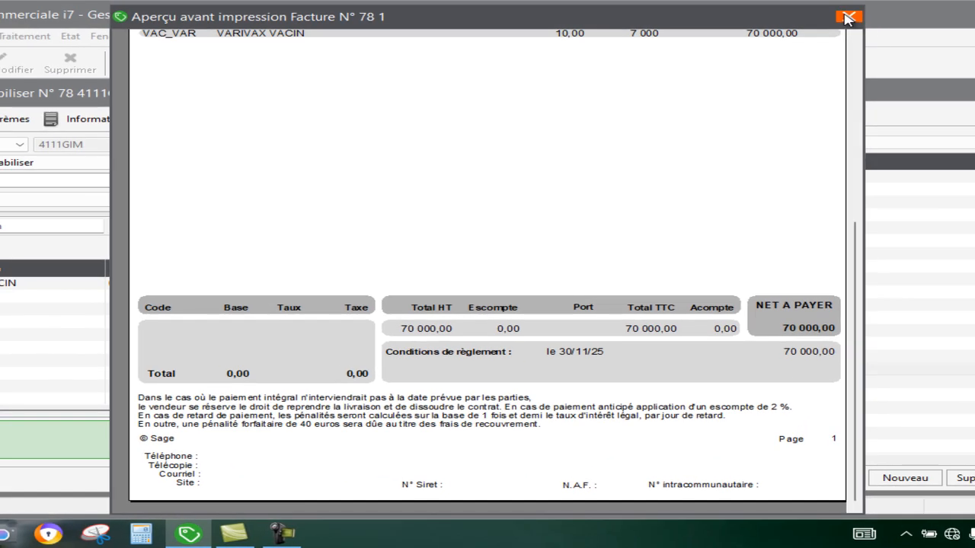
click(847, 11)
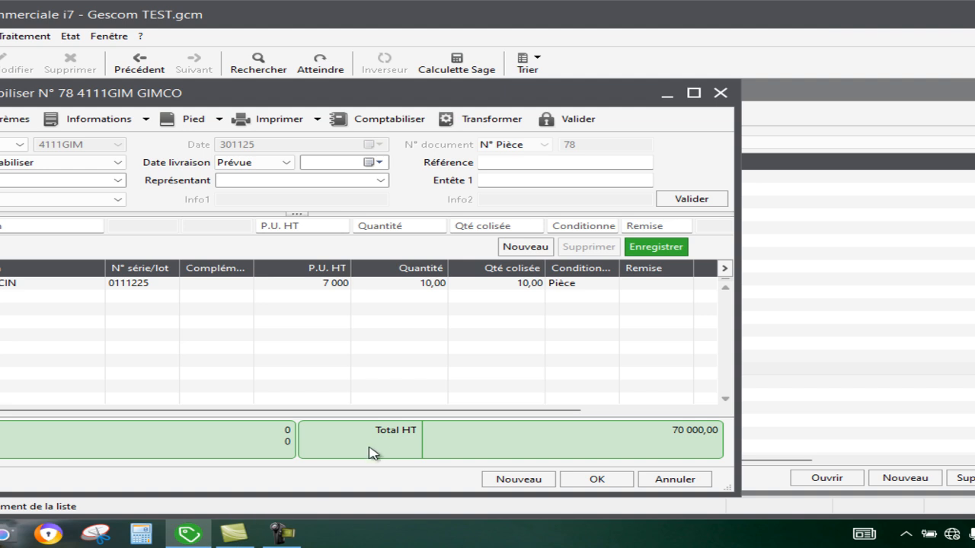